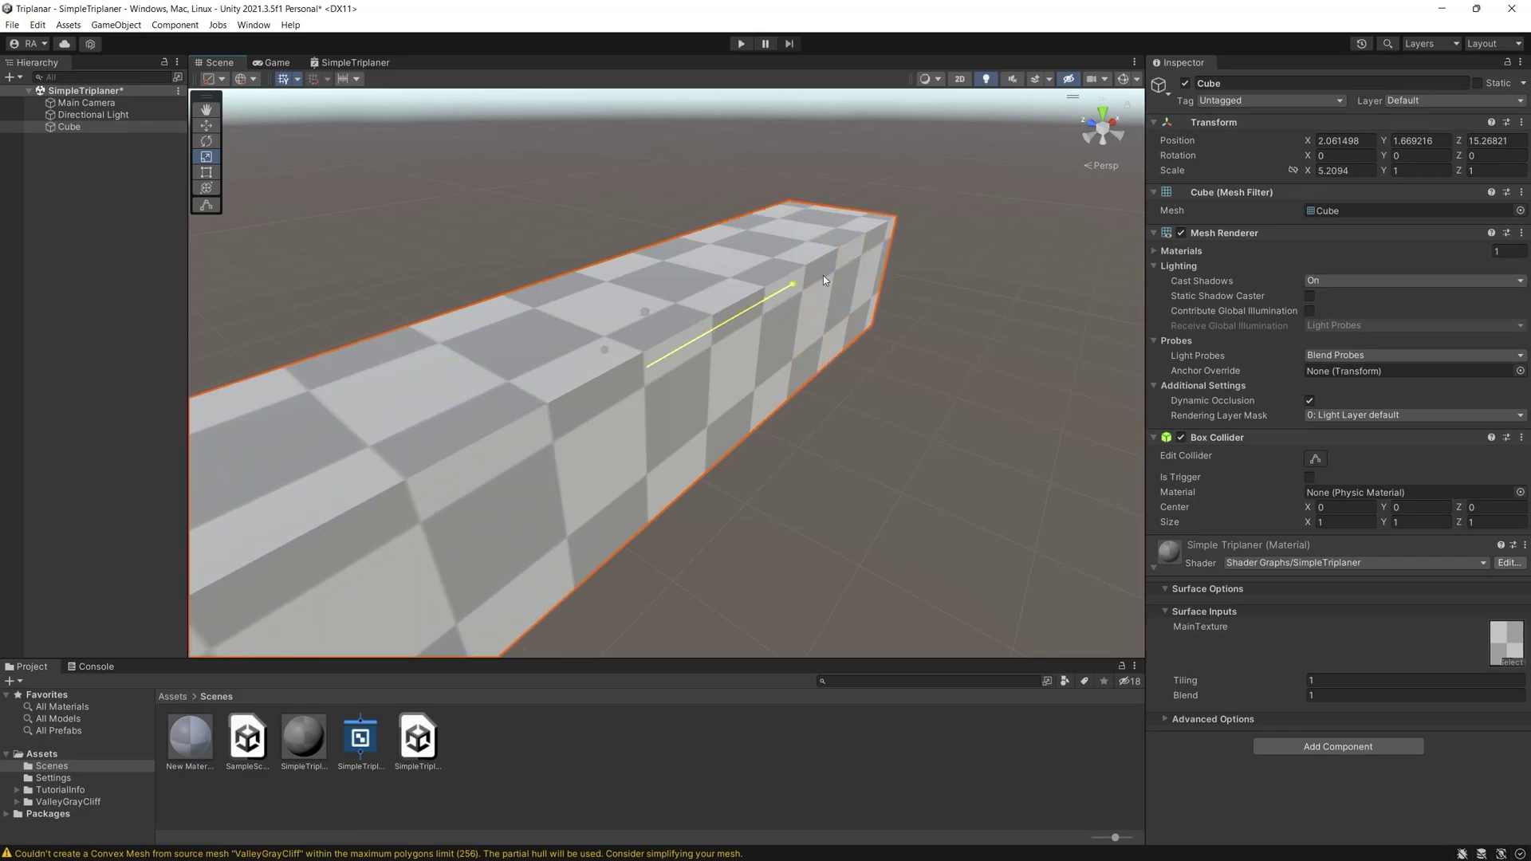
pyautogui.moveTo(605, 350); pyautogui.dragTo(459, 248)
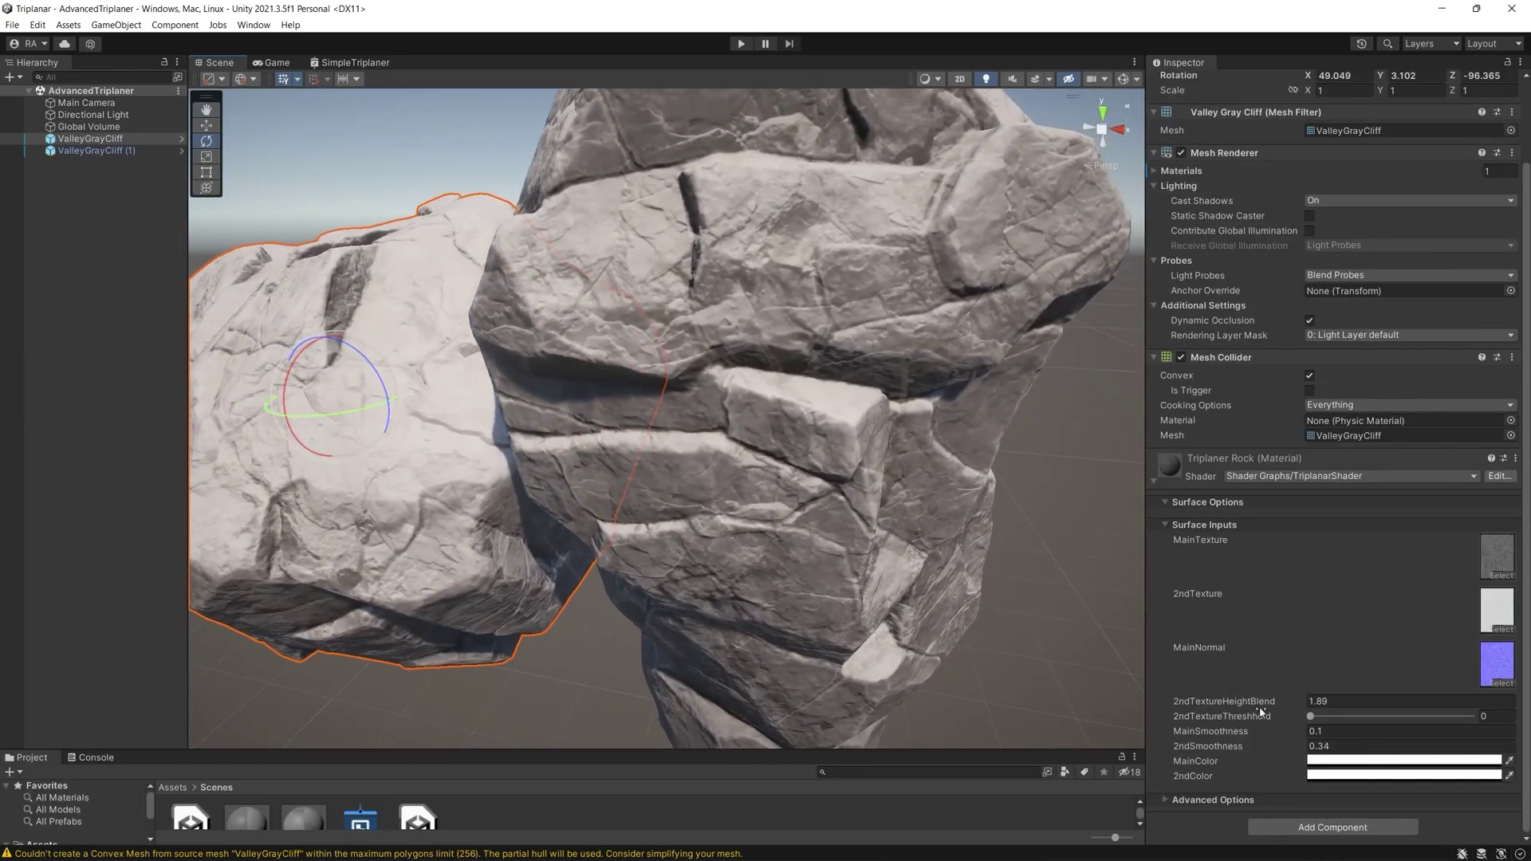
pyautogui.moveTo(1318, 722); pyautogui.dragTo(1496, 718)
pyautogui.keyDown('alt'); pyautogui.moveTo(957, 550); pyautogui.dragTo(1013, 515); pyautogui.keyUp('alt')
pyautogui.click(838, 550)
pyautogui.moveTo(736, 468); pyautogui.dragTo(699, 479, button='middle')
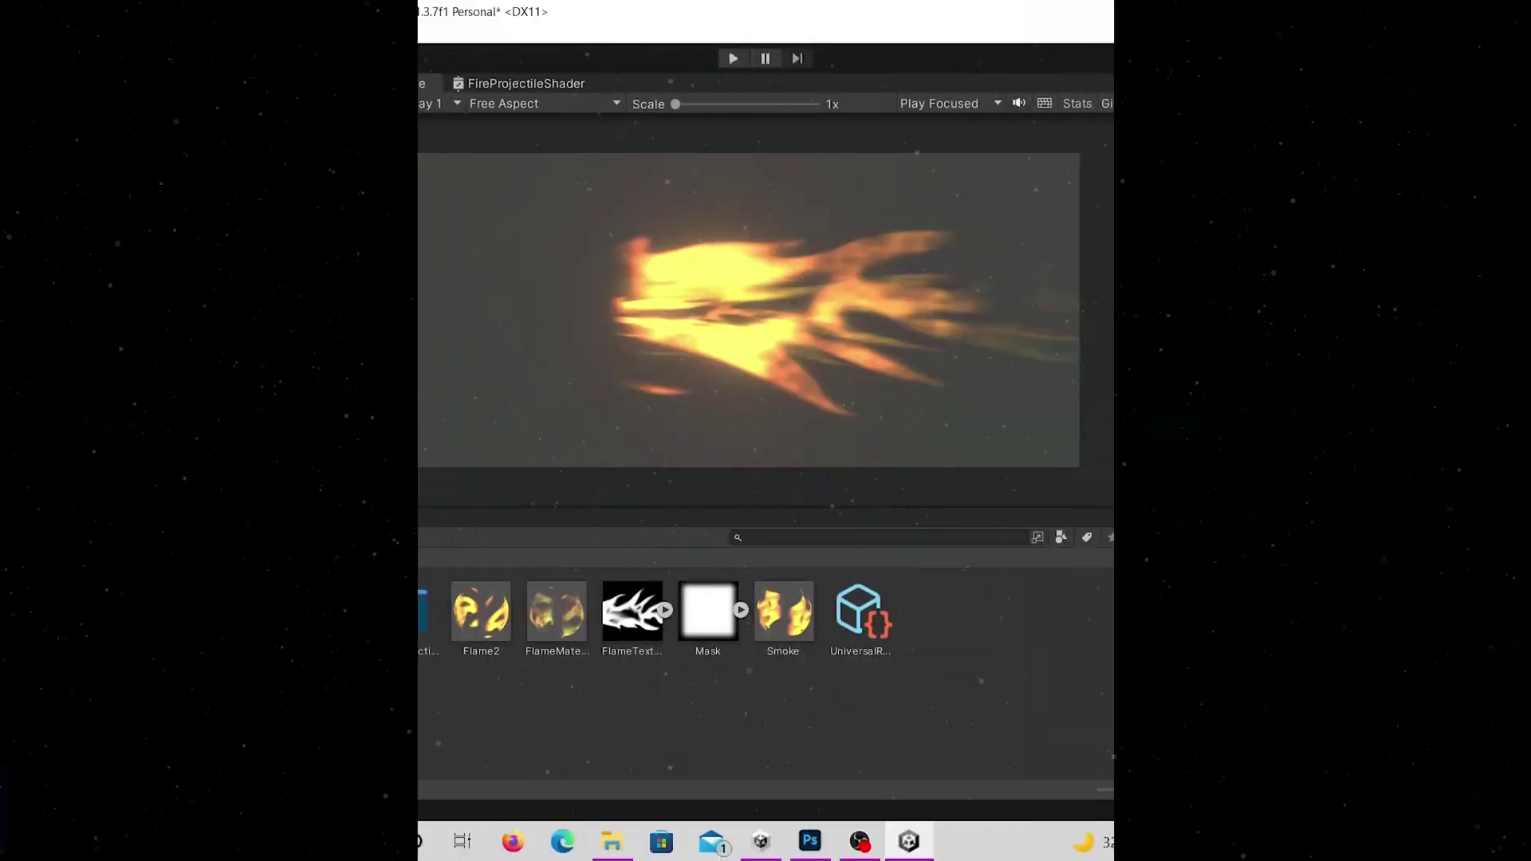
pyautogui.scroll(-10, 1432, 386)
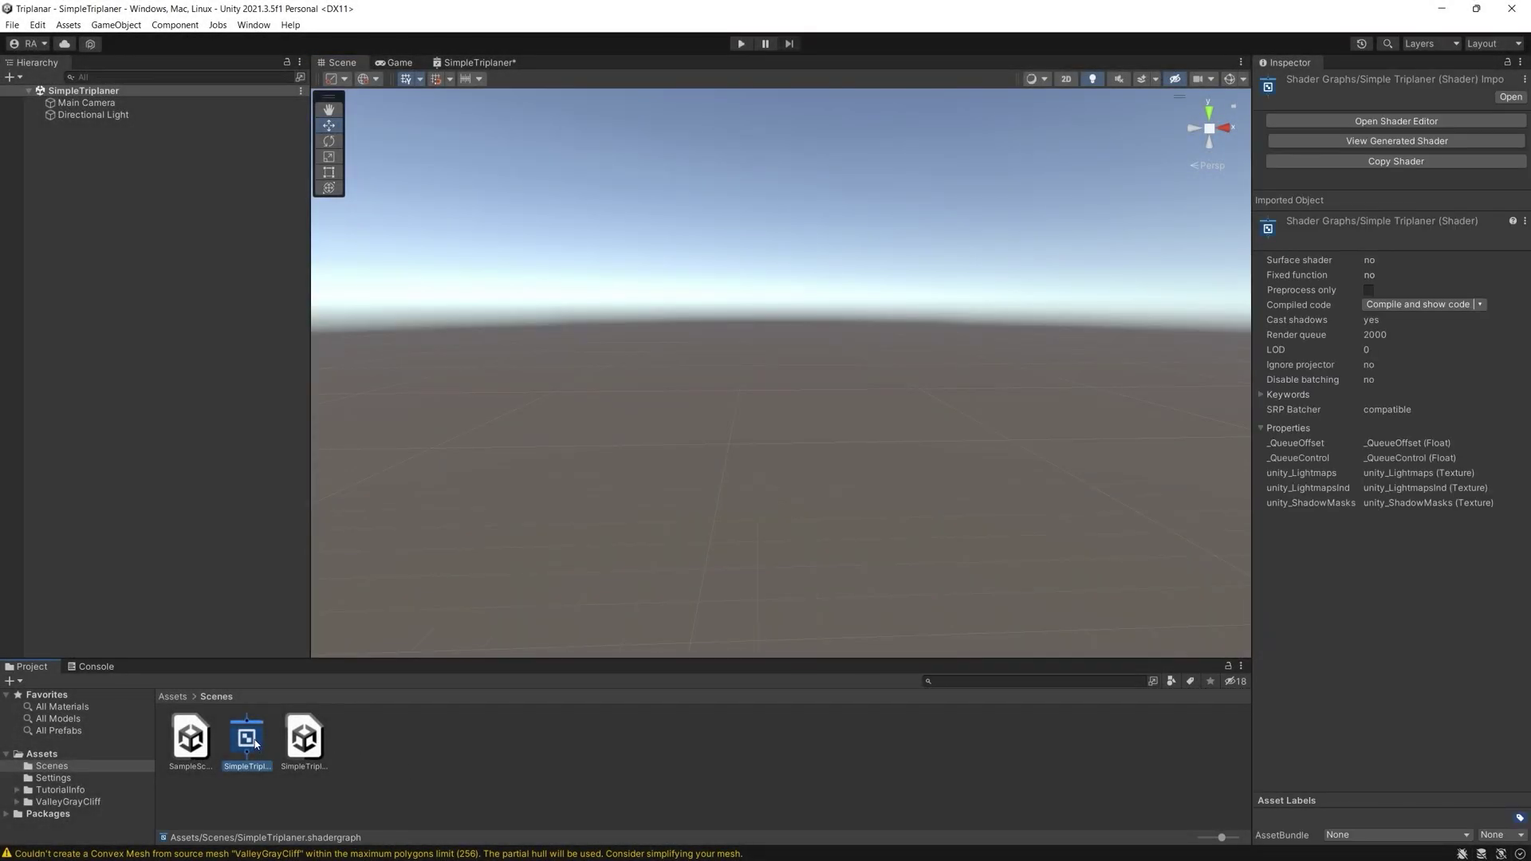
# Delete the existing SimpleTriplaner shader graph from the Scenes folder and close its open graph window, discarding the graph
pyautogui.press('Delete')
pyautogui.click(805, 464)
pyautogui.rightClick(506, 63)
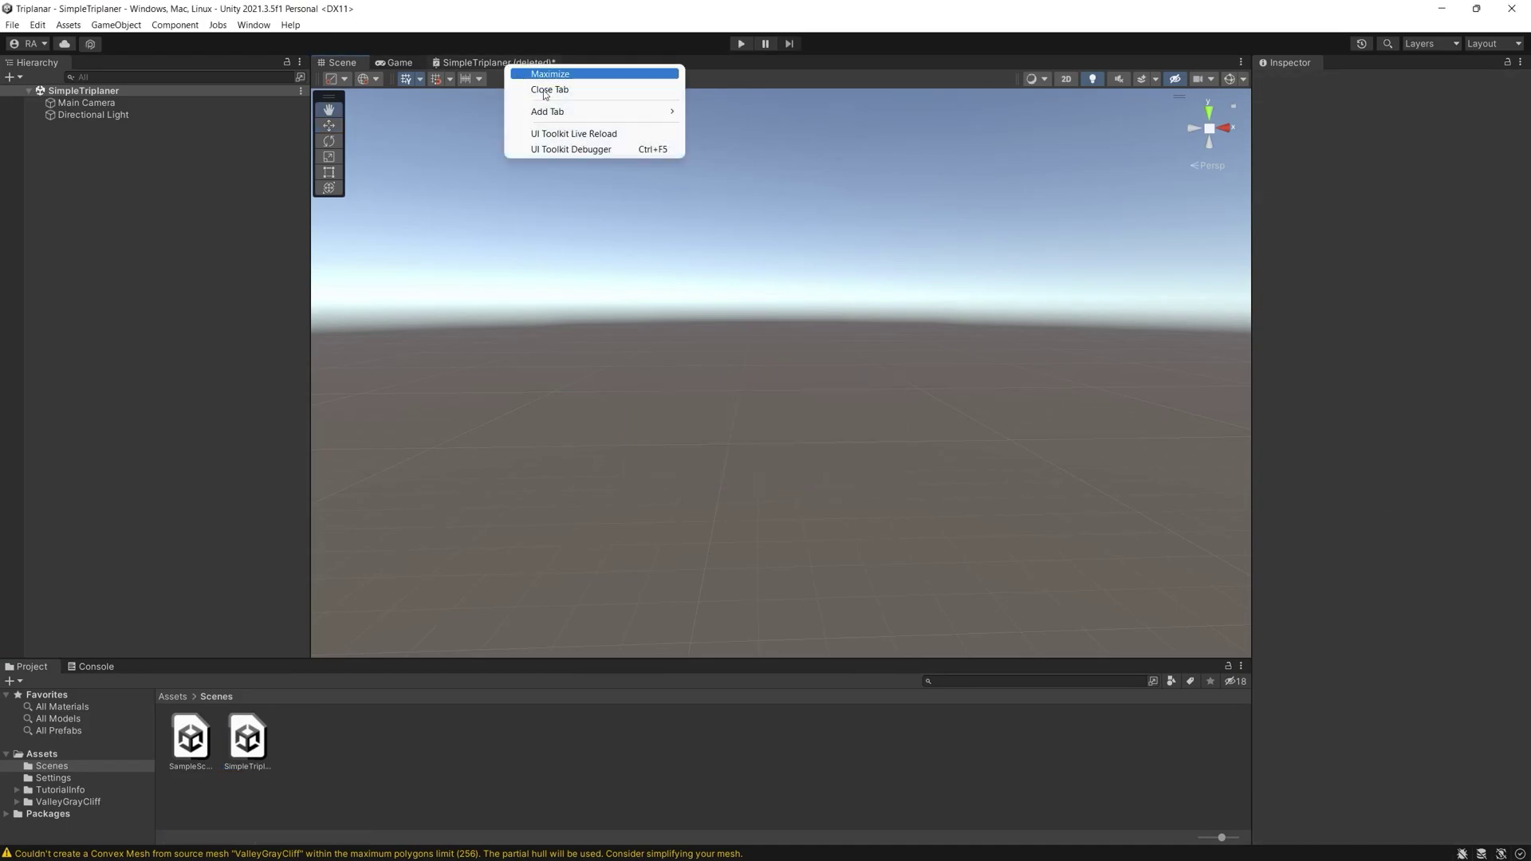
pyautogui.click(549, 90)
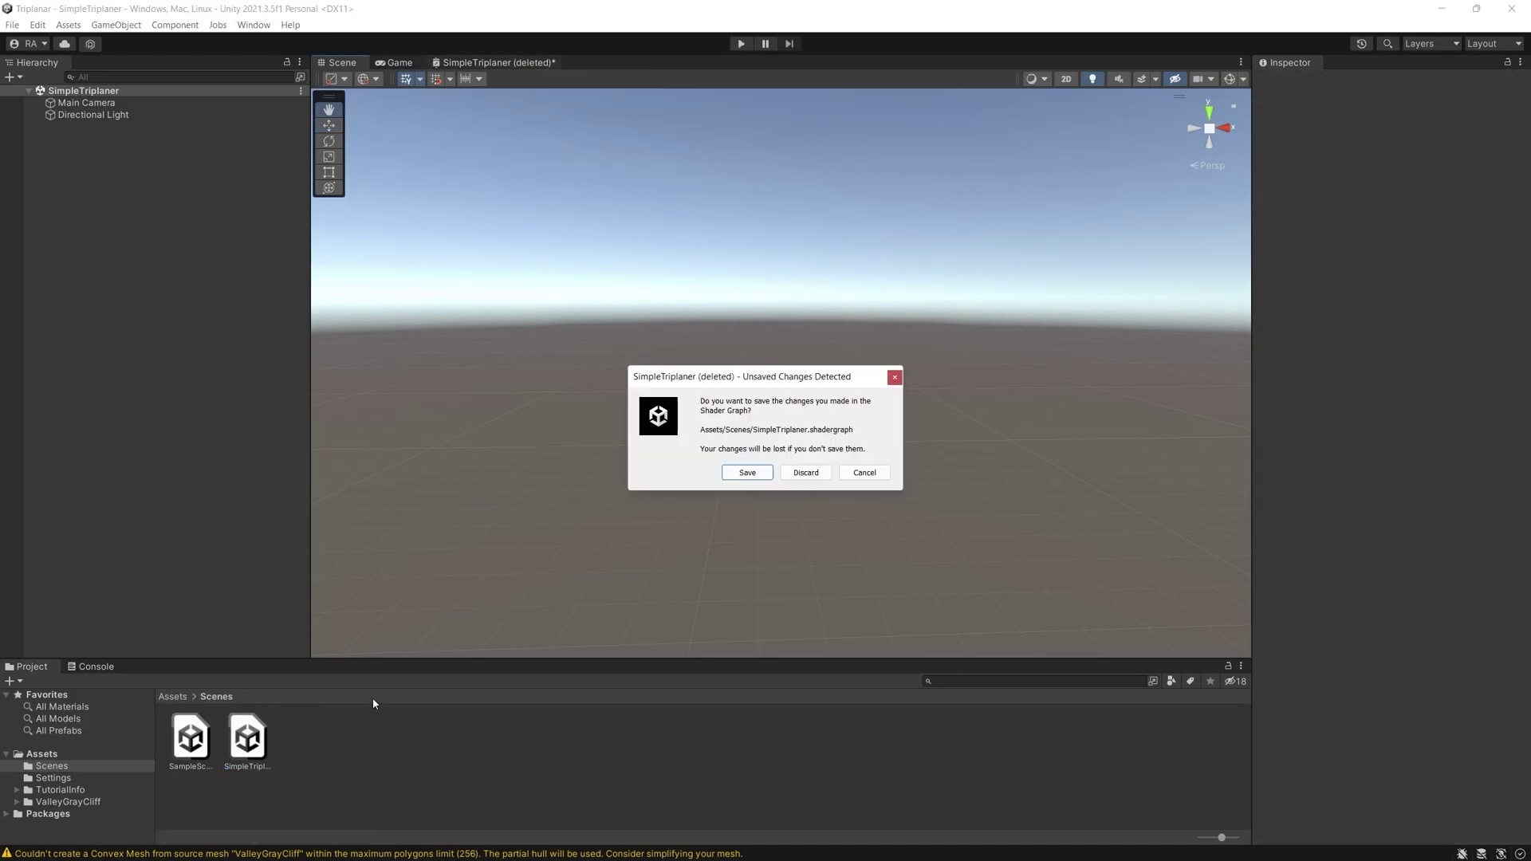
pyautogui.click(752, 475)
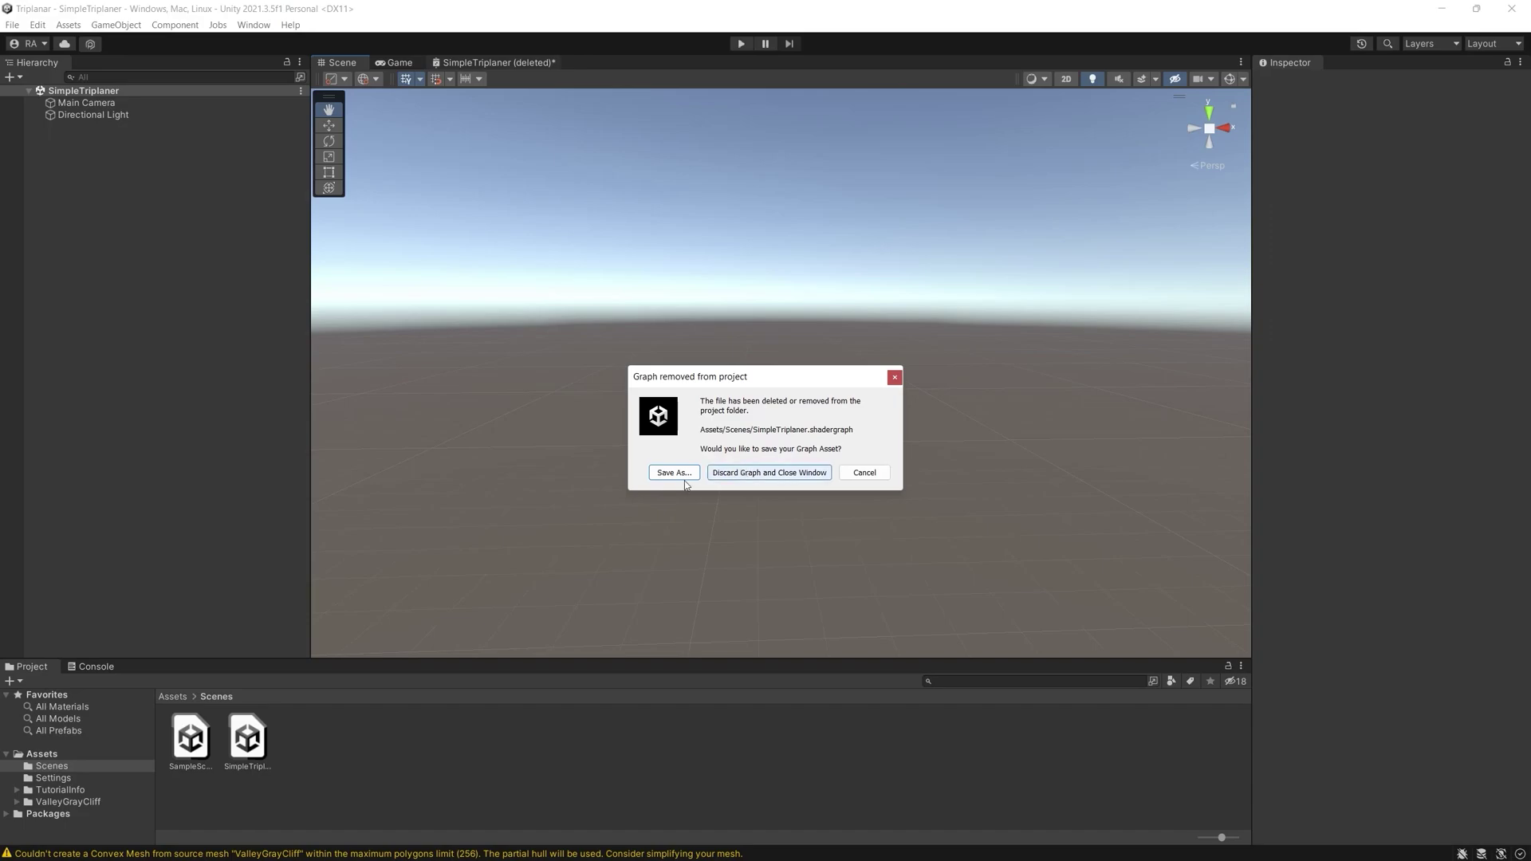
pyautogui.click(744, 475)
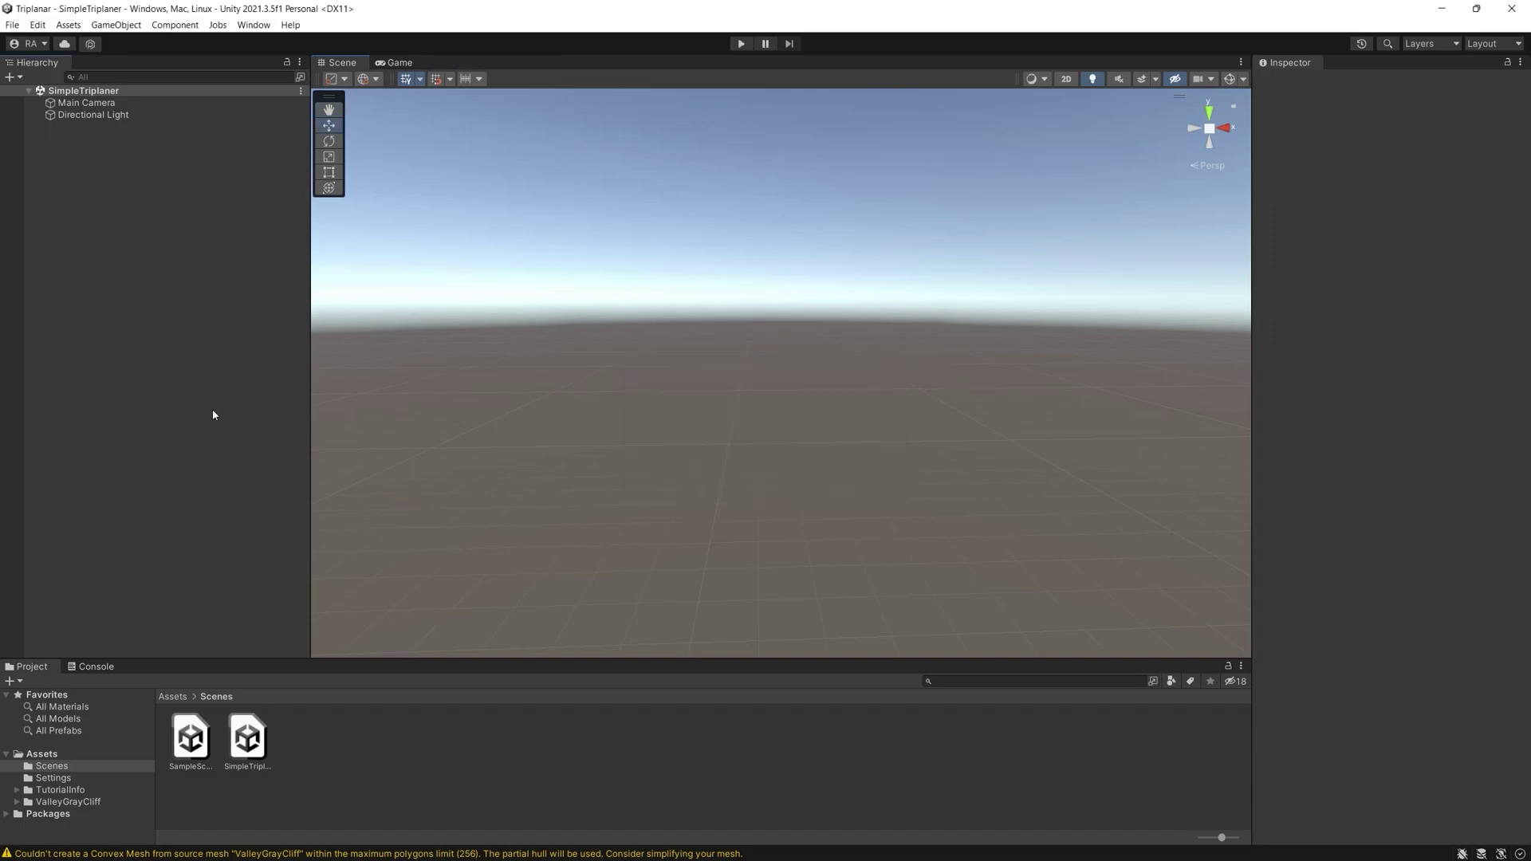
# Add a 3D cube to the SimpleTriplaner scene, keep its default name, and frame it in the scene view
pyautogui.rightClick(183, 345)
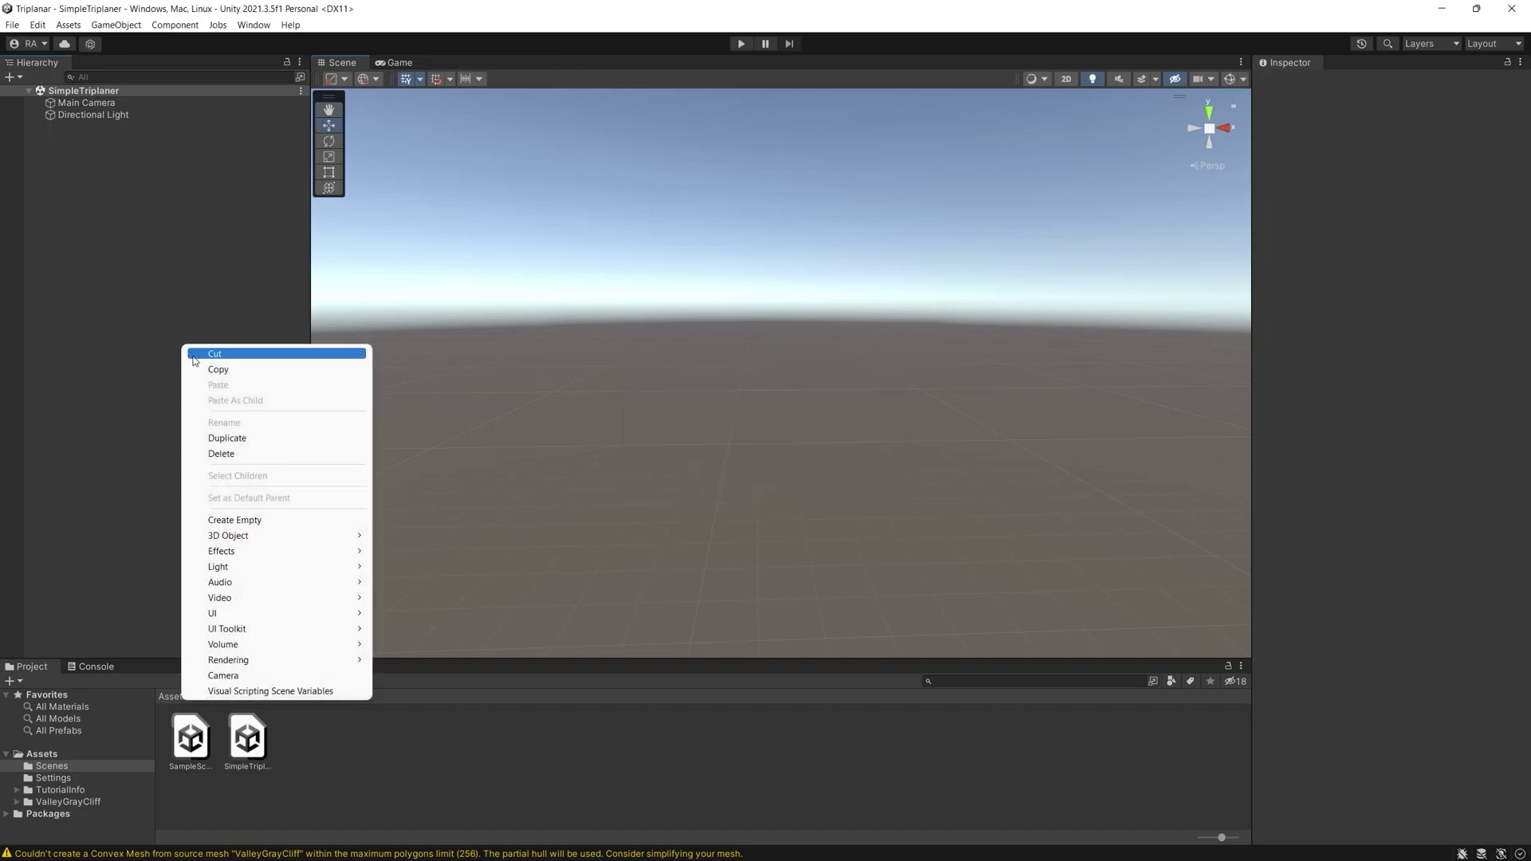
pyautogui.moveTo(277, 542)
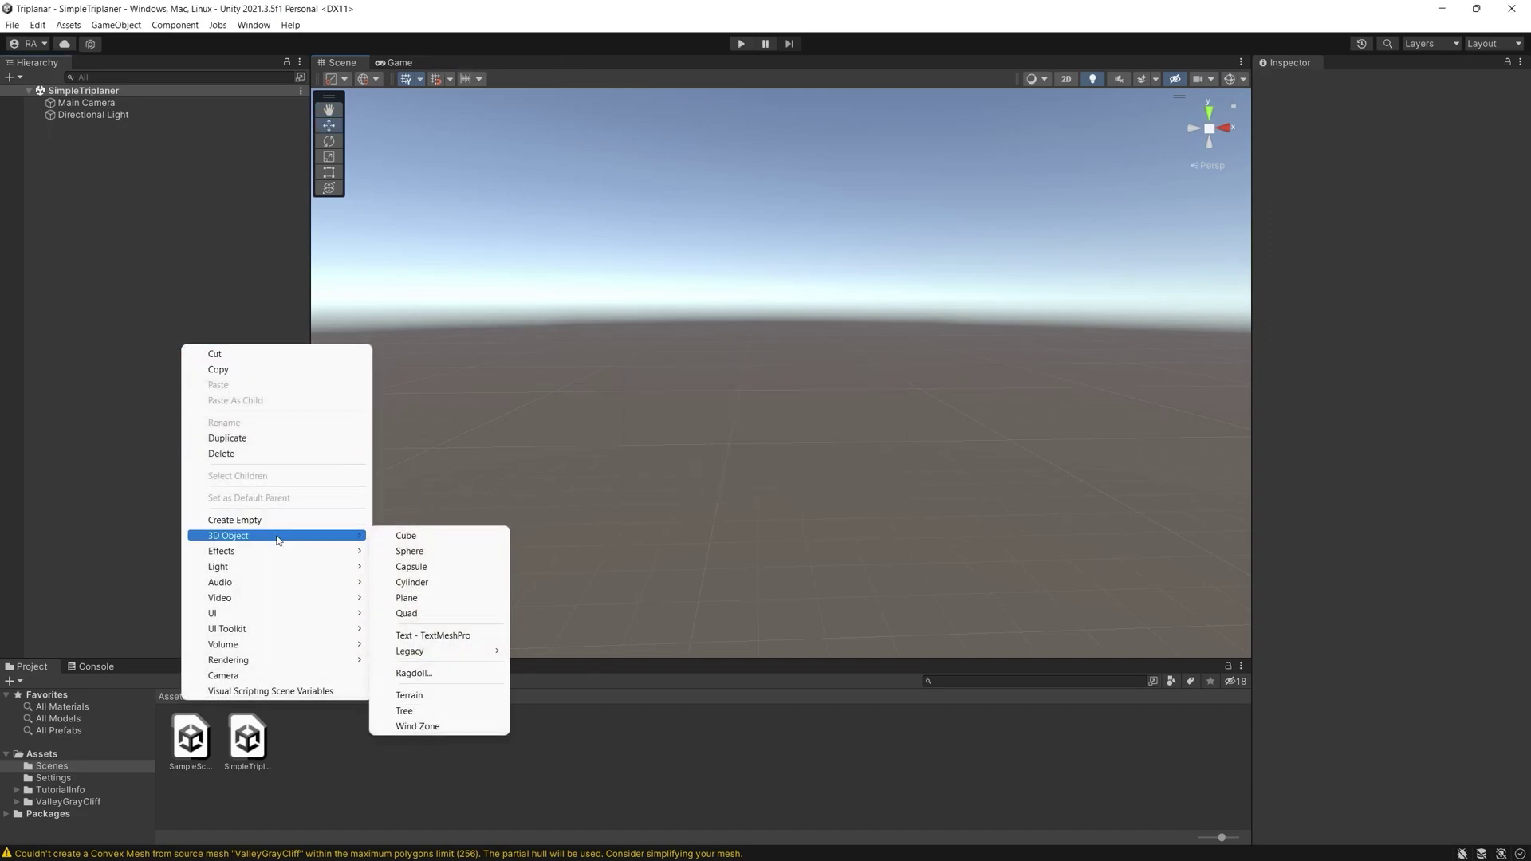
pyautogui.click(410, 539)
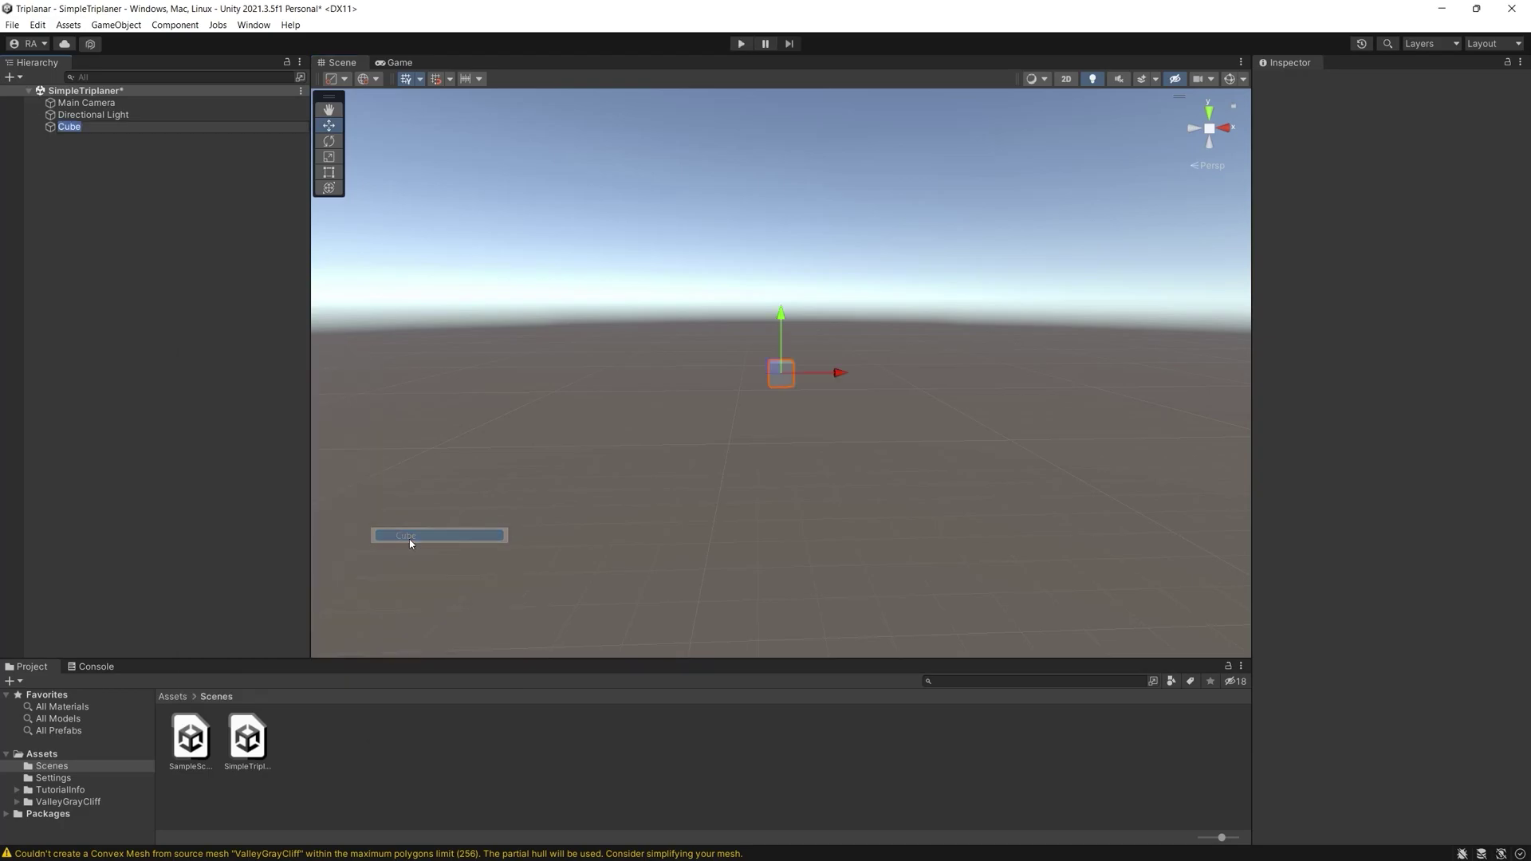
pyautogui.click(70, 127)
pyautogui.click(73, 151)
pyautogui.doubleClick(65, 127)
pyautogui.moveTo(437, 214); pyautogui.dragTo(735, 317, button='right')
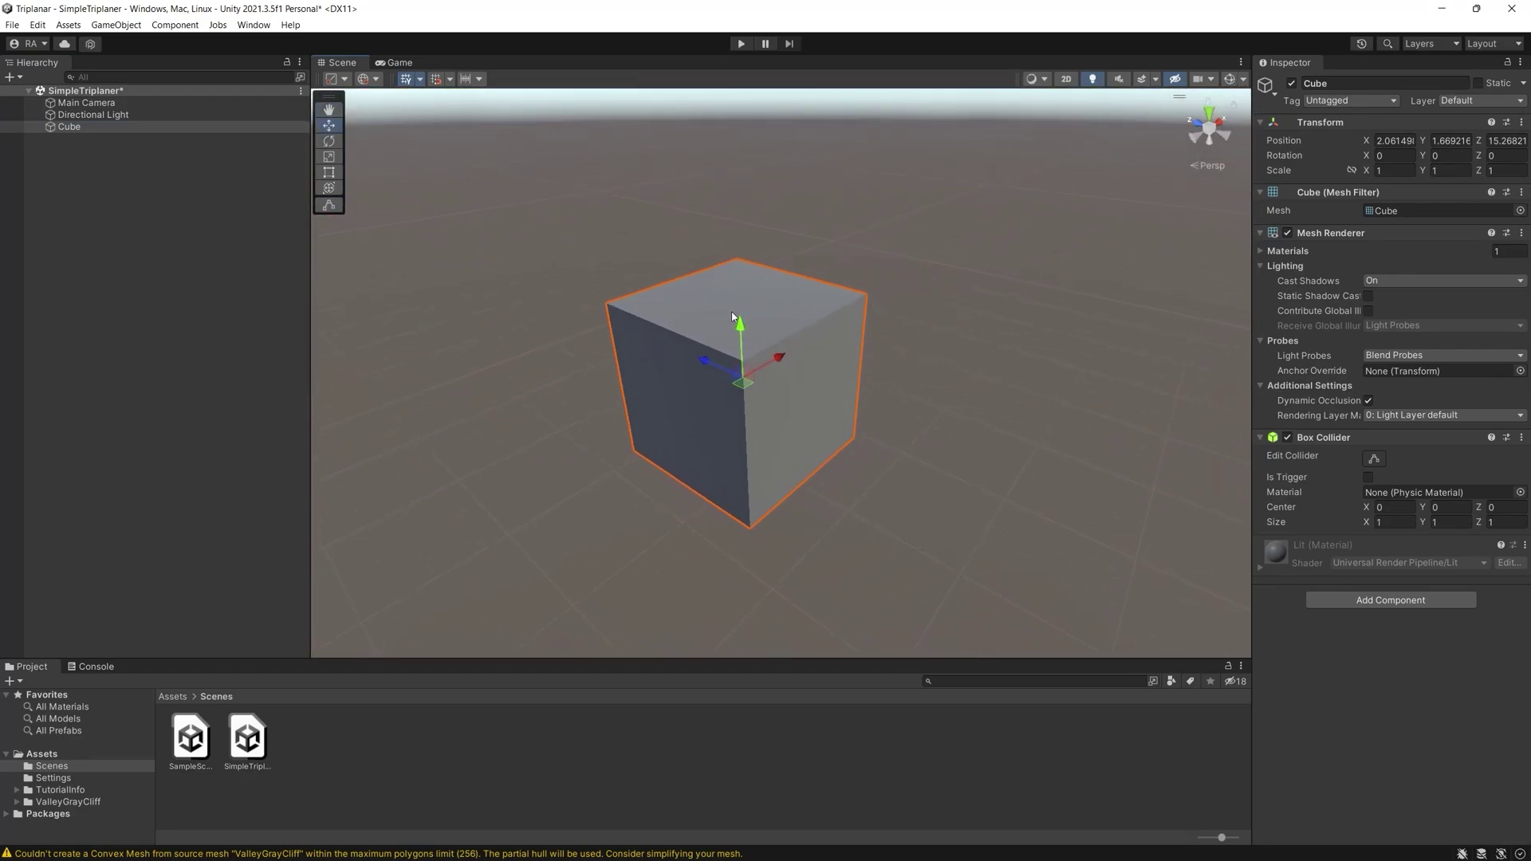
# Create a URP Lit Shader Graph named SimpleTriplaner in the Scenes folder
pyautogui.rightClick(381, 741)
pyautogui.moveTo(534, 365)
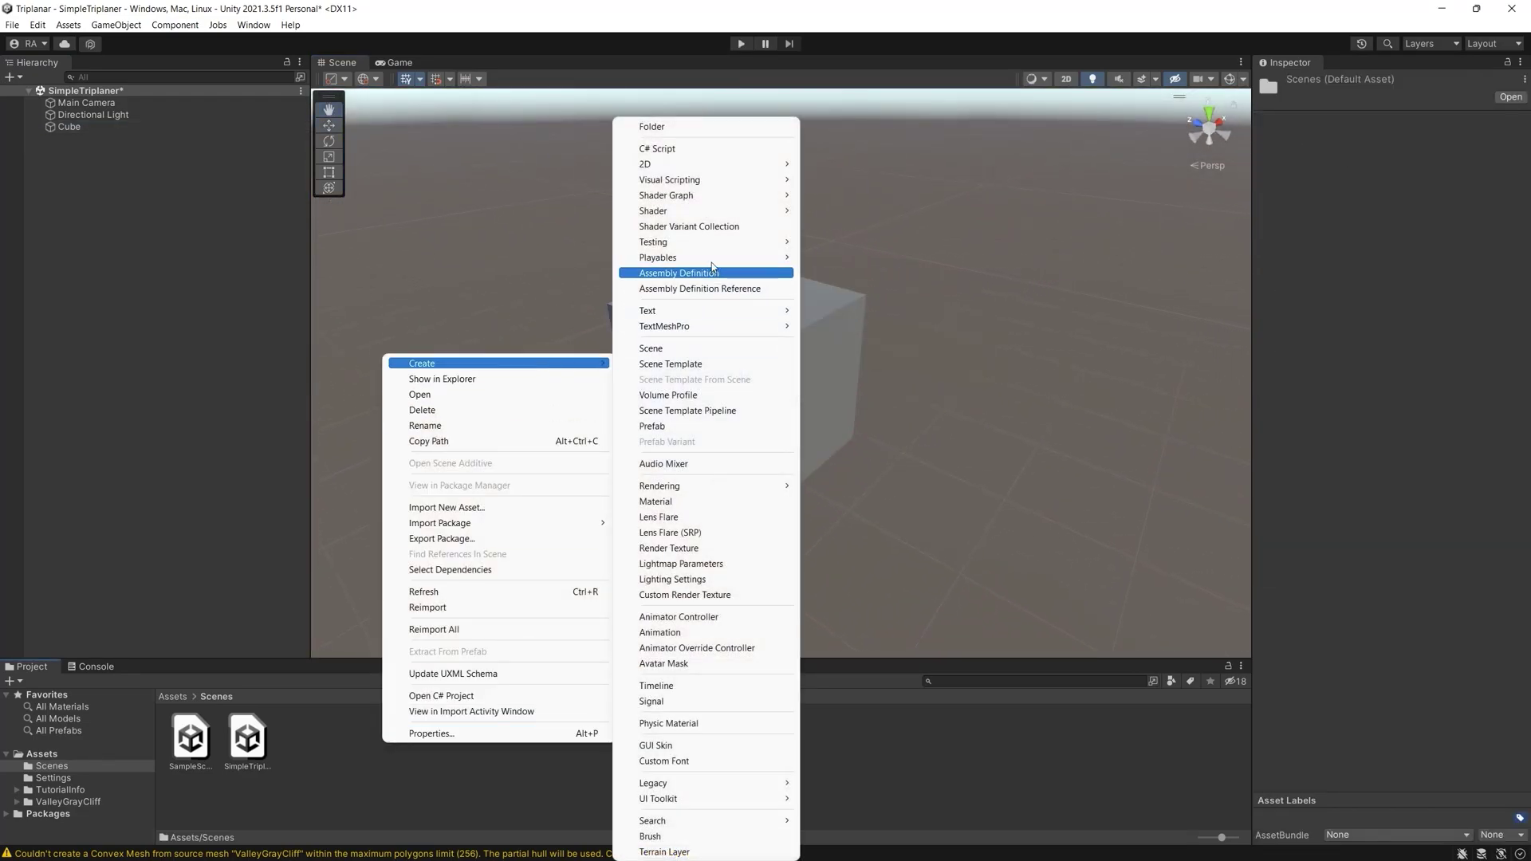
pyautogui.moveTo(725, 212)
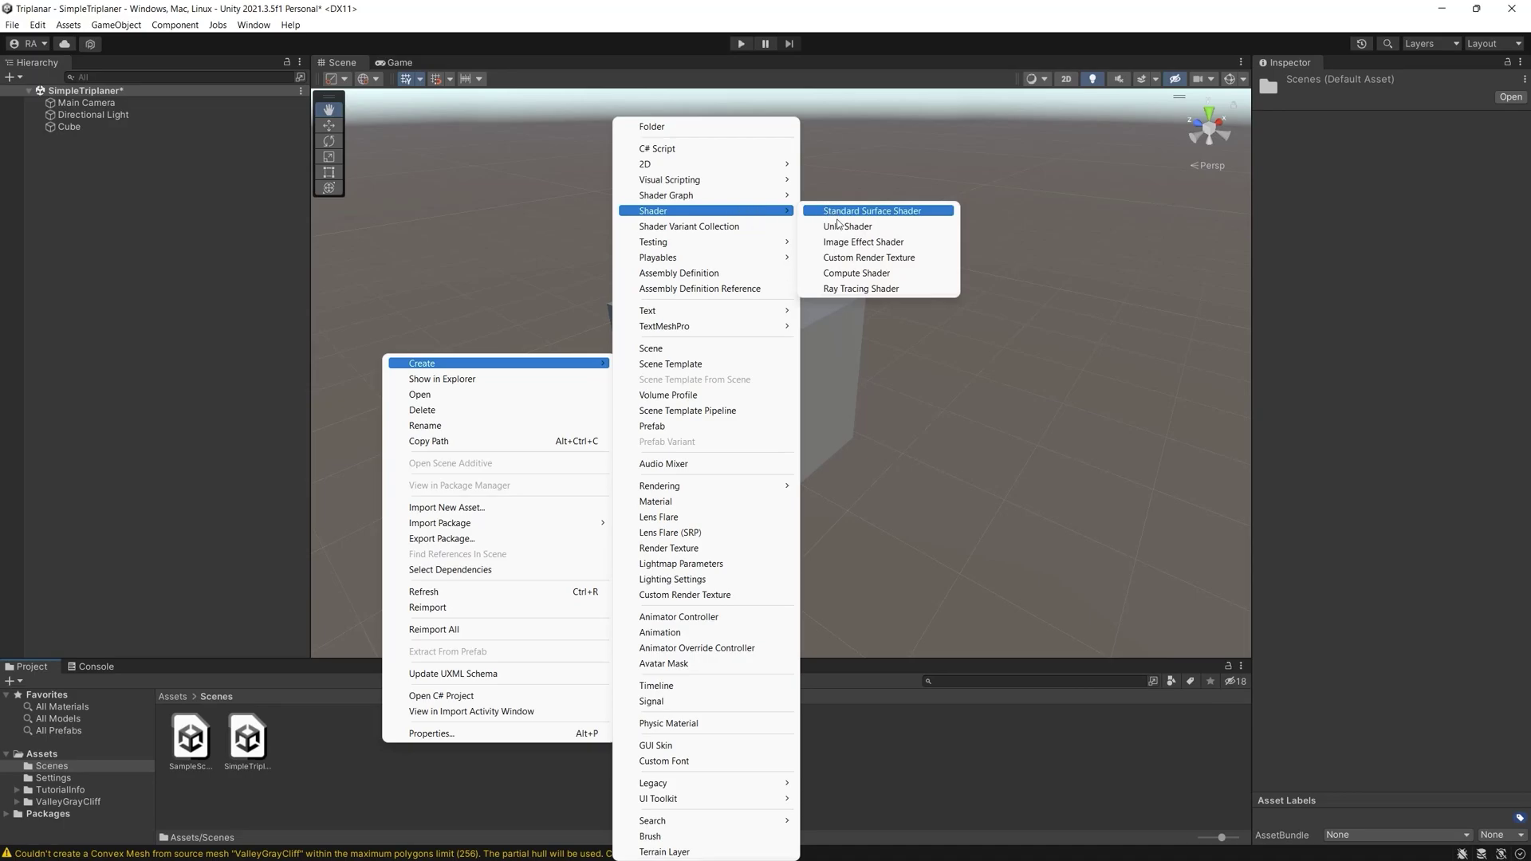
pyautogui.moveTo(877, 196)
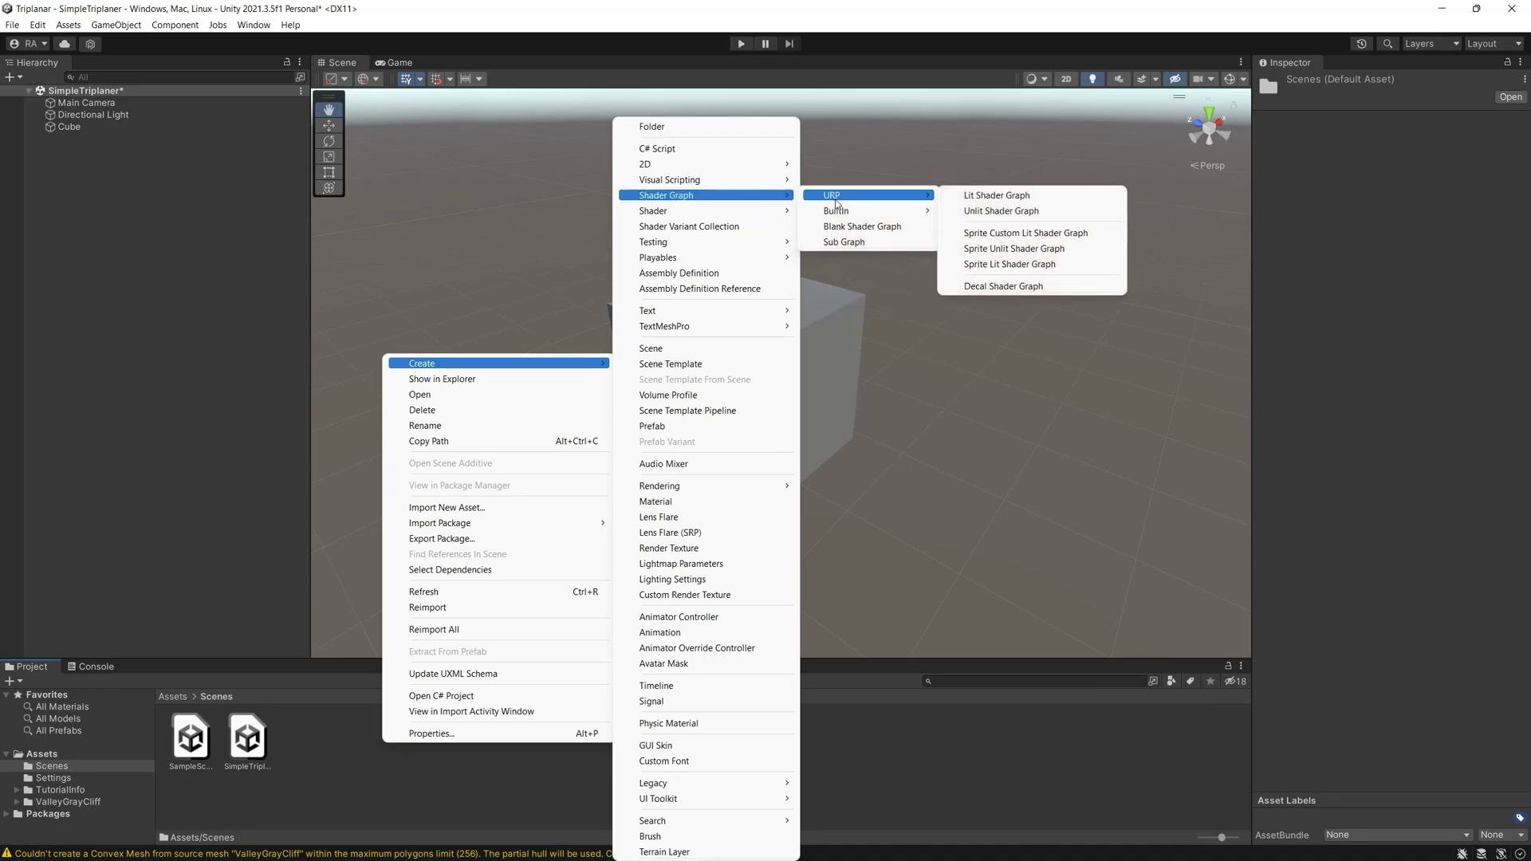
pyautogui.click(964, 199)
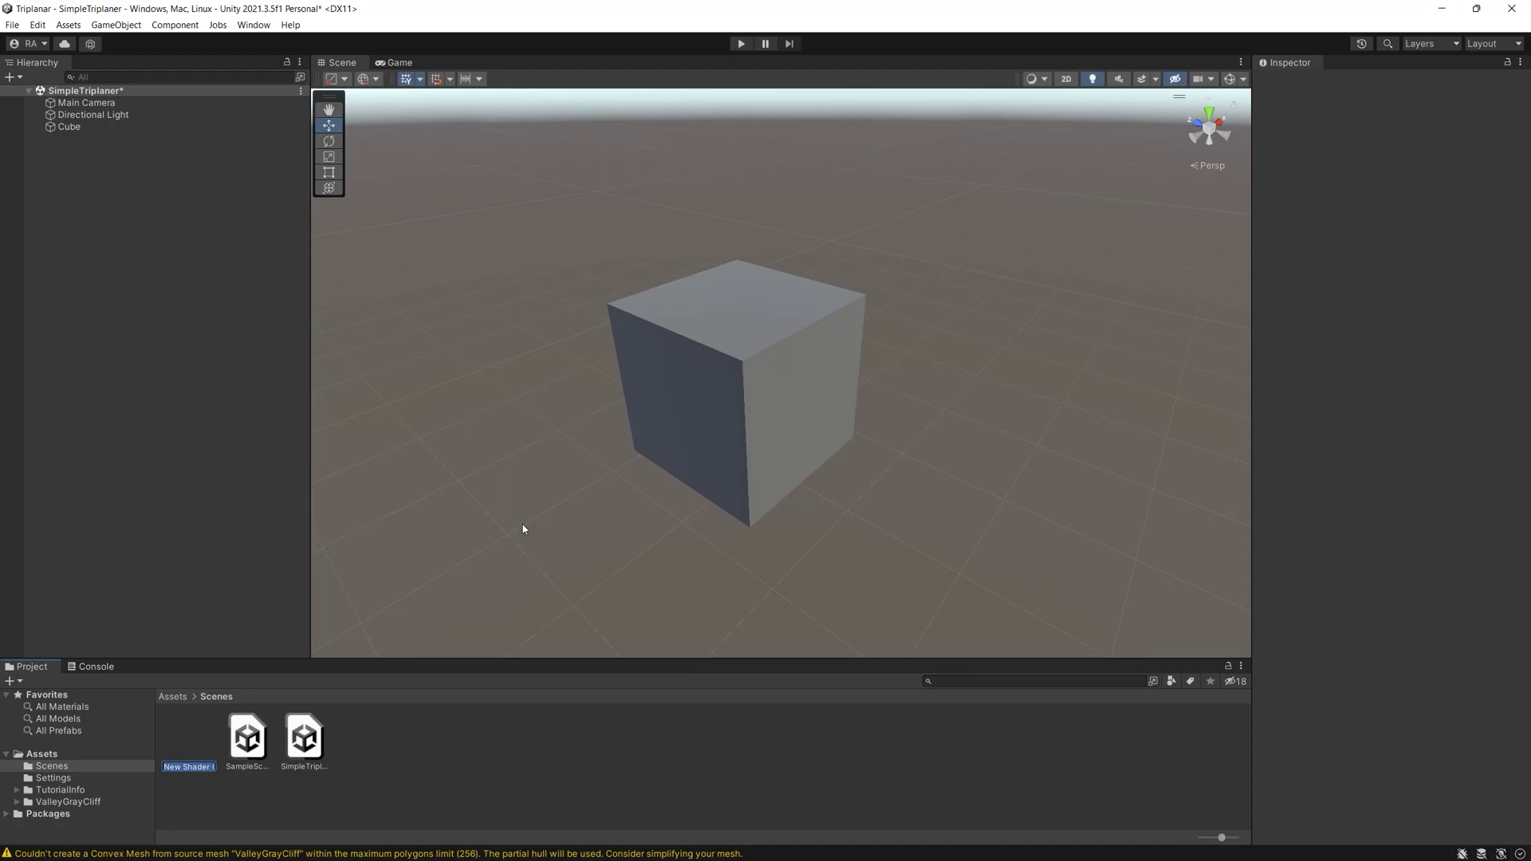
pyautogui.write('Simple')
pyautogui.write('TR')
pyautogui.write('iplaner')
pyautogui.press('Return')
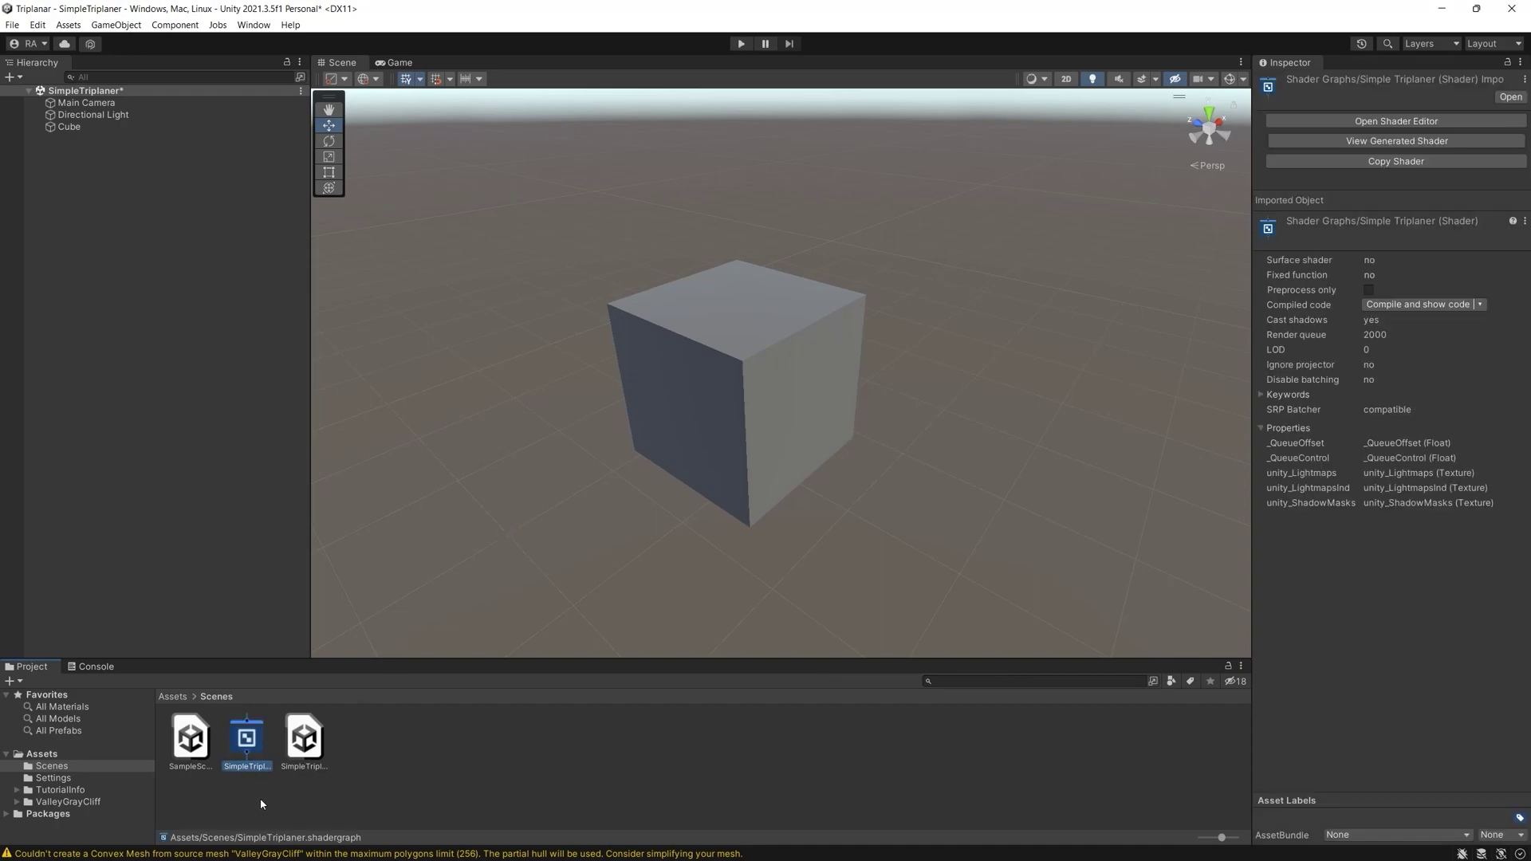
# Open the SimpleTriplaner shader graph and add a Triplanar node beside the Fragment block
pyautogui.doubleClick(256, 744)
pyautogui.scroll(3, 586, 418)
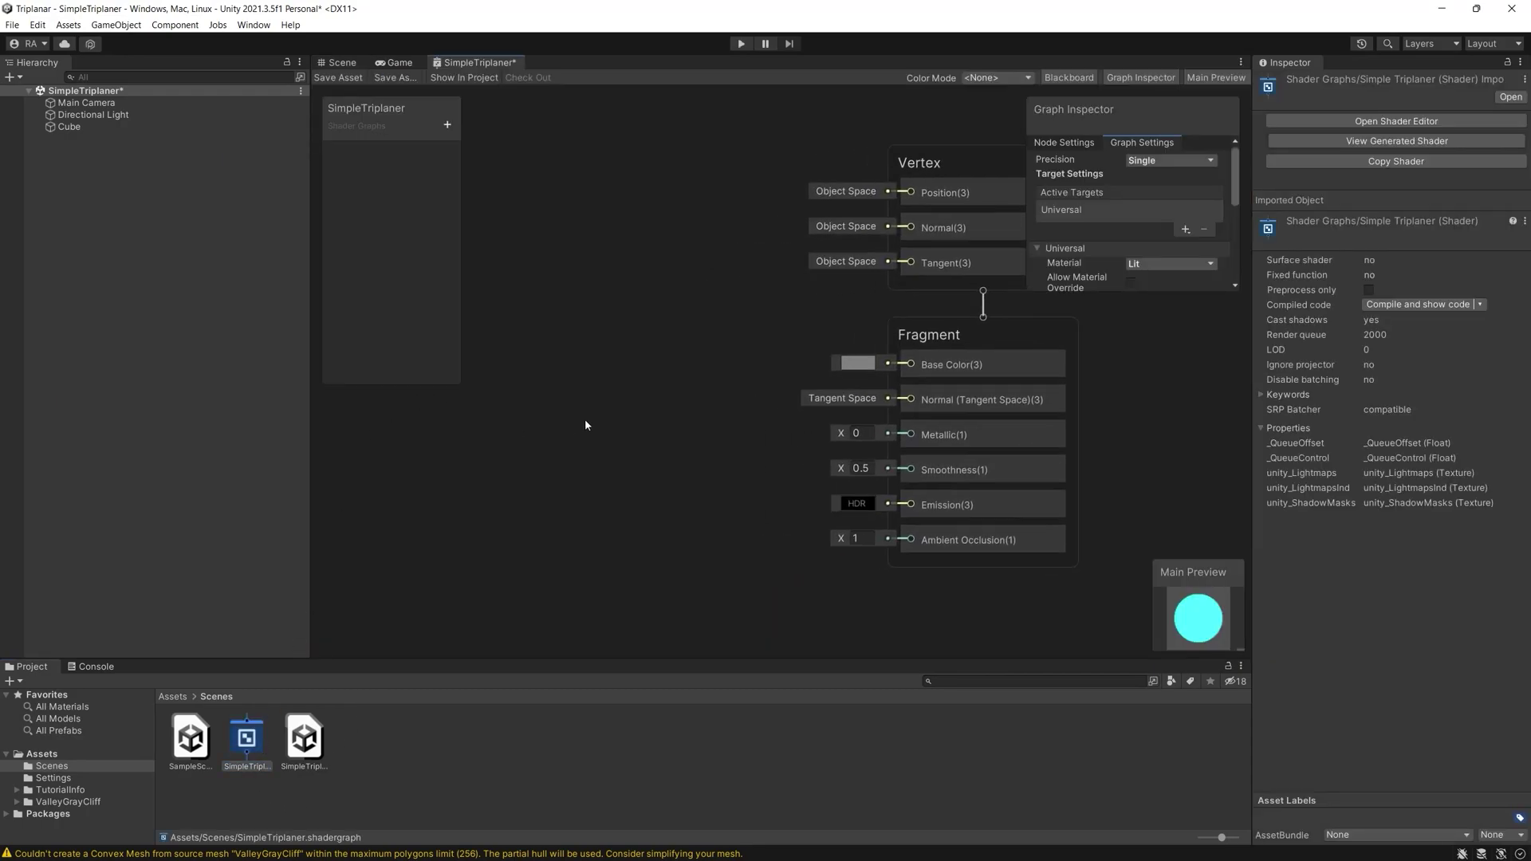
pyautogui.rightClick(530, 400)
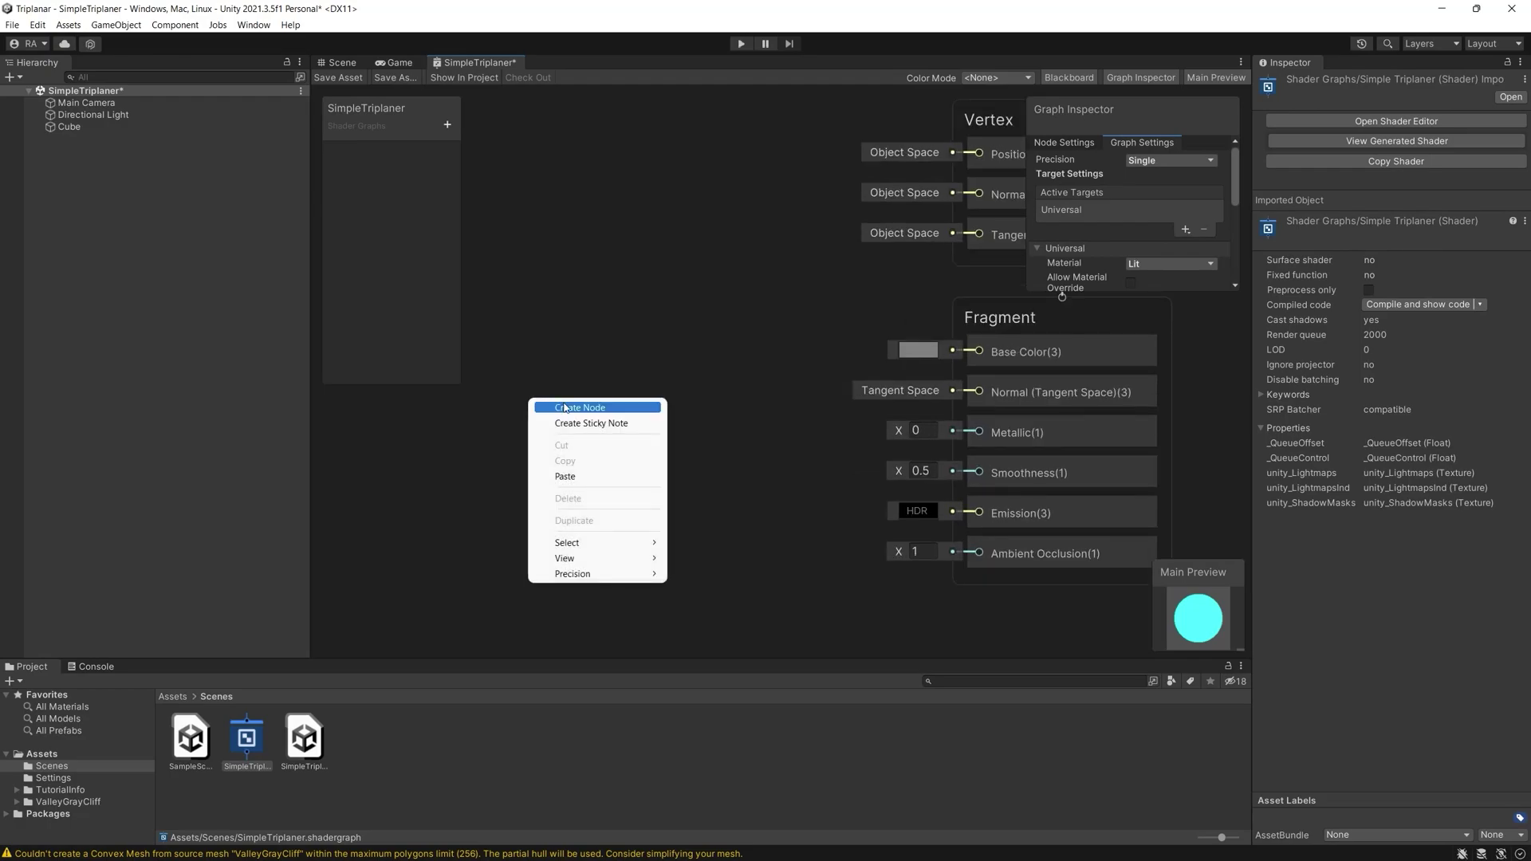
pyautogui.click(564, 407)
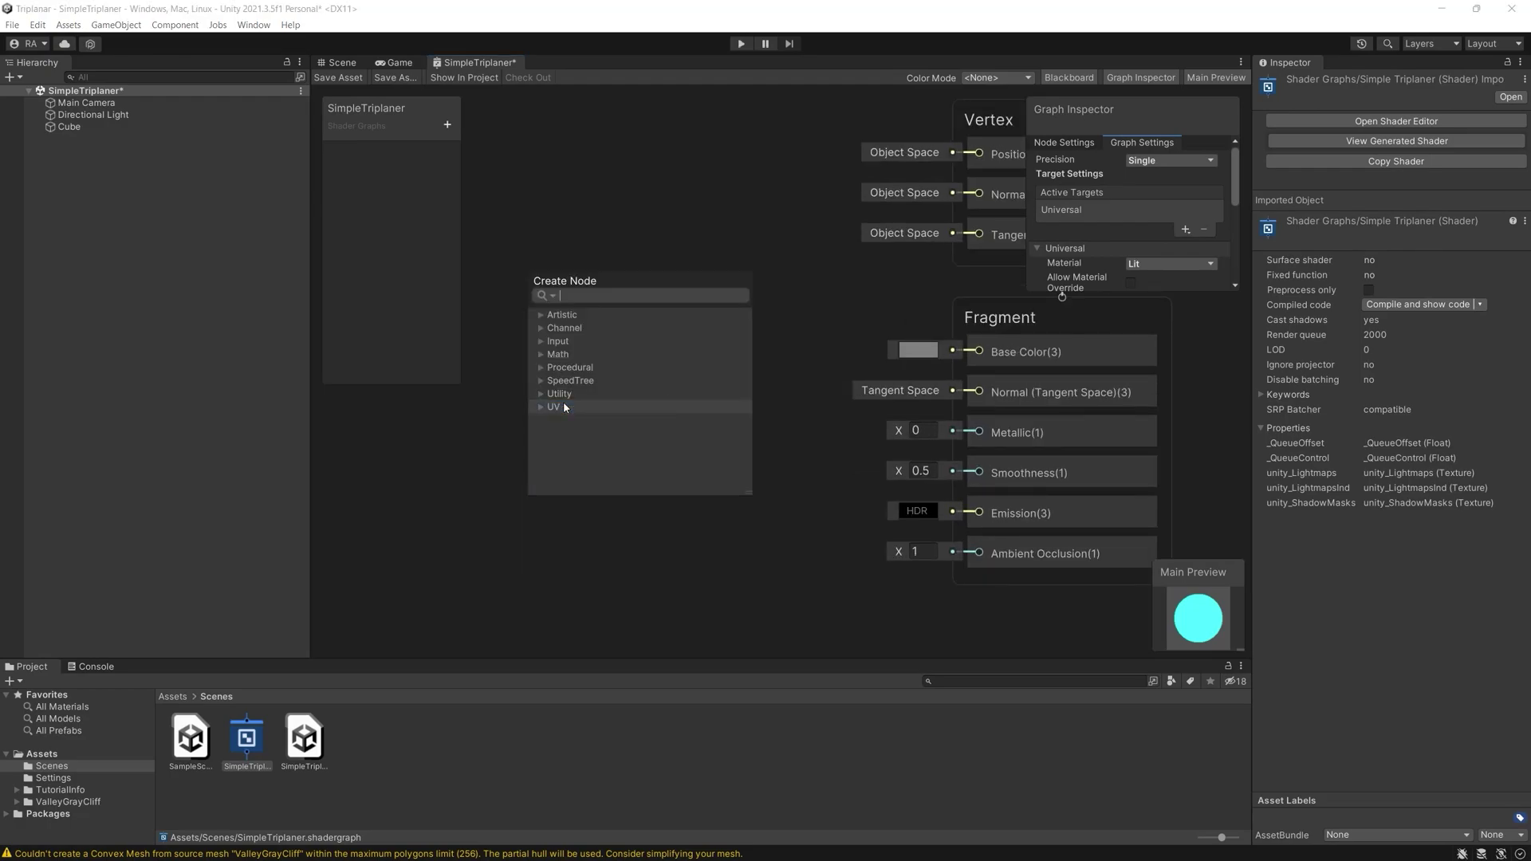
pyautogui.press('Escape')
pyautogui.rightClick(566, 305)
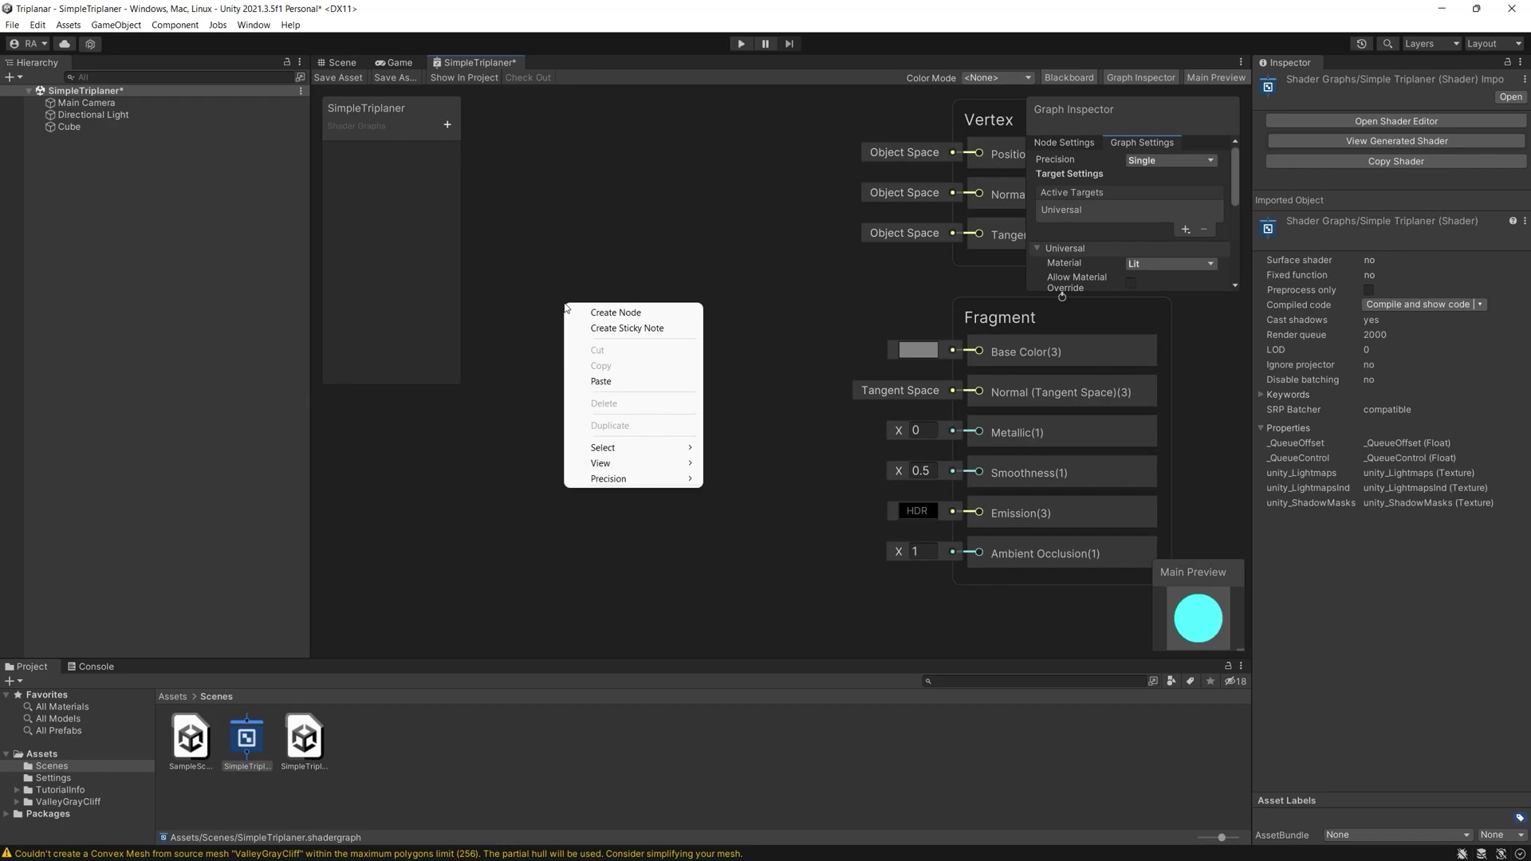
pyautogui.click(584, 312)
pyautogui.write('tripl')
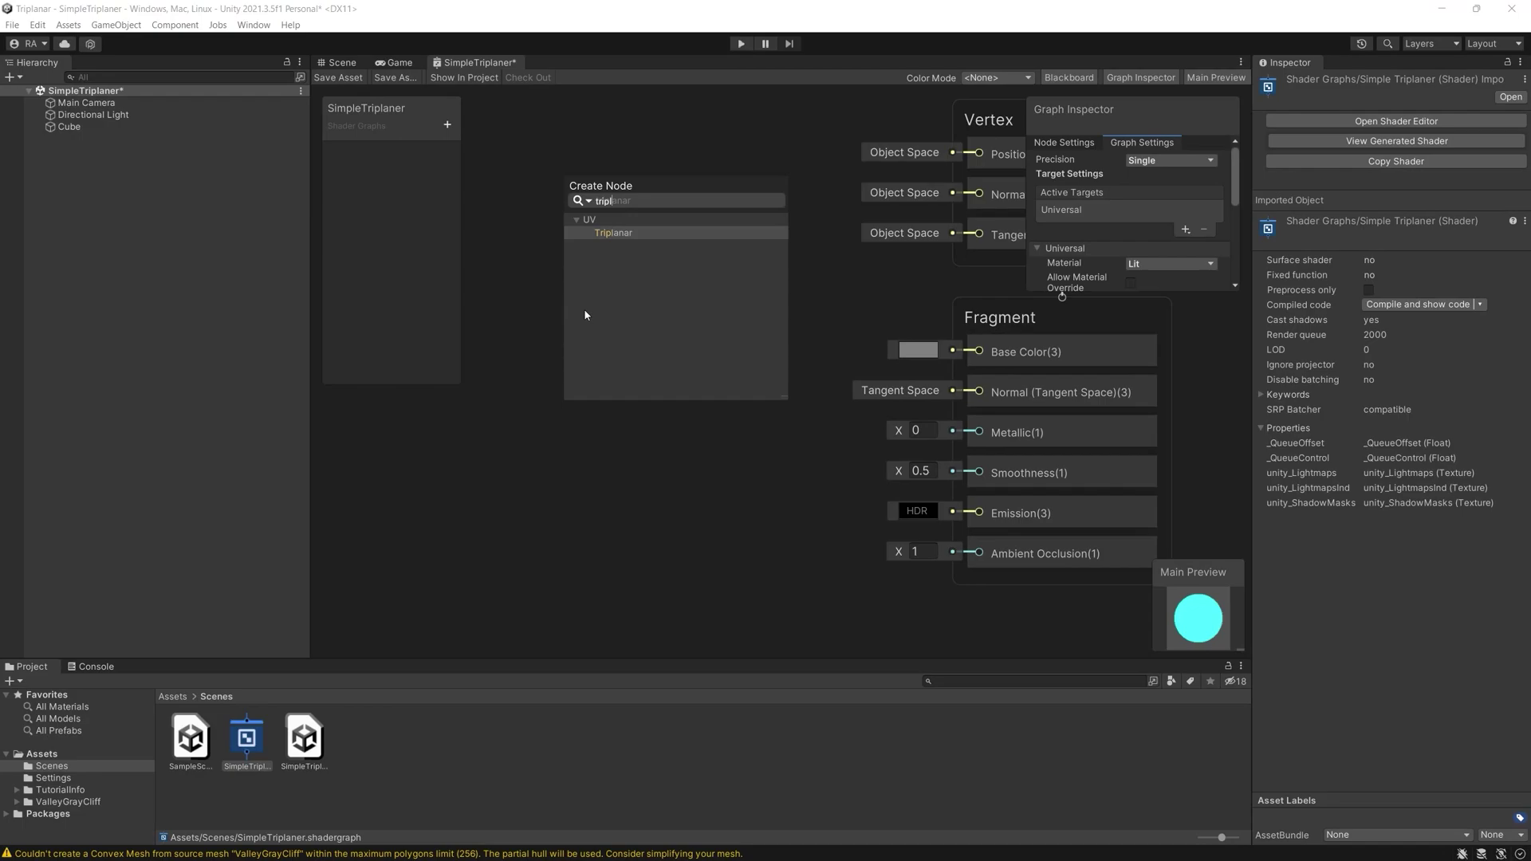
pyautogui.press('Return')
pyautogui.moveTo(629, 253); pyautogui.dragTo(665, 241, button='middle')
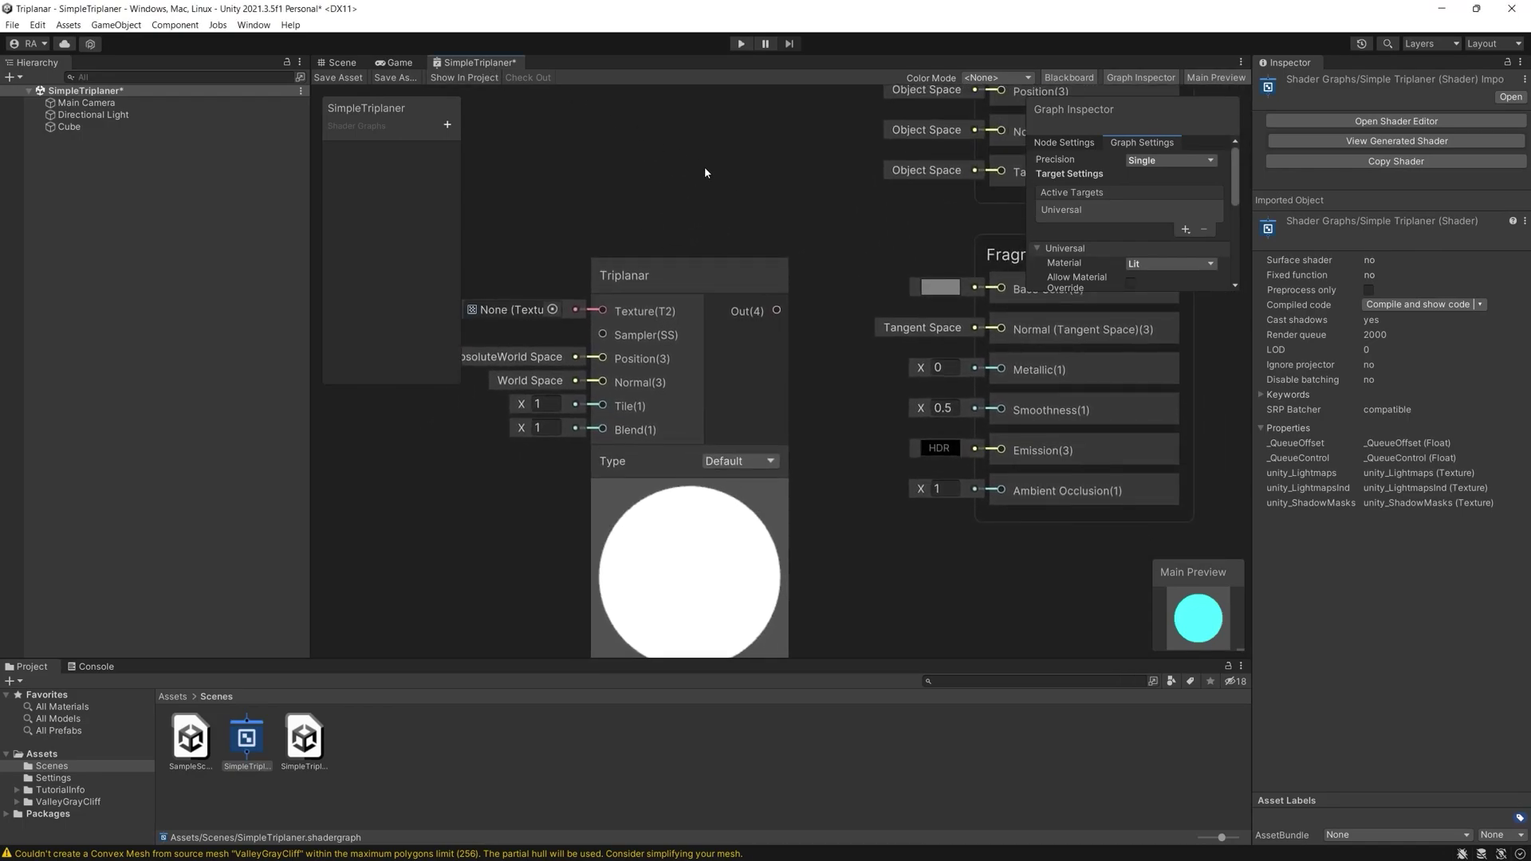
# Maximize the shader graph window and connect the Triplanar node's output to the Fragment block's Base Color
pyautogui.scroll(-3, 705, 168)
pyautogui.moveTo(1075, 389); pyautogui.dragTo(1028, 438, button='middle')
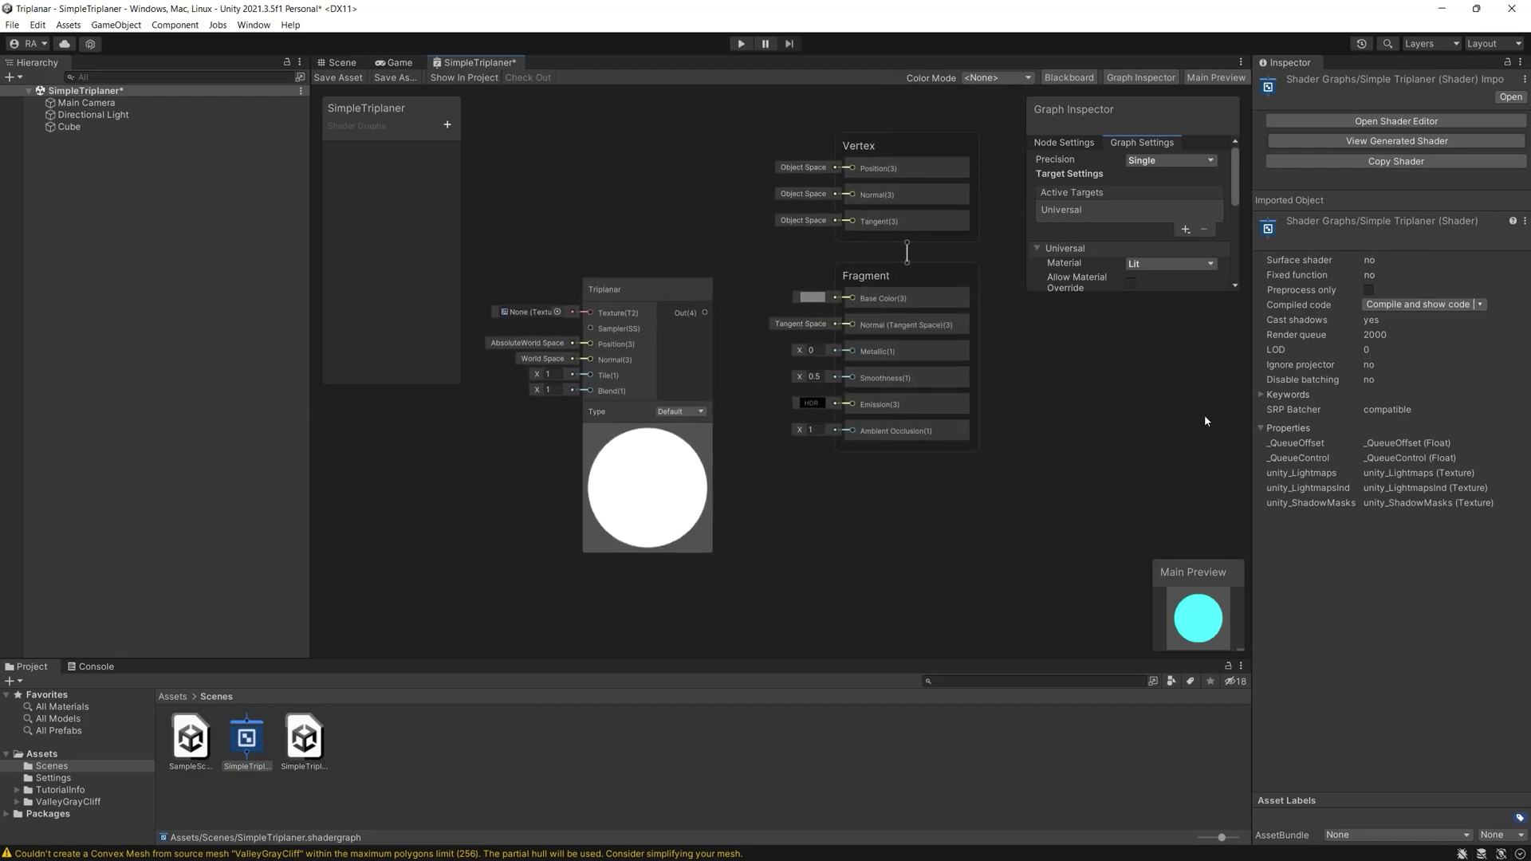
pyautogui.moveTo(1250, 401); pyautogui.dragTo(1401, 397)
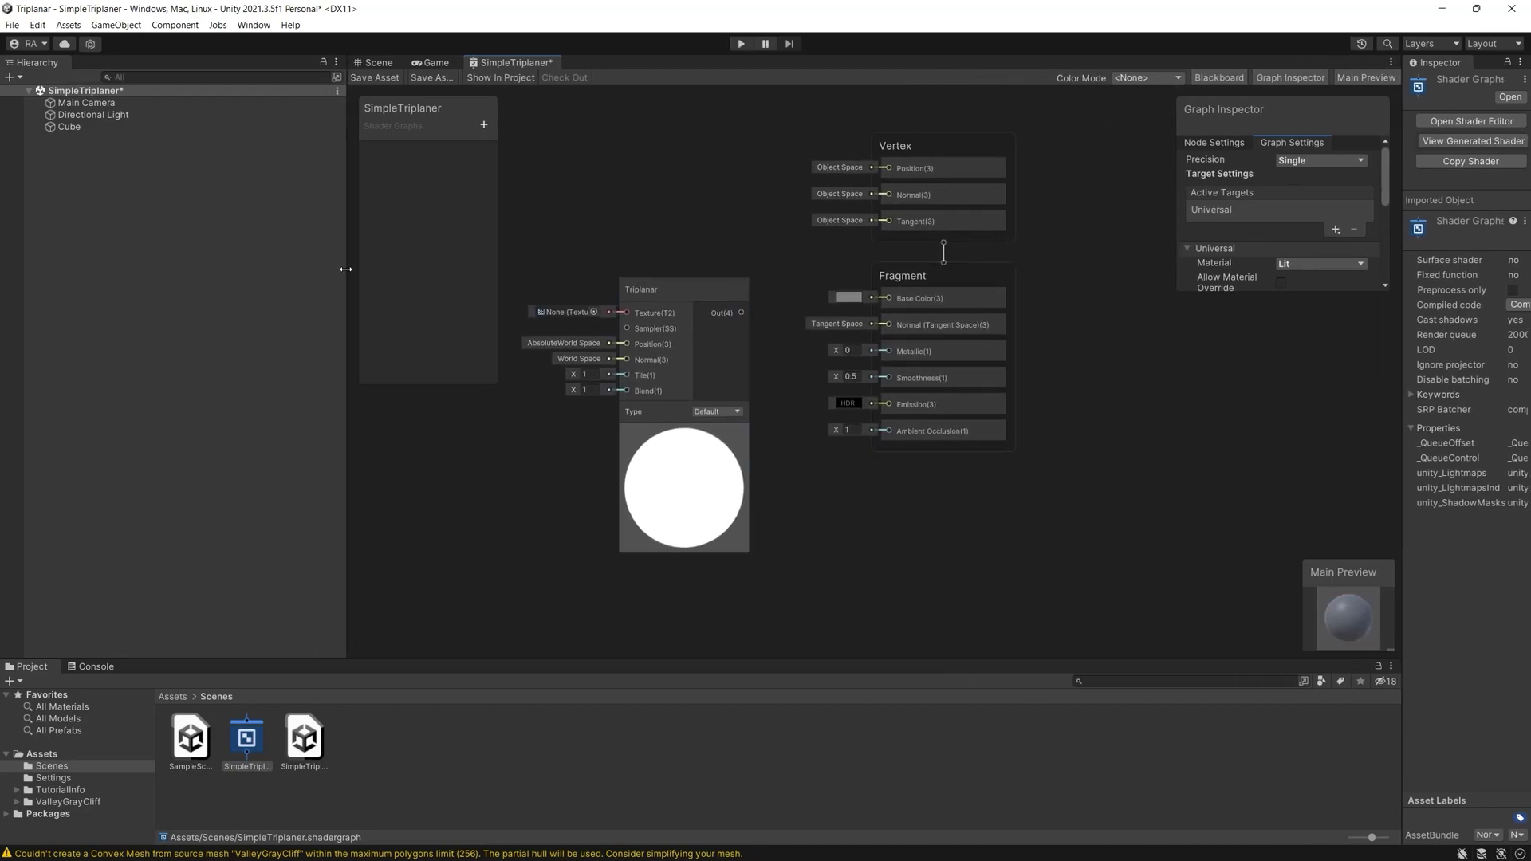
pyautogui.moveTo(345, 269); pyautogui.dragTo(229, 268)
pyautogui.scroll(3, 488, 295)
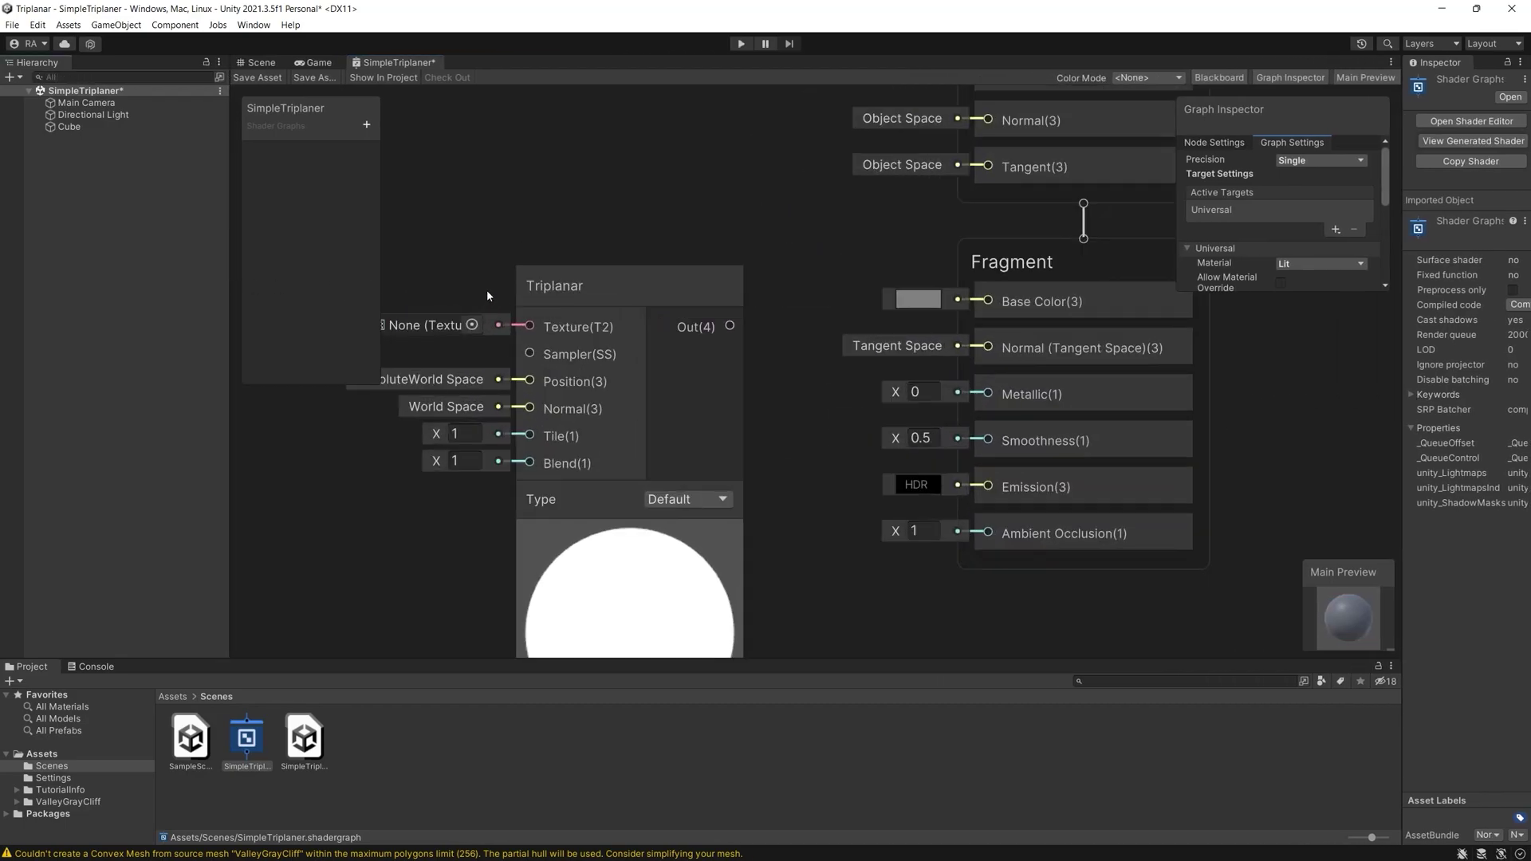
pyautogui.doubleClick(408, 62)
pyautogui.scroll(-2, 745, 199)
pyautogui.scroll(2, 745, 199)
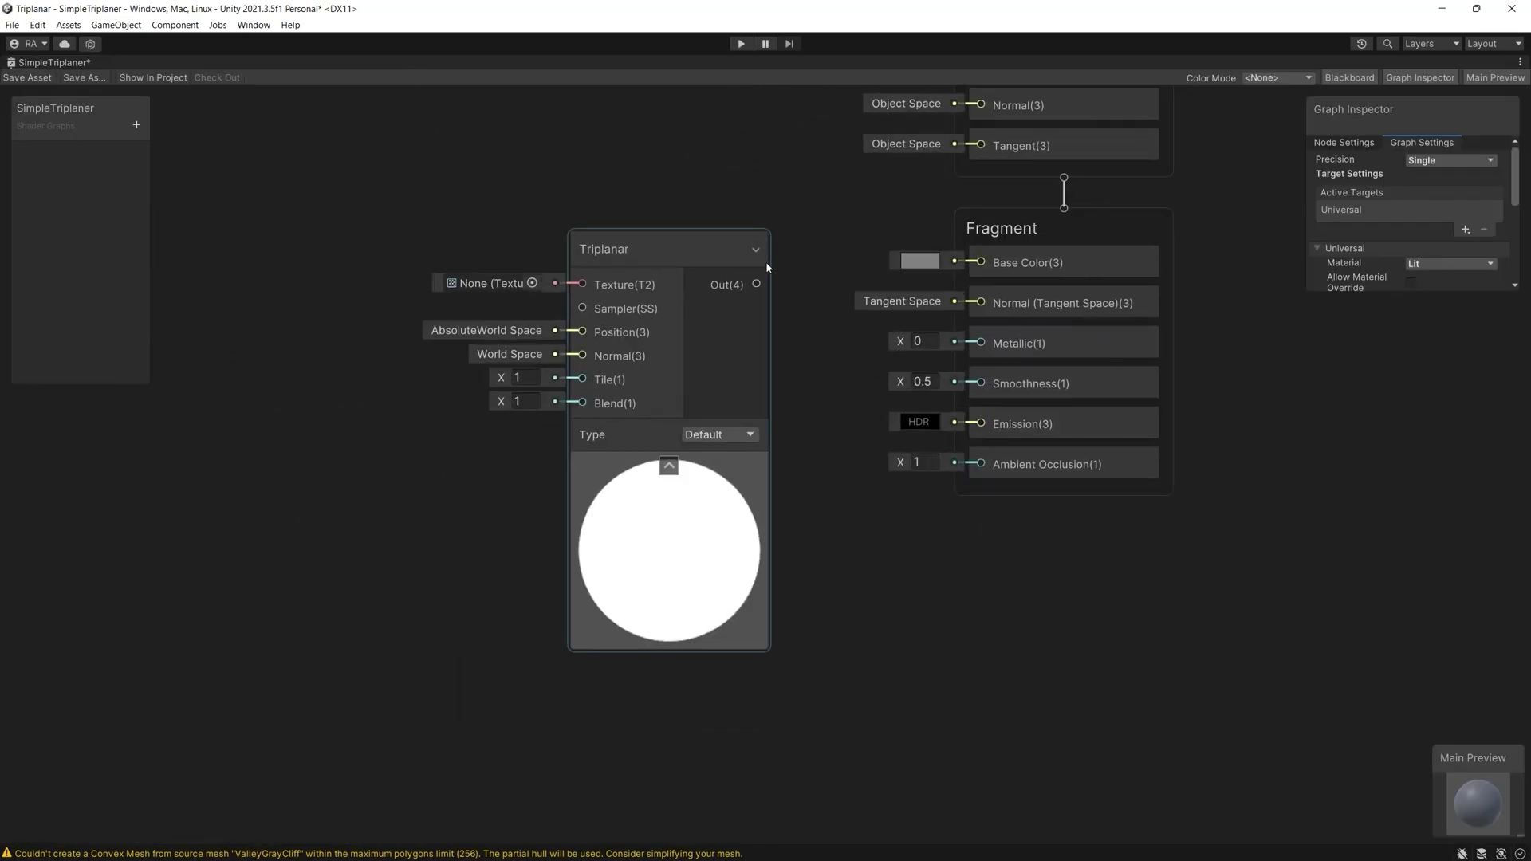
pyautogui.moveTo(757, 285); pyautogui.dragTo(986, 271)
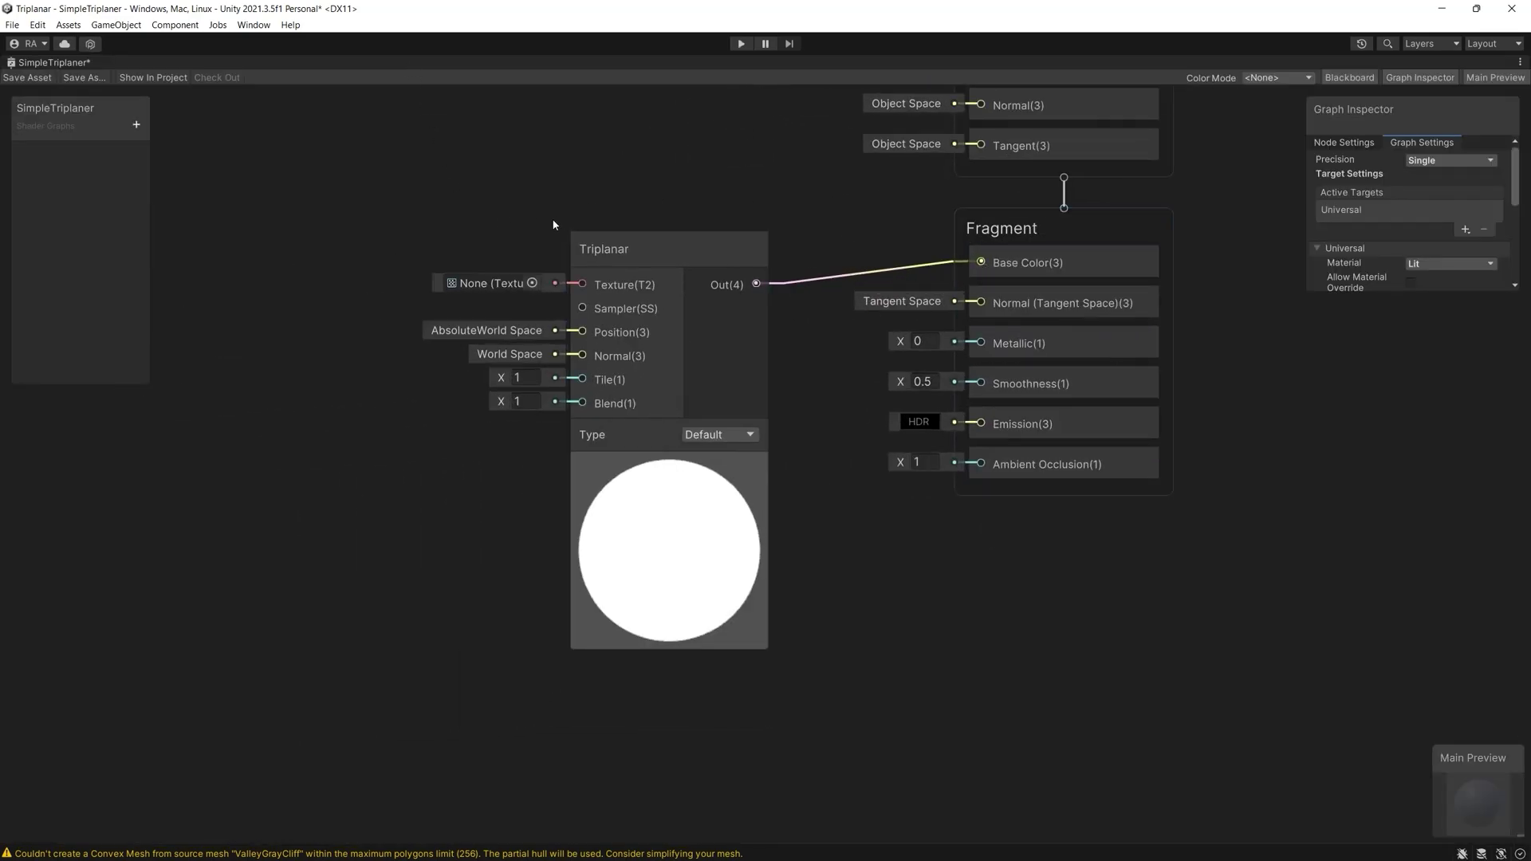
# Add a Texture 2D property named MainTexture and connect it to the Triplanar node's Texture input
pyautogui.click(136, 125)
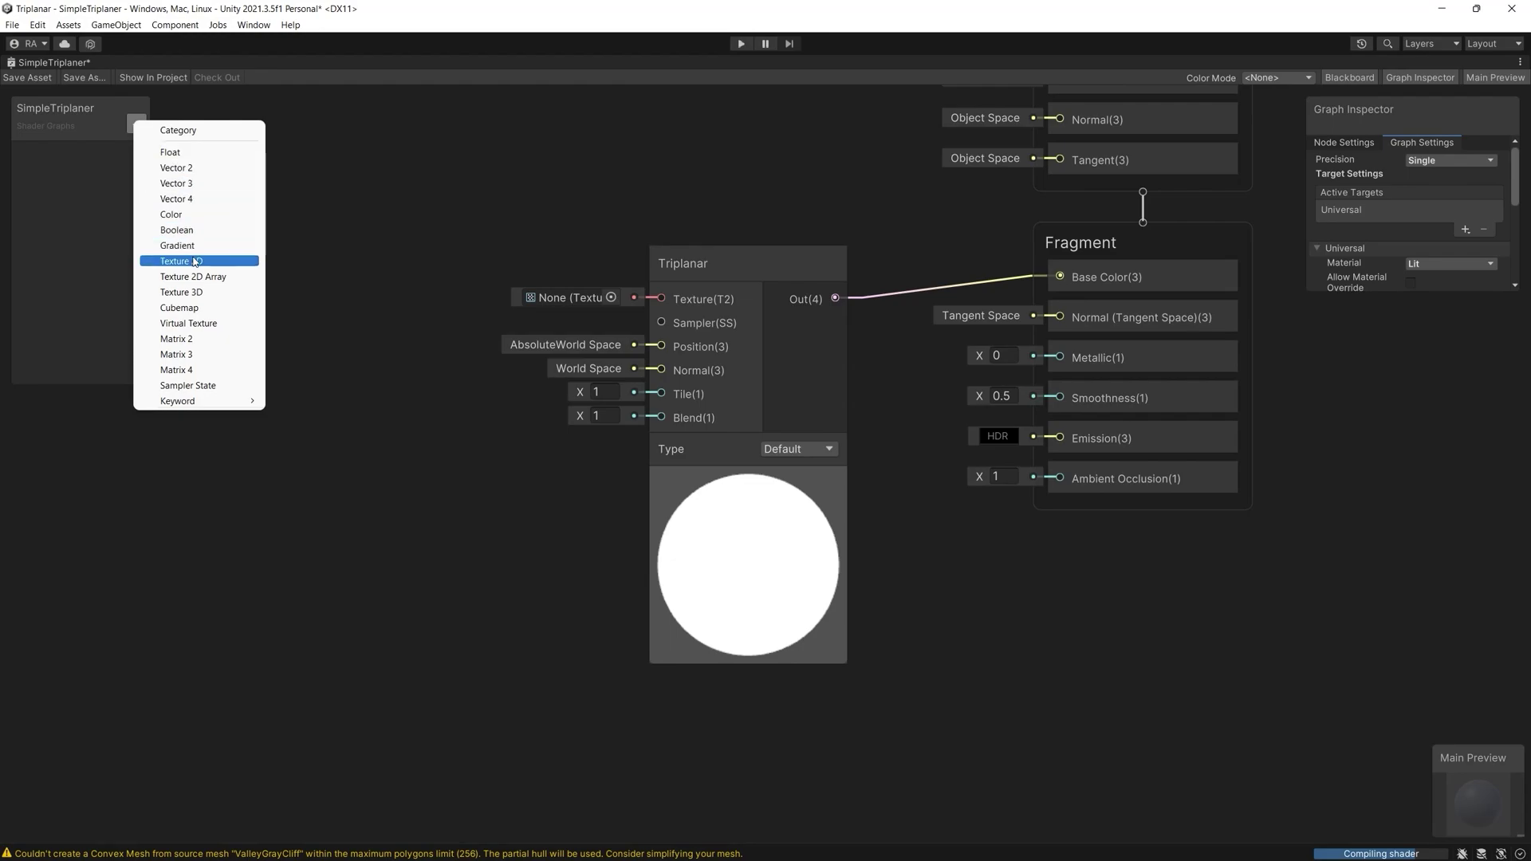
pyautogui.click(199, 257)
pyautogui.write('MainTexture')
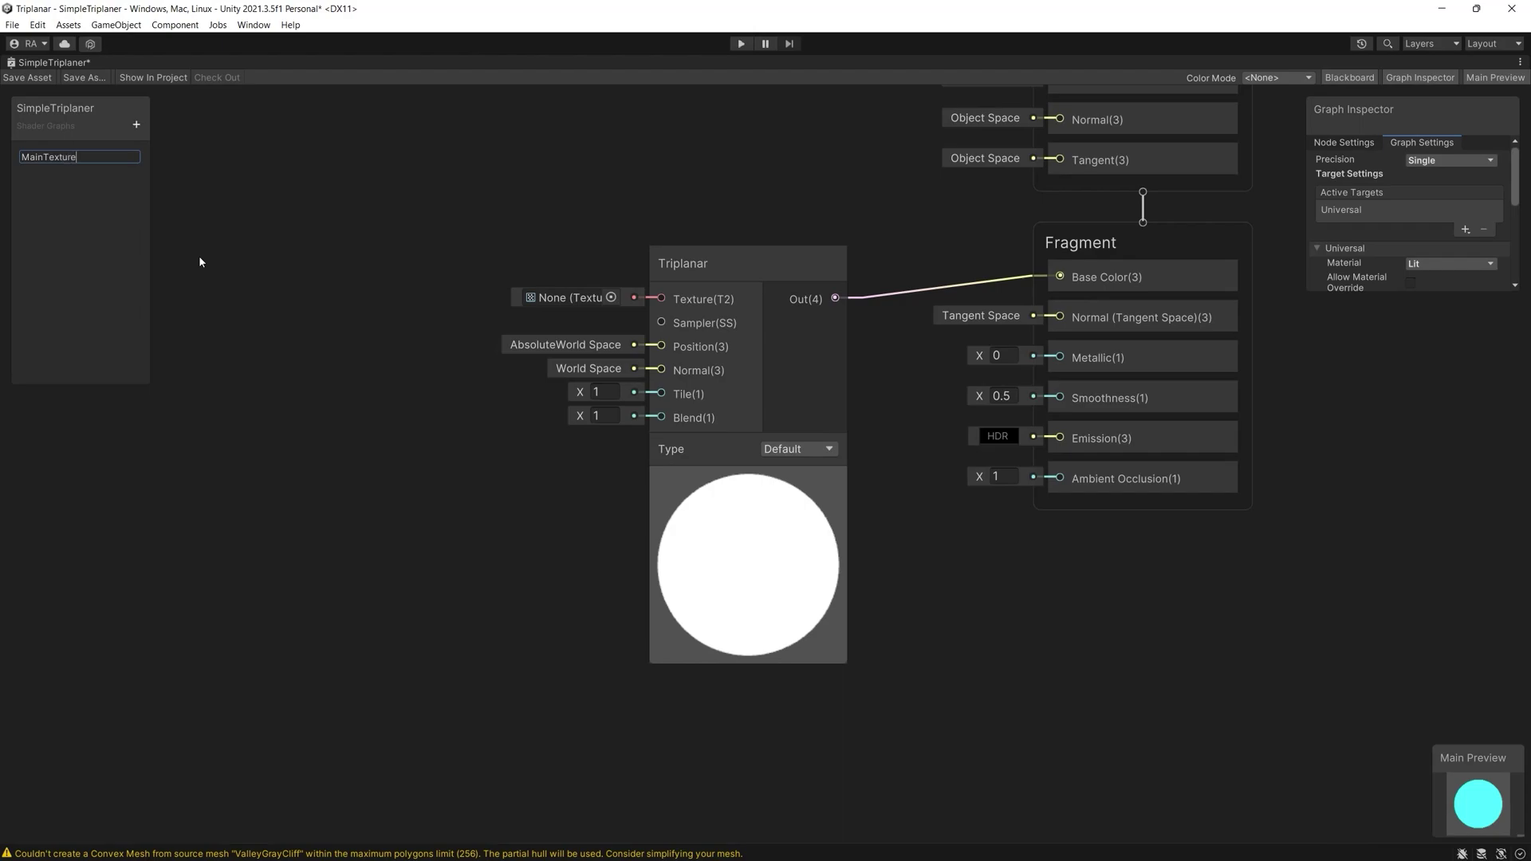
pyautogui.press('Return')
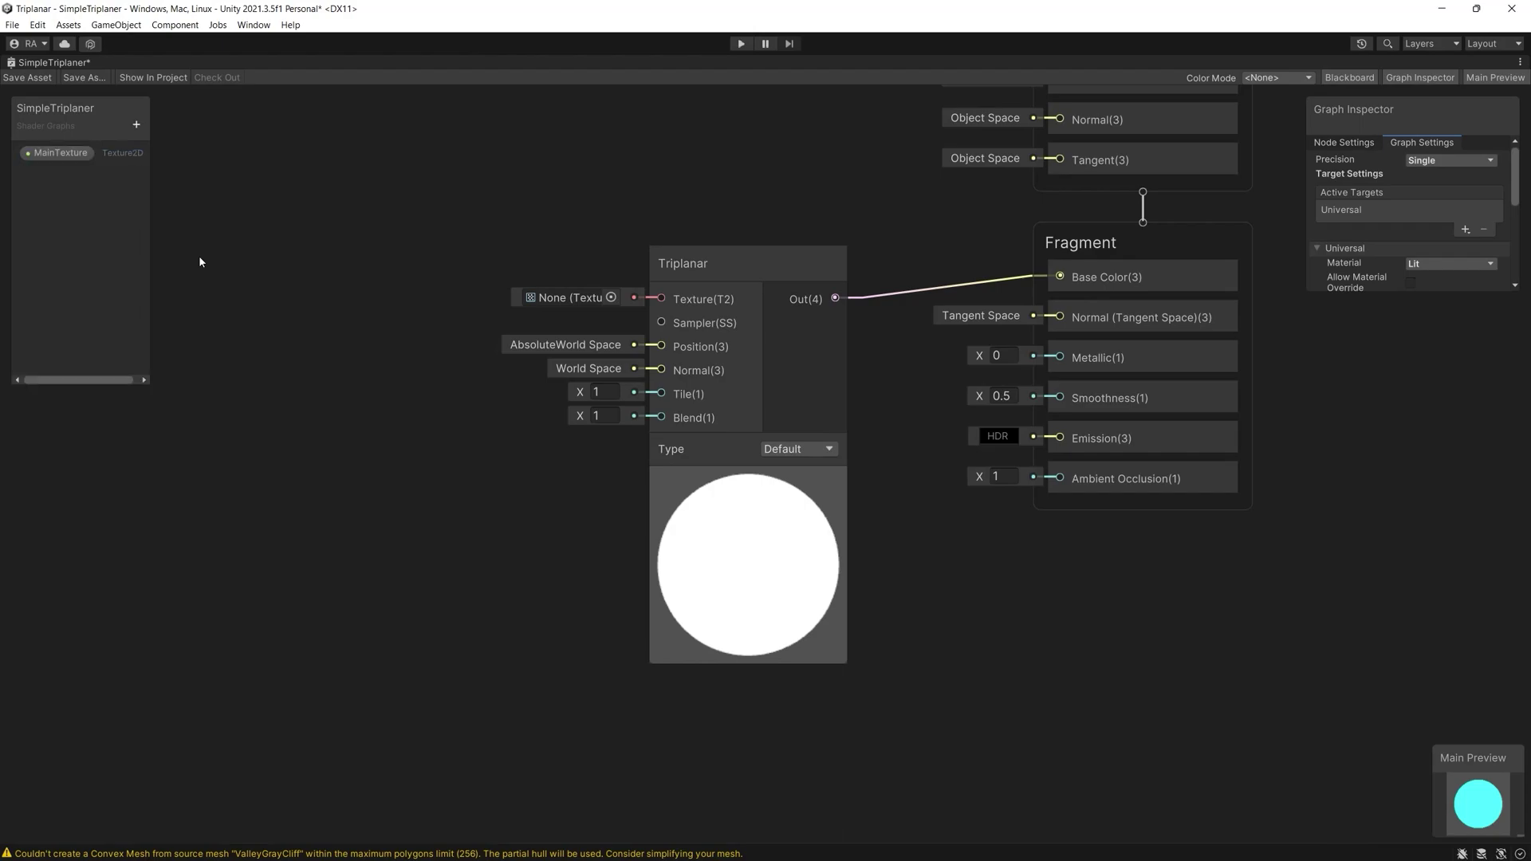
pyautogui.moveTo(59, 152); pyautogui.dragTo(335, 287)
pyautogui.moveTo(441, 285); pyautogui.dragTo(662, 302)
# Add a Float property named Tiling with a default of 1 and connect it to the Triplanar node's Tile input
pyautogui.click(136, 125)
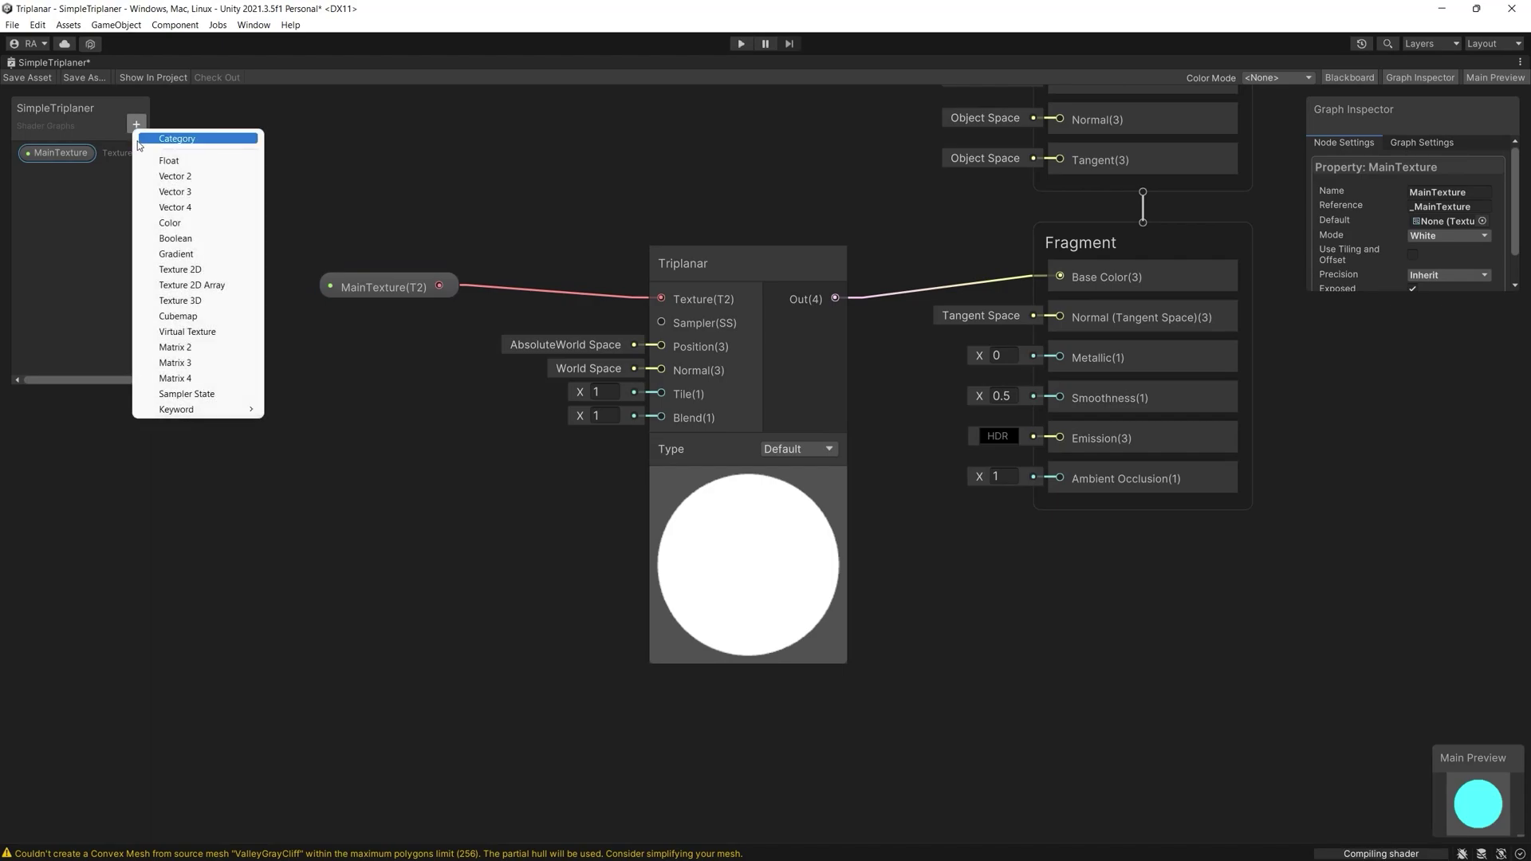
pyautogui.click(179, 169)
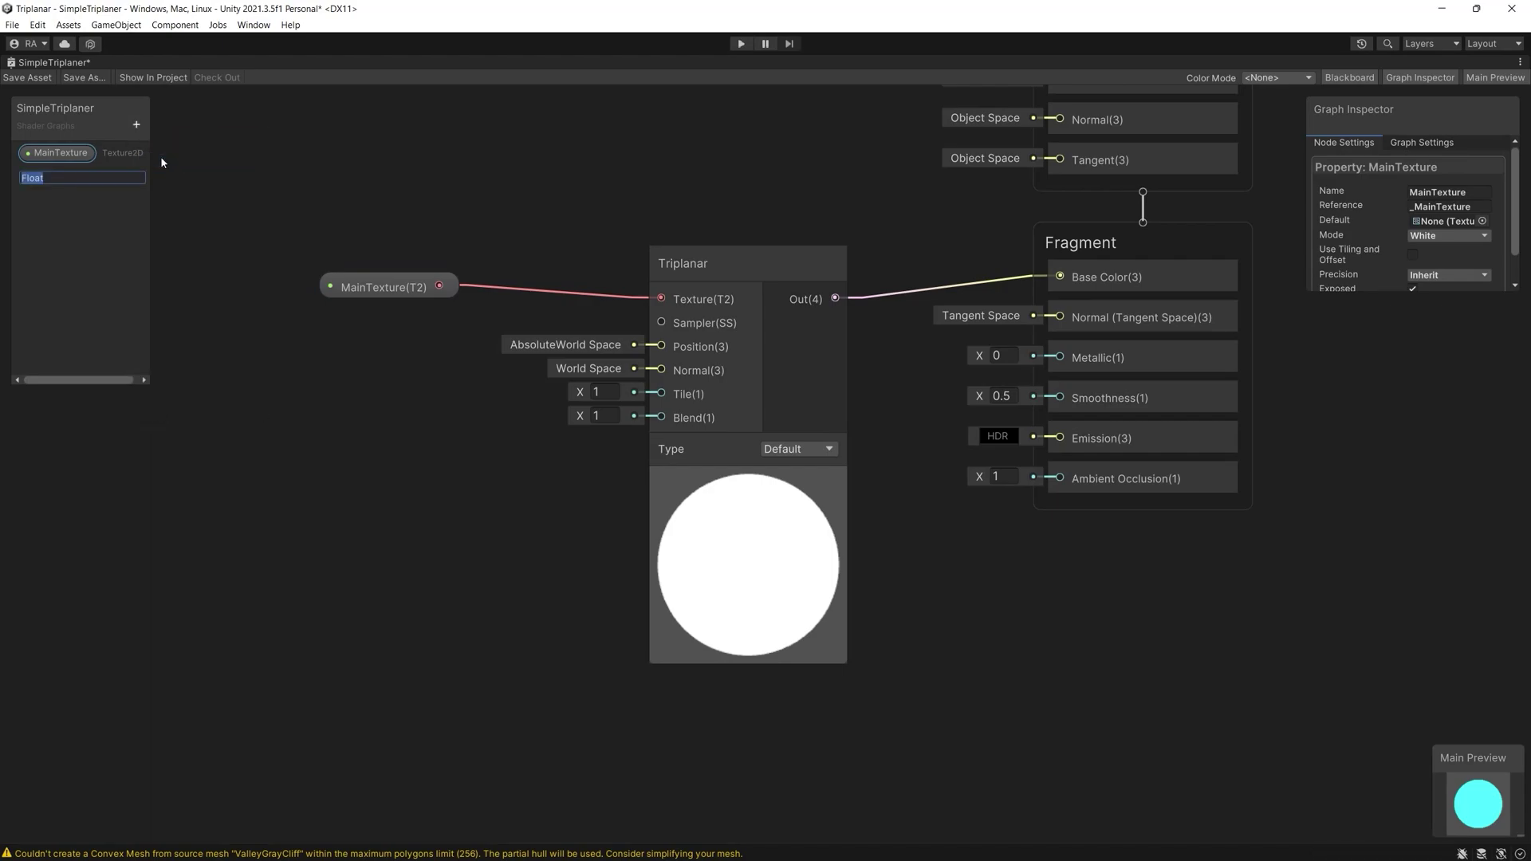
pyautogui.write('Tiling')
pyautogui.press('Return')
pyautogui.moveTo(46, 174); pyautogui.dragTo(490, 388)
pyautogui.moveTo(664, 403); pyautogui.dragTo(663, 395)
pyautogui.click(1440, 221)
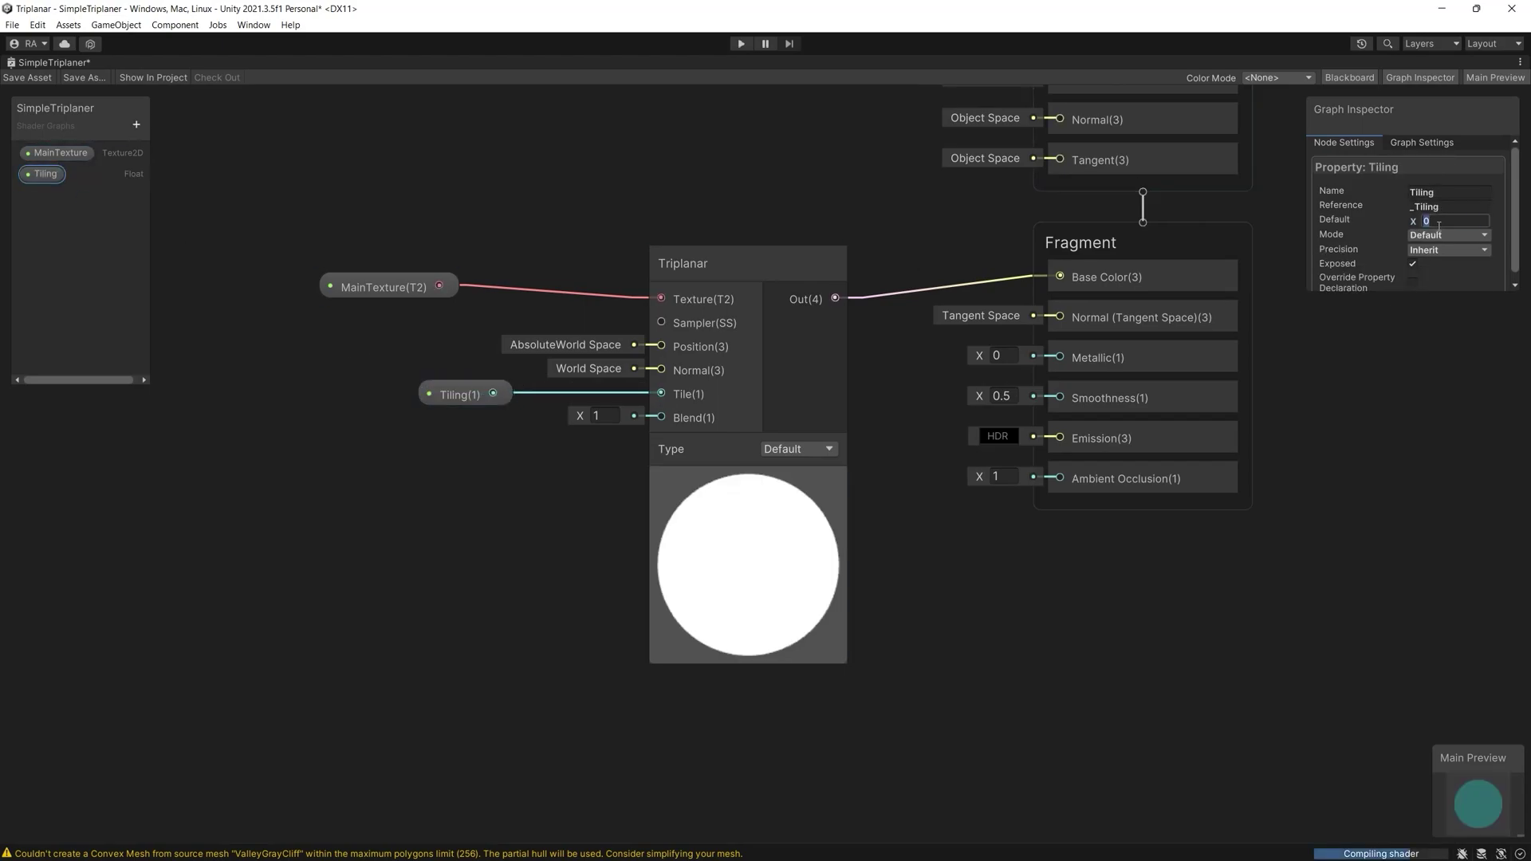
pyautogui.write('1')
pyautogui.click(1113, 569)
# Add a Float property named Blend, connect it to the Triplanar node's Blend input, and save the graph
pyautogui.click(136, 125)
pyautogui.click(180, 159)
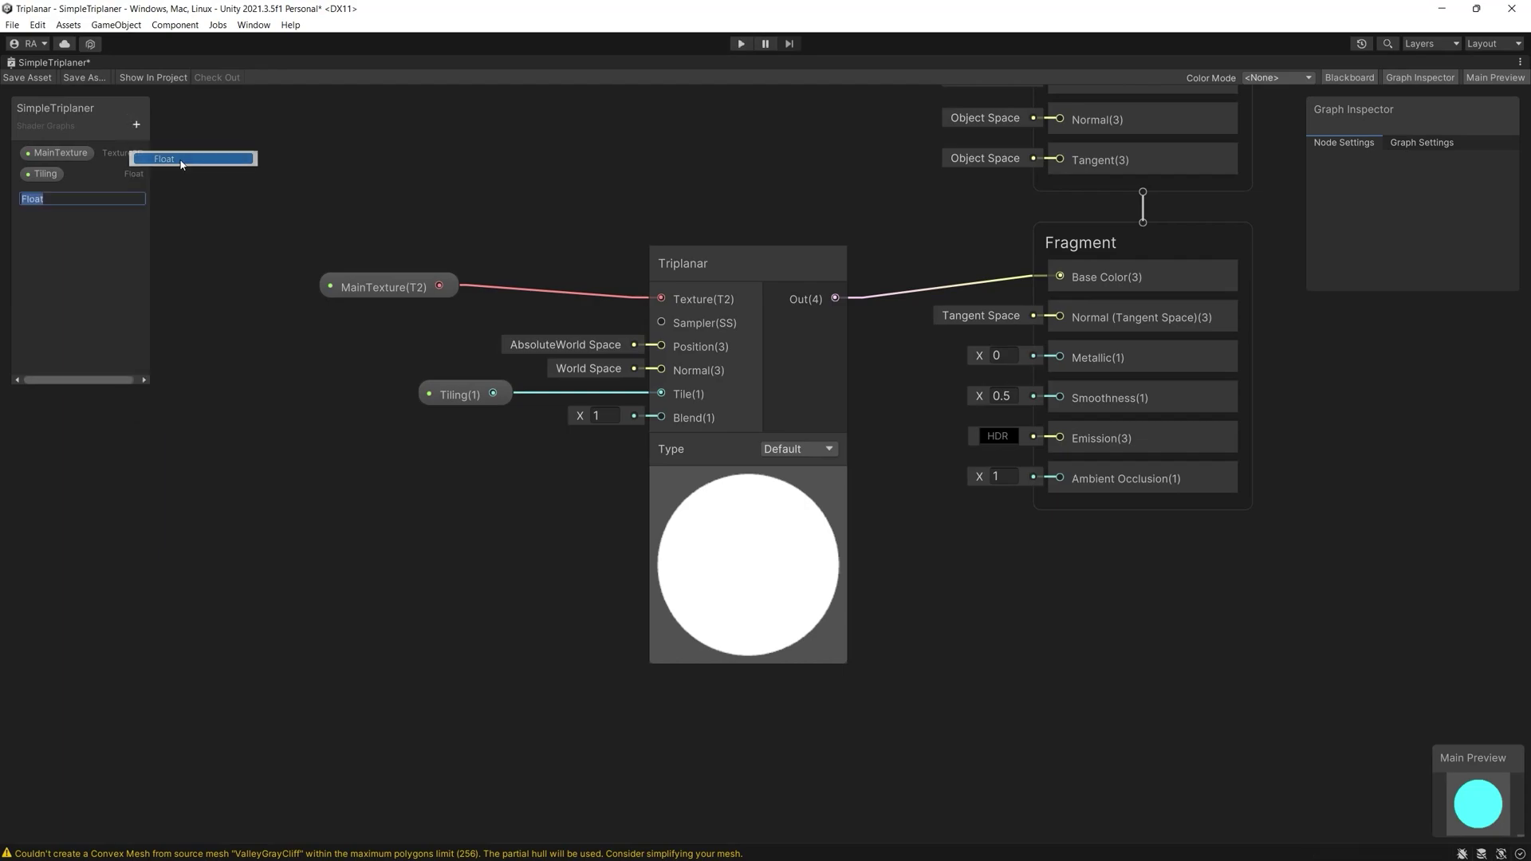
pyautogui.write('Blk')
pyautogui.press('BackSpace')
pyautogui.write('end')
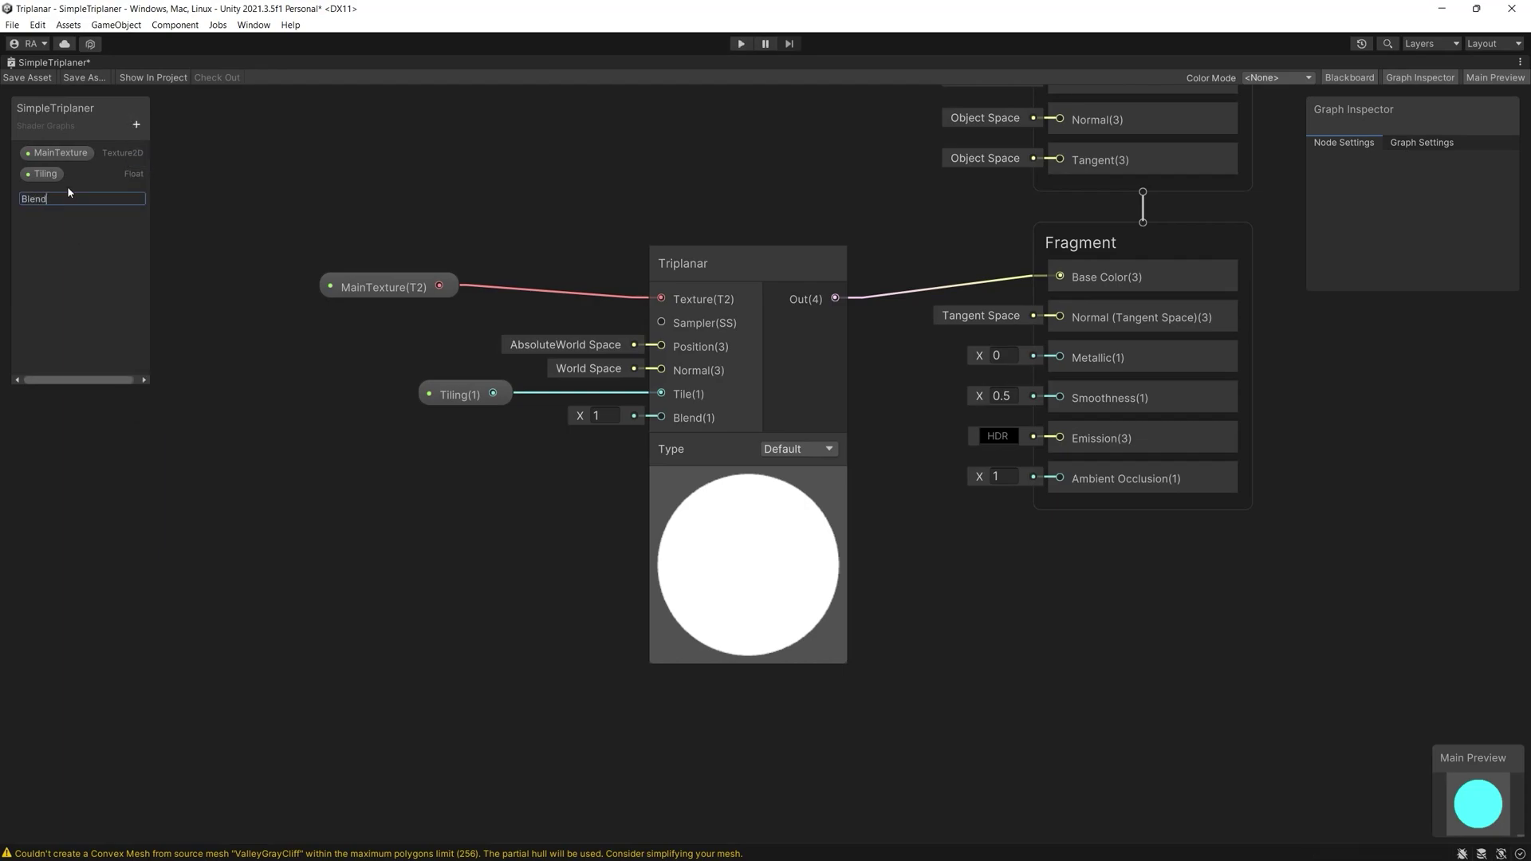
pyautogui.press('Return')
pyautogui.moveTo(56, 198); pyautogui.dragTo(537, 460)
pyautogui.moveTo(647, 425); pyautogui.dragTo(661, 433)
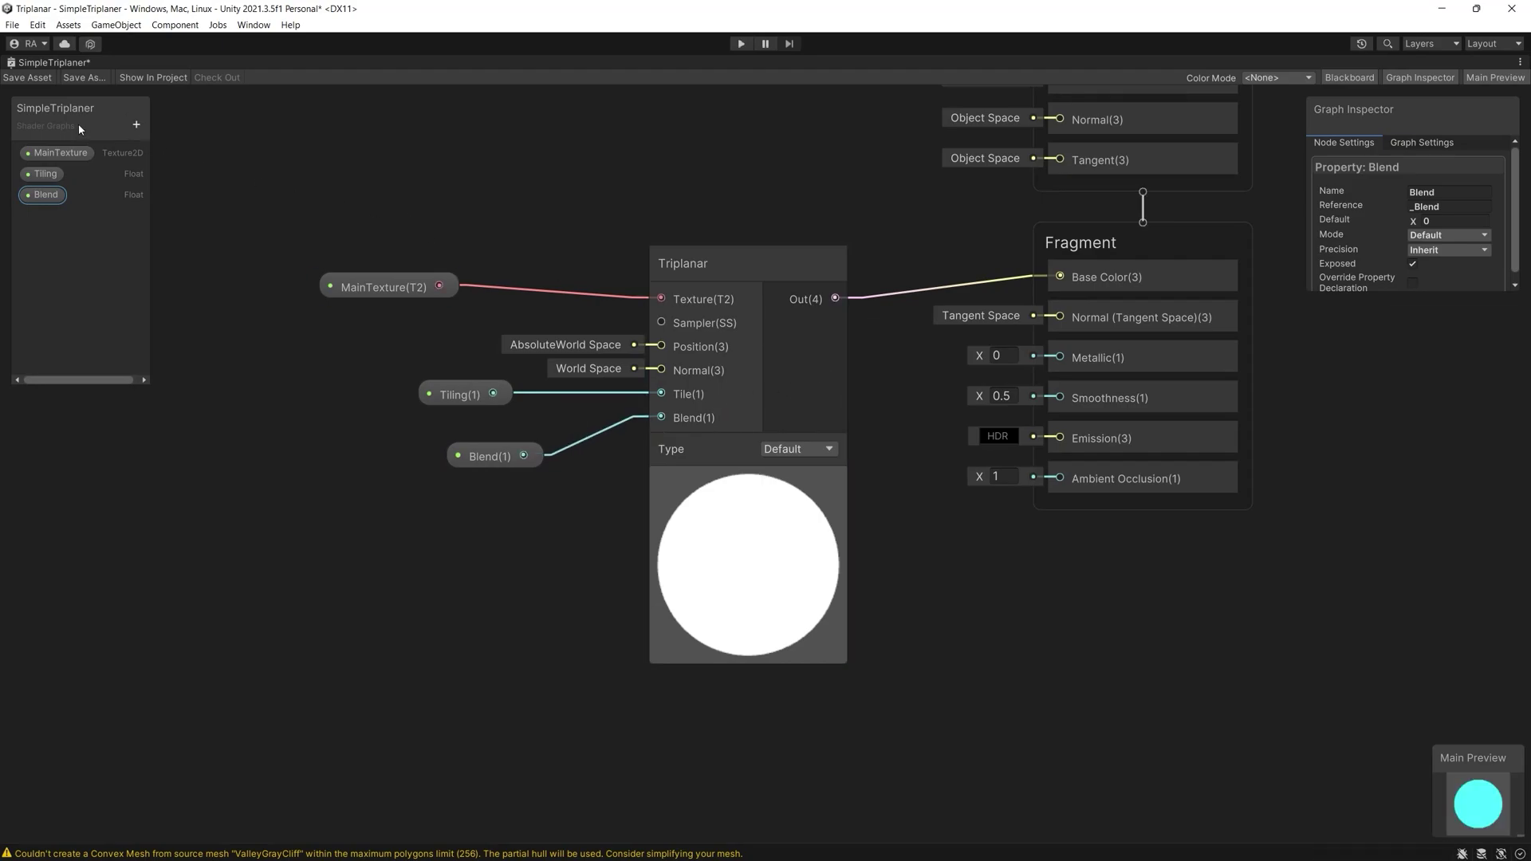
# Return to the Scene view from the maximized graph and create a material named SimpleTriplaner in the Scenes folder
pyautogui.doubleClick(23, 65)
pyautogui.click(300, 63)
pyautogui.click(265, 62)
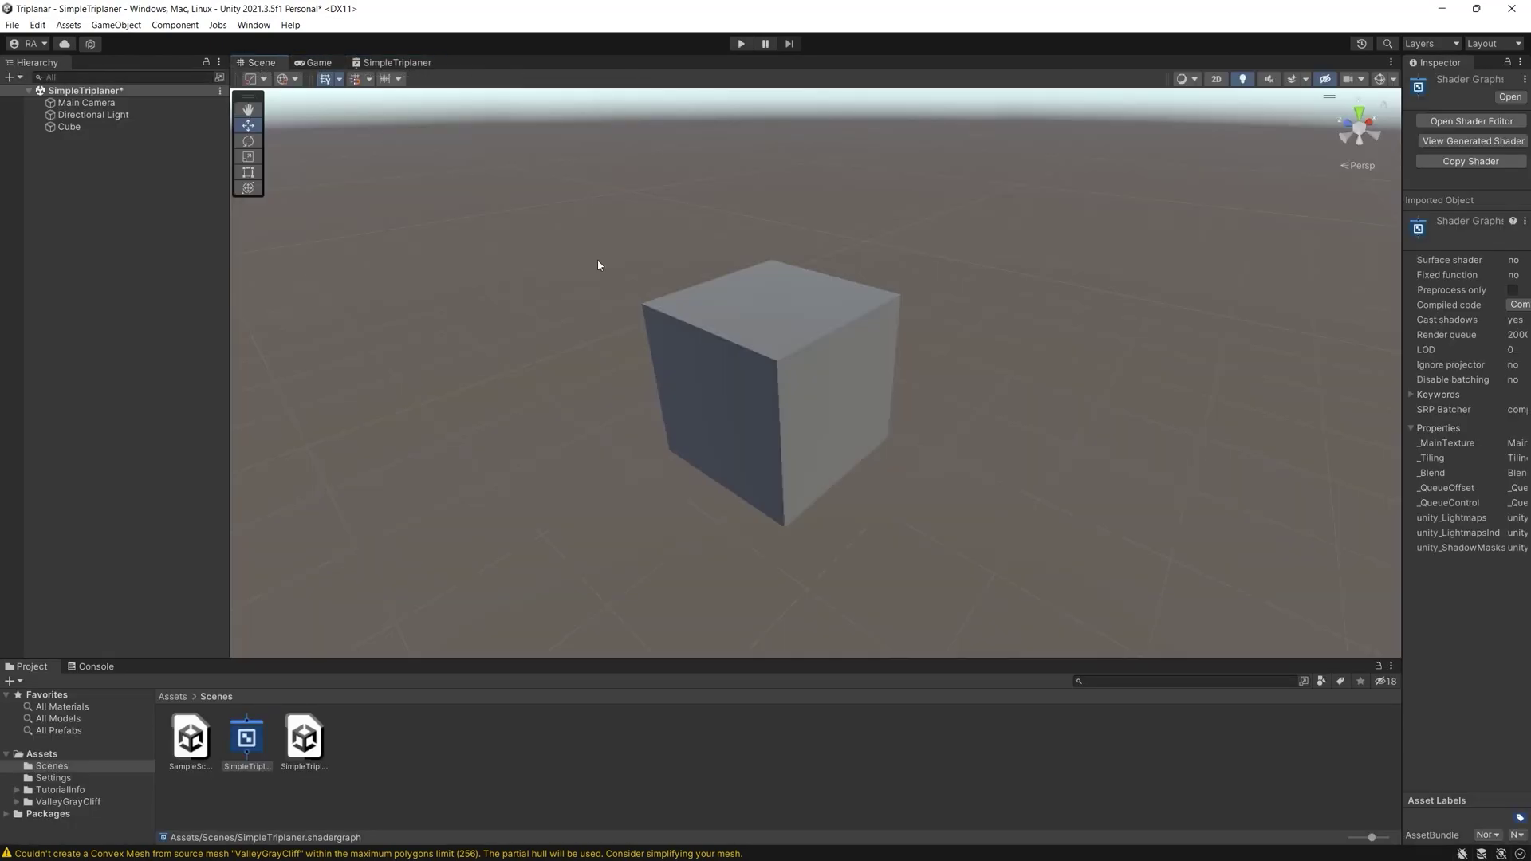
pyautogui.rightClick(403, 742)
pyautogui.moveTo(494, 351)
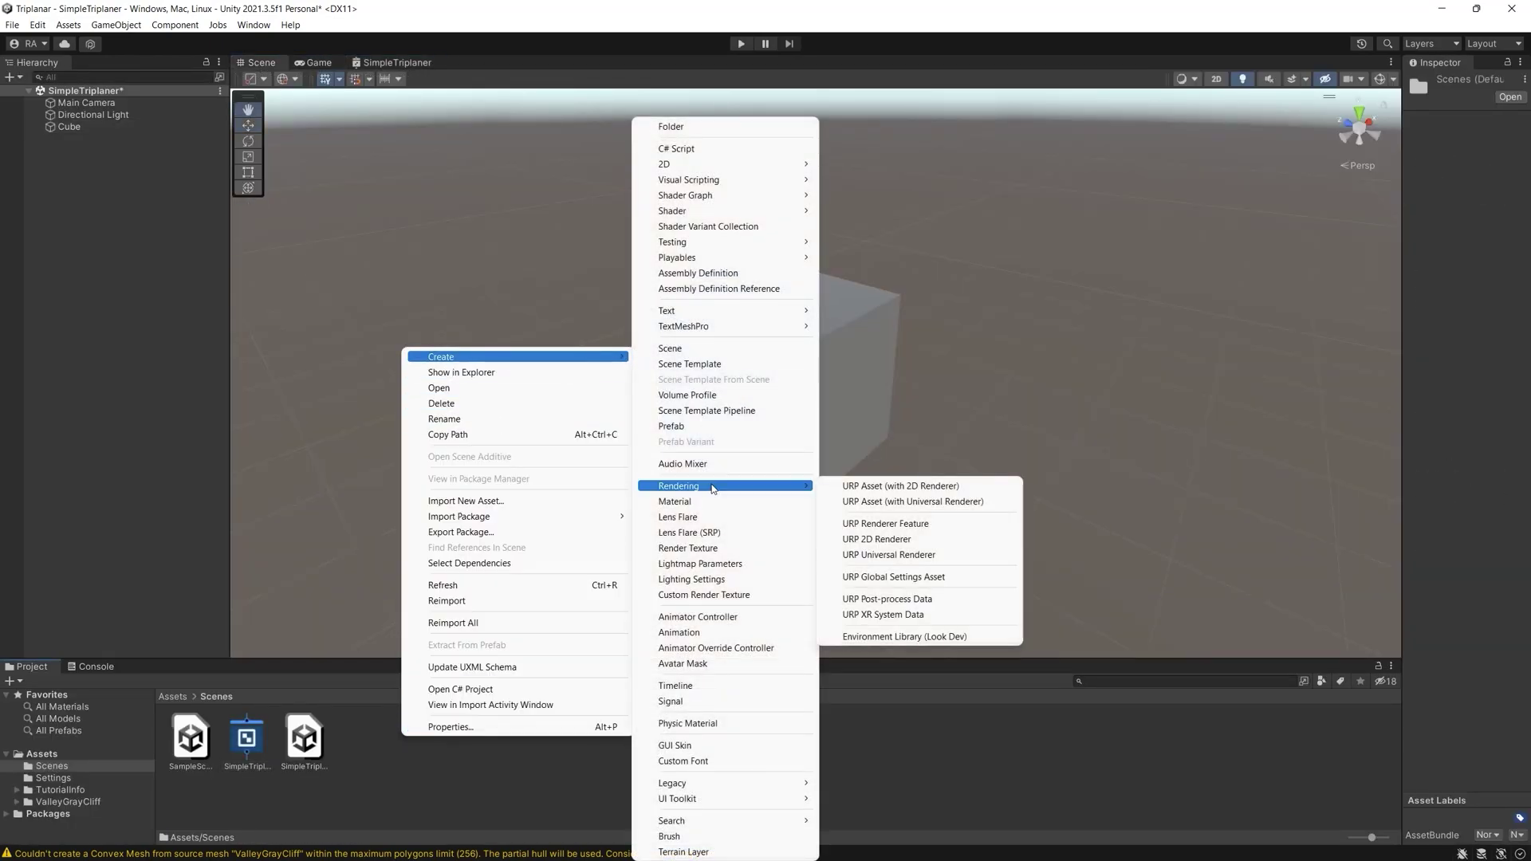
pyautogui.click(703, 500)
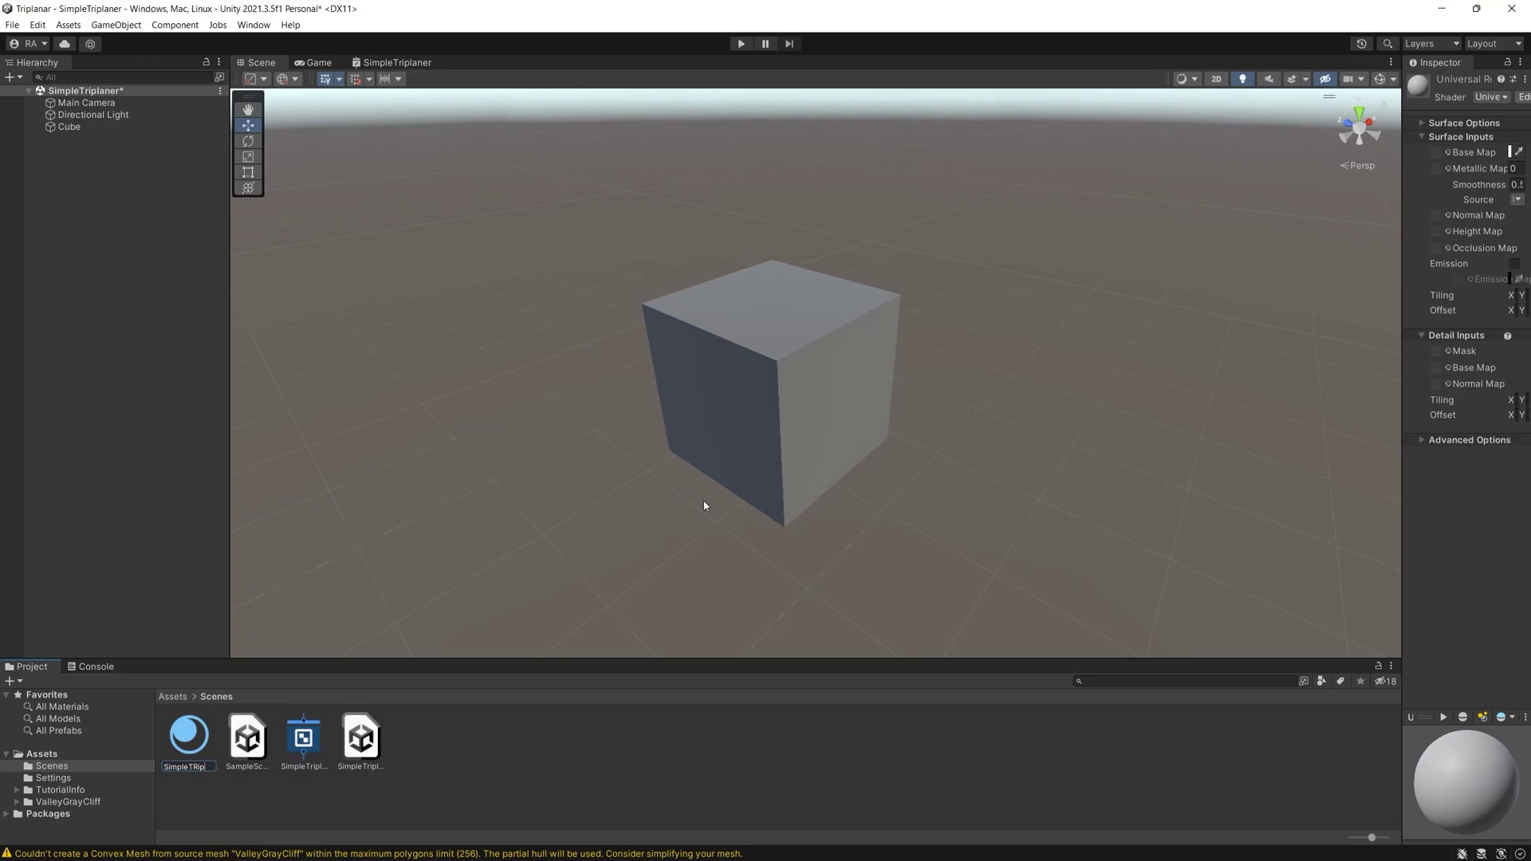
pyautogui.press('Return')
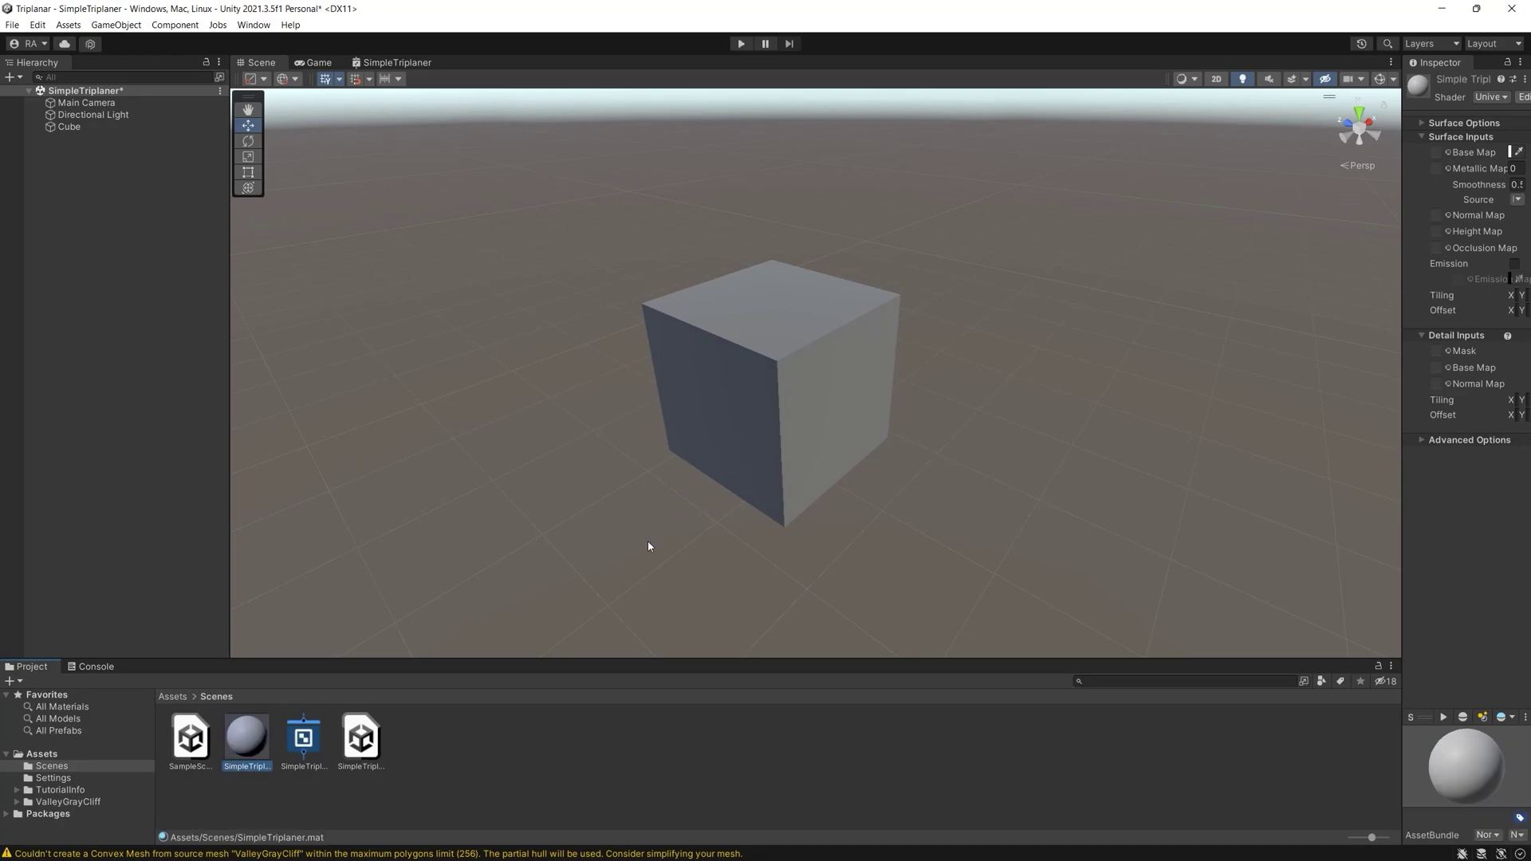
pyautogui.click(446, 768)
# Apply the SimpleTriplaner material to the cube, widen the Inspector, and assign the SimpleTriplaner shader to the material
pyautogui.moveTo(256, 770); pyautogui.dragTo(734, 417)
pyautogui.click(823, 378)
pyautogui.moveTo(1402, 550); pyautogui.dragTo(1132, 537)
pyautogui.moveTo(270, 754); pyautogui.dragTo(267, 750)
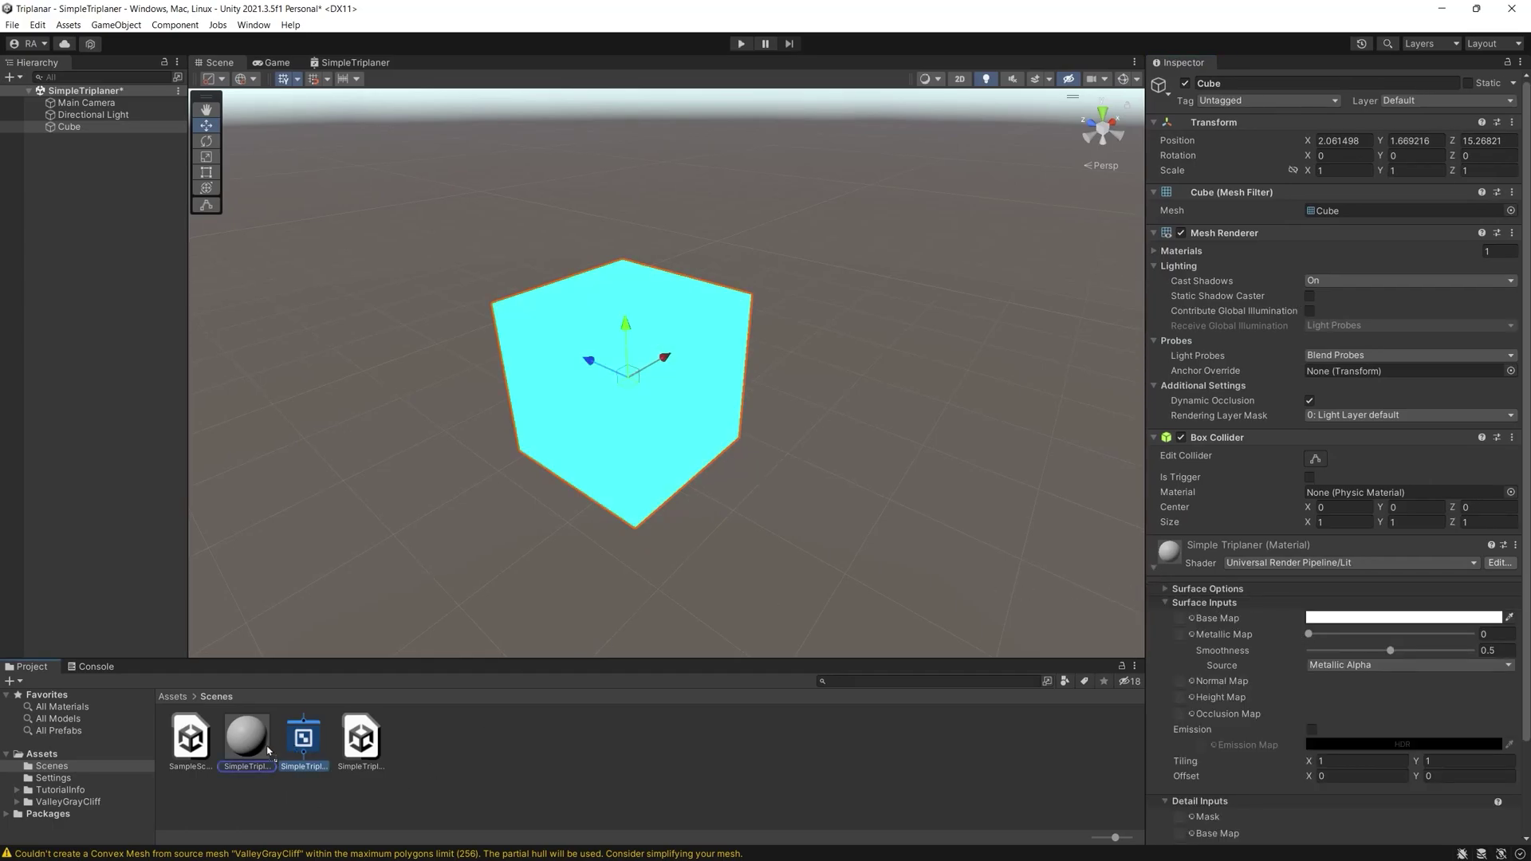
# Set the cube material's MainTexture to Default-Checker-Gray and its Blend to 1
pyautogui.click(1509, 663)
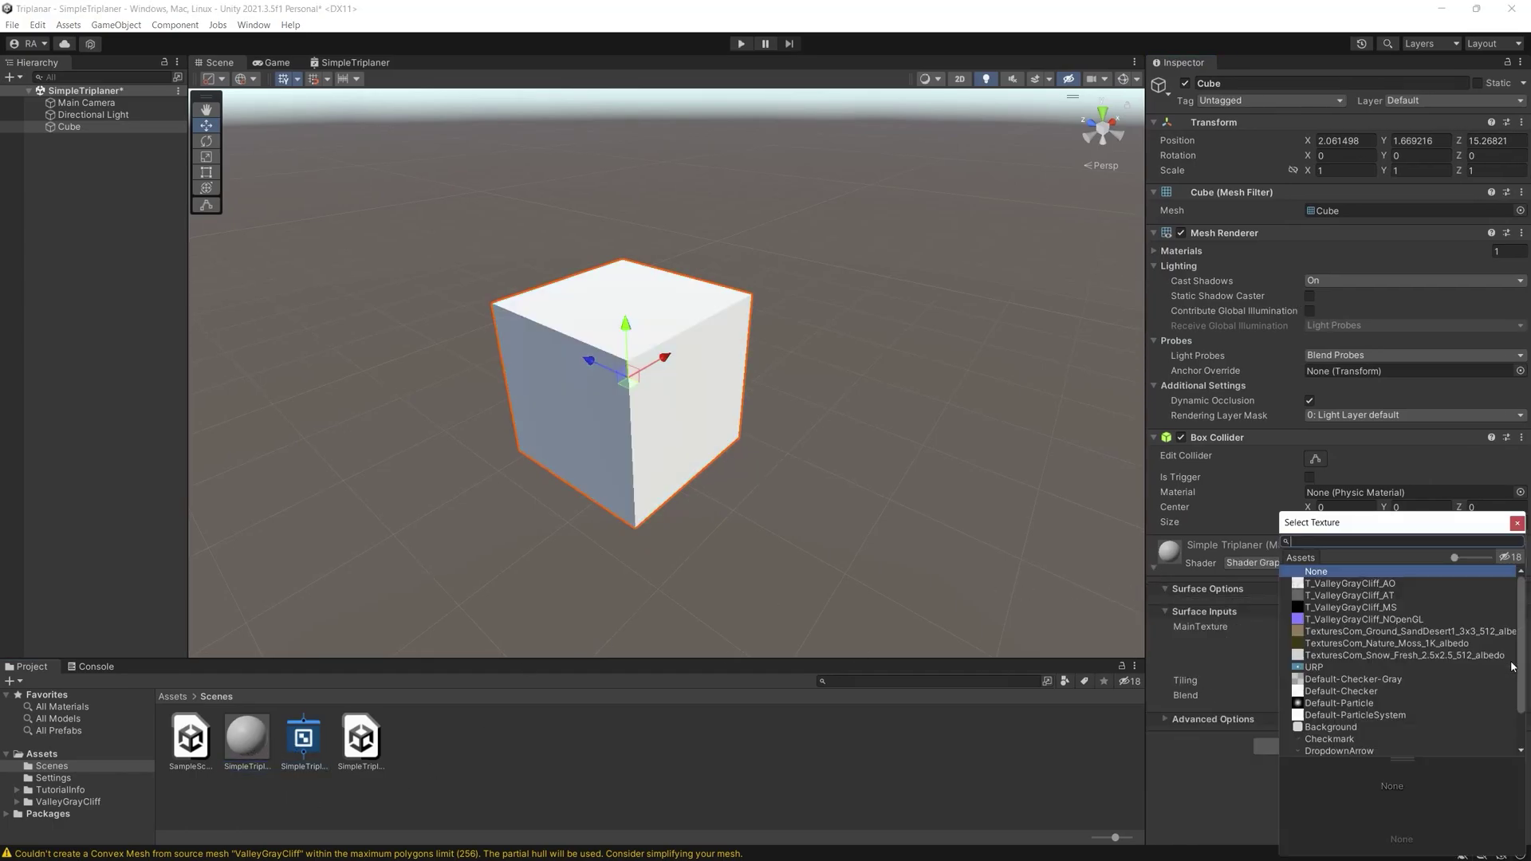
pyautogui.click(1353, 679)
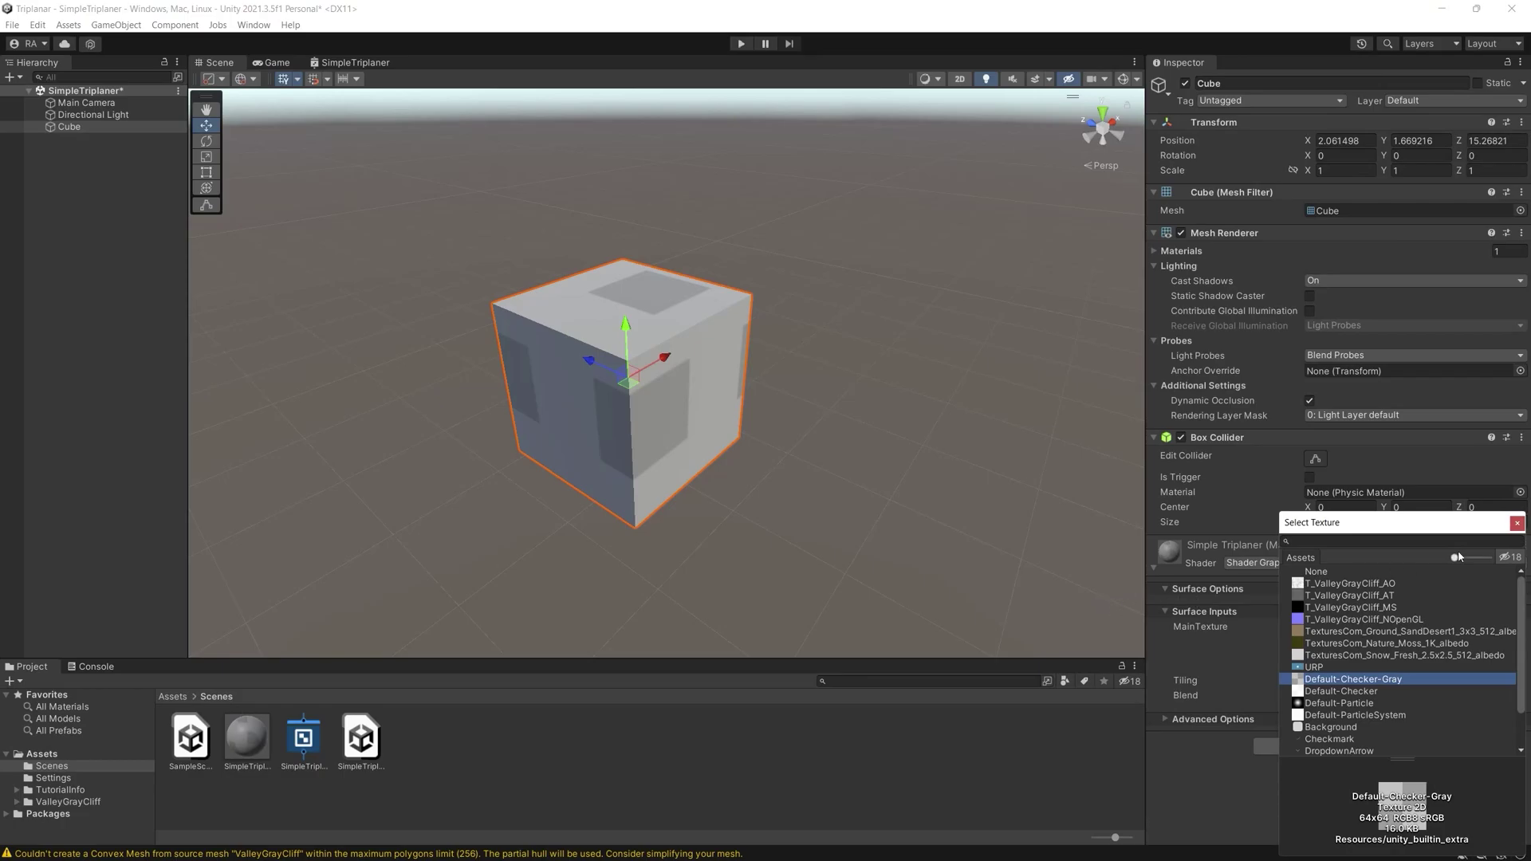
pyautogui.click(1514, 523)
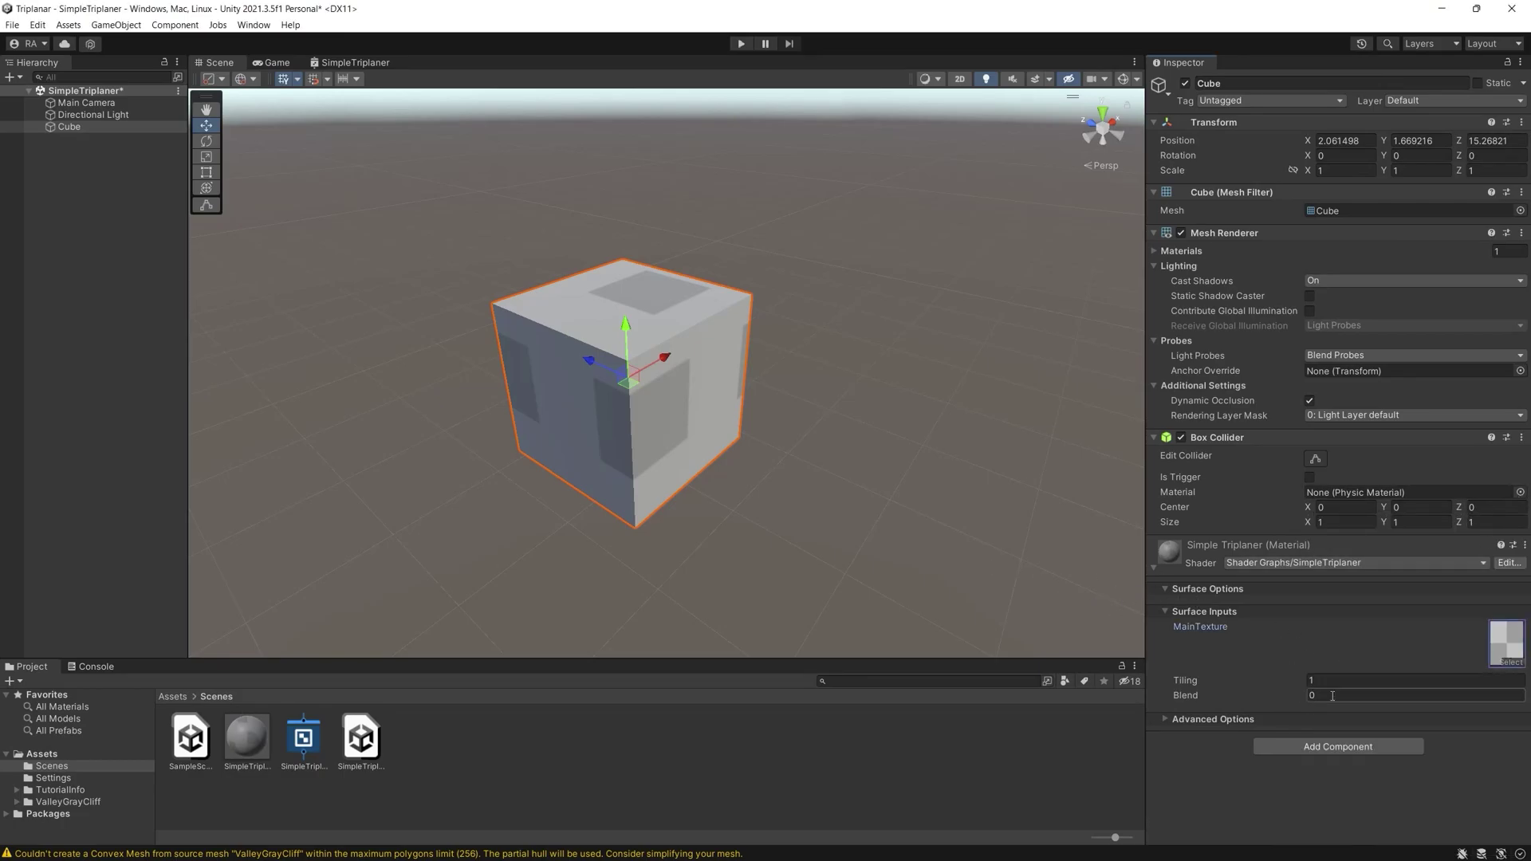
pyautogui.write('1')
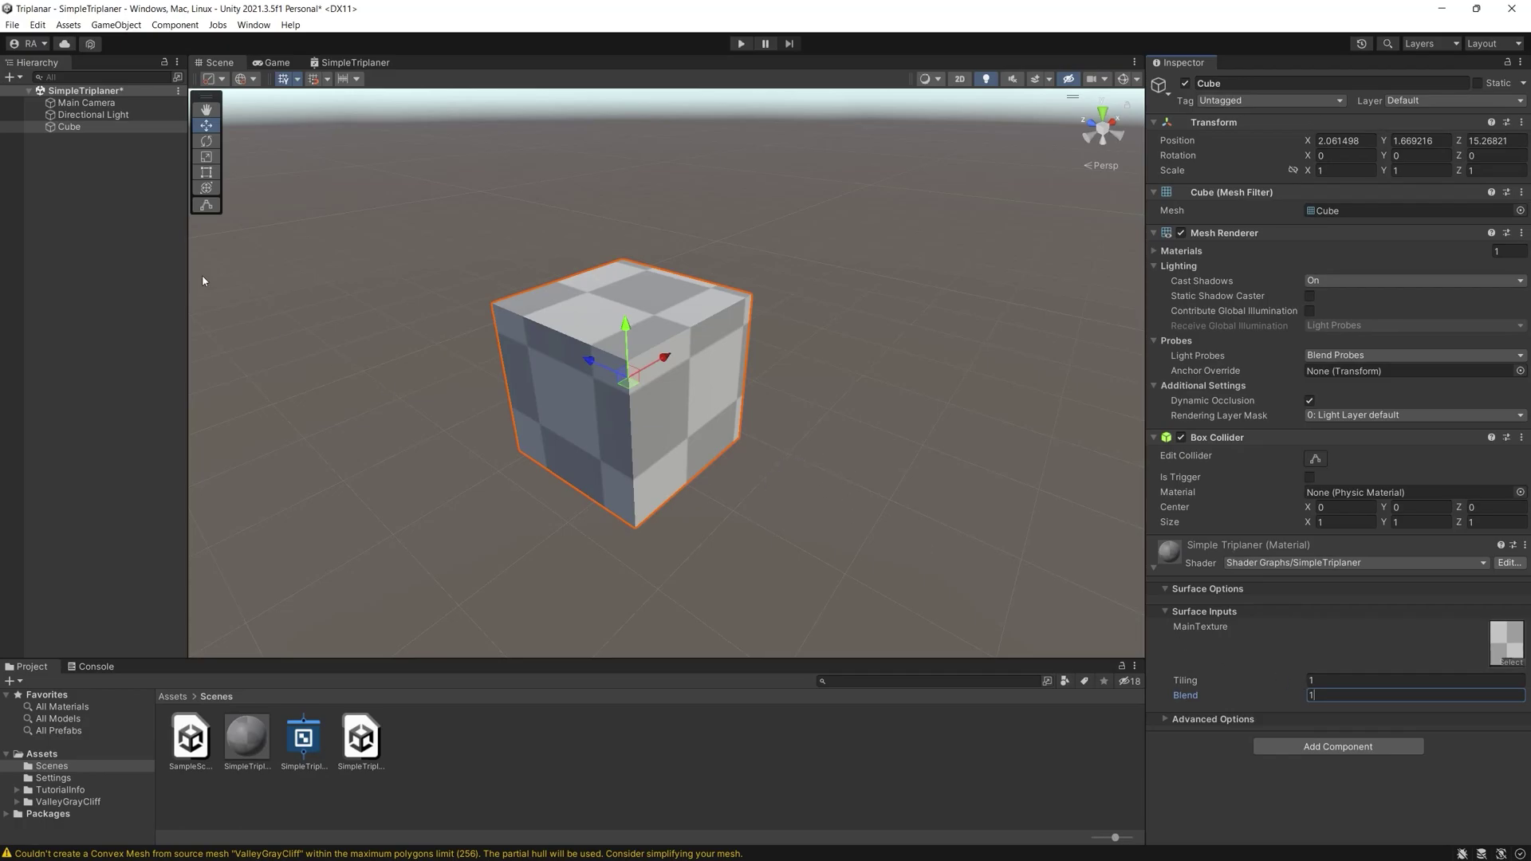
# Add a second cube to the scene and move it along the Z axis, clear of the first cube
pyautogui.rightClick(130, 198)
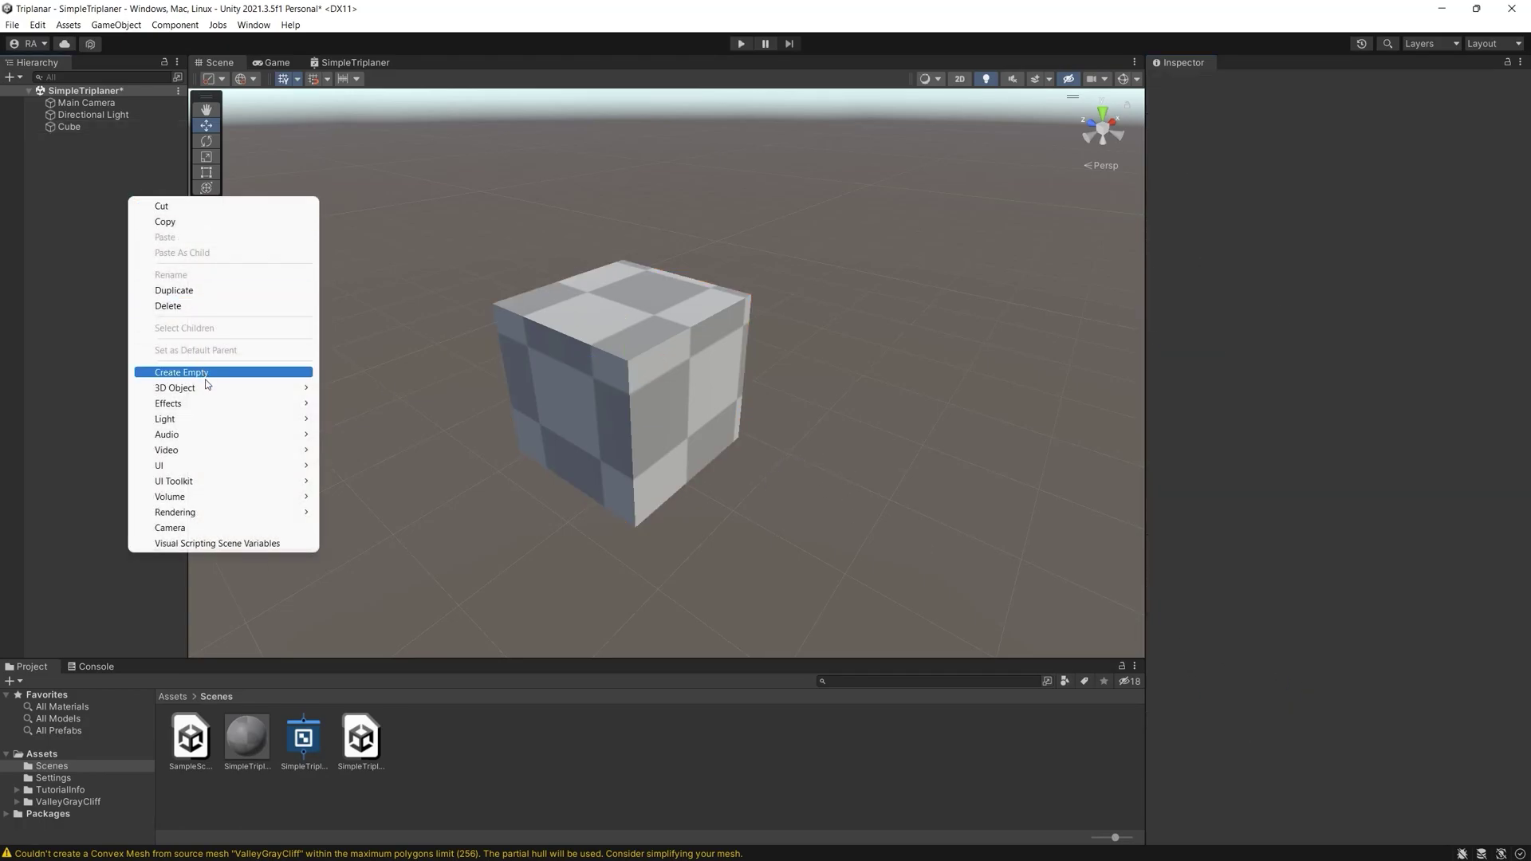
pyautogui.moveTo(197, 393)
pyautogui.click(364, 391)
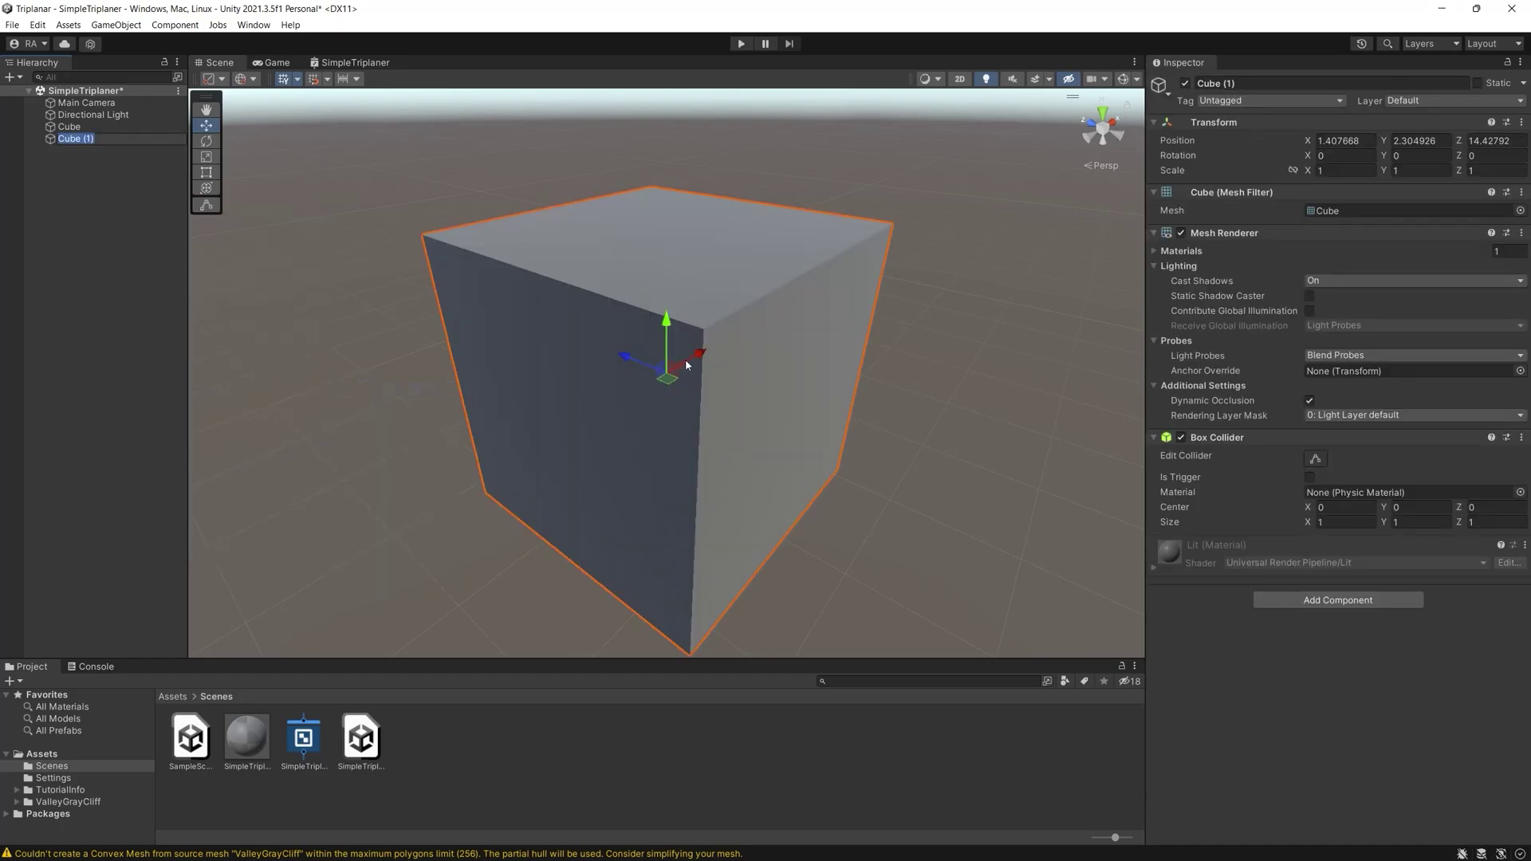
pyautogui.moveTo(622, 360); pyautogui.dragTo(345, 283)
pyautogui.moveTo(454, 274); pyautogui.dragTo(780, 298, button='middle')
# Create a new default Lit material, apply it to the second cube, and set its Base Map to Default-Checker-Gray
pyautogui.rightClick(443, 744)
pyautogui.moveTo(510, 369)
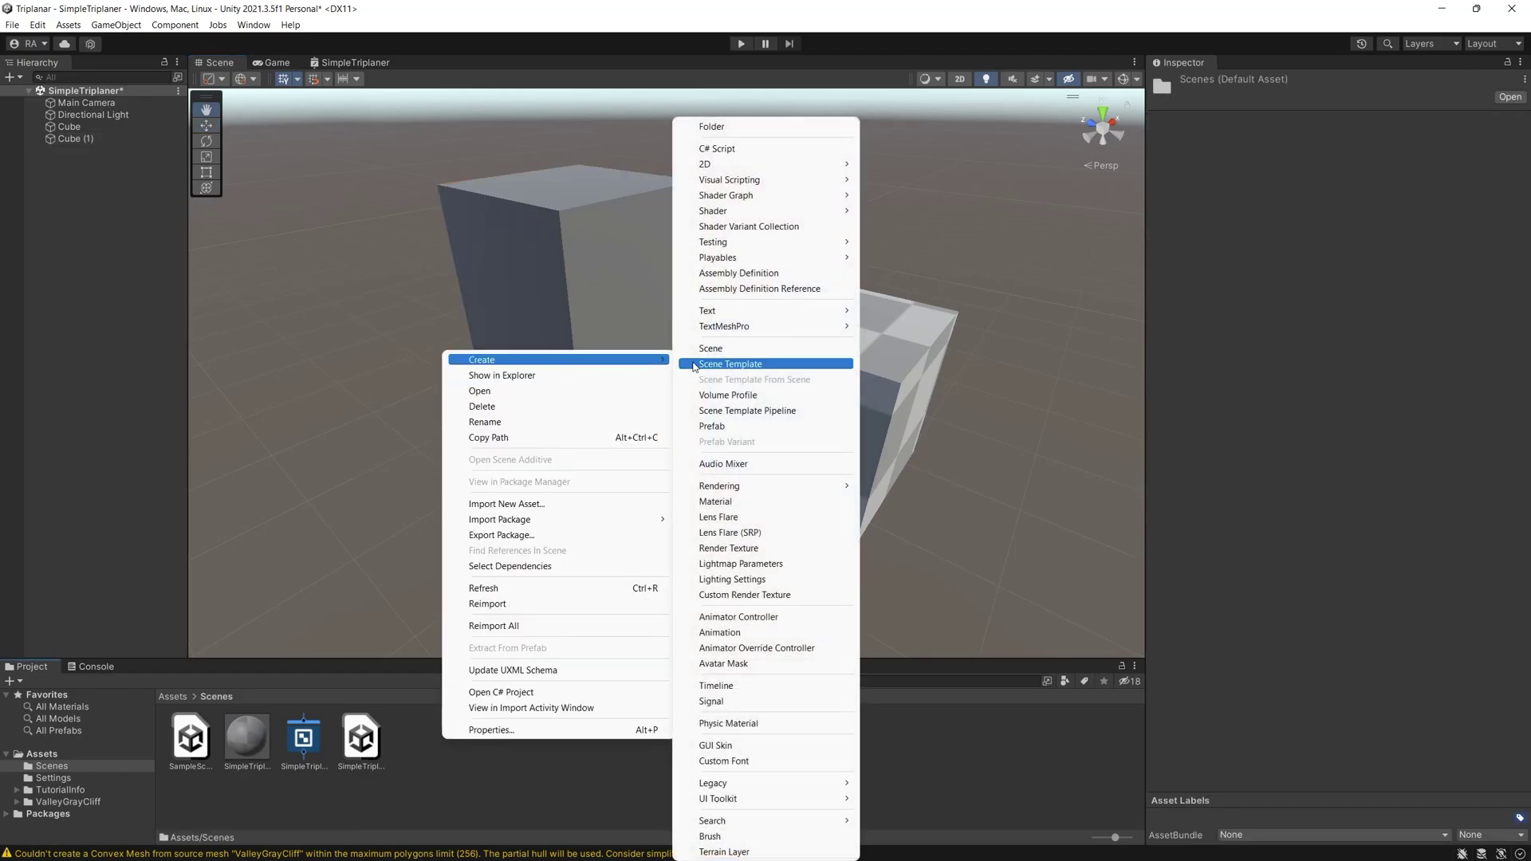
pyautogui.click(765, 501)
pyautogui.click(201, 750)
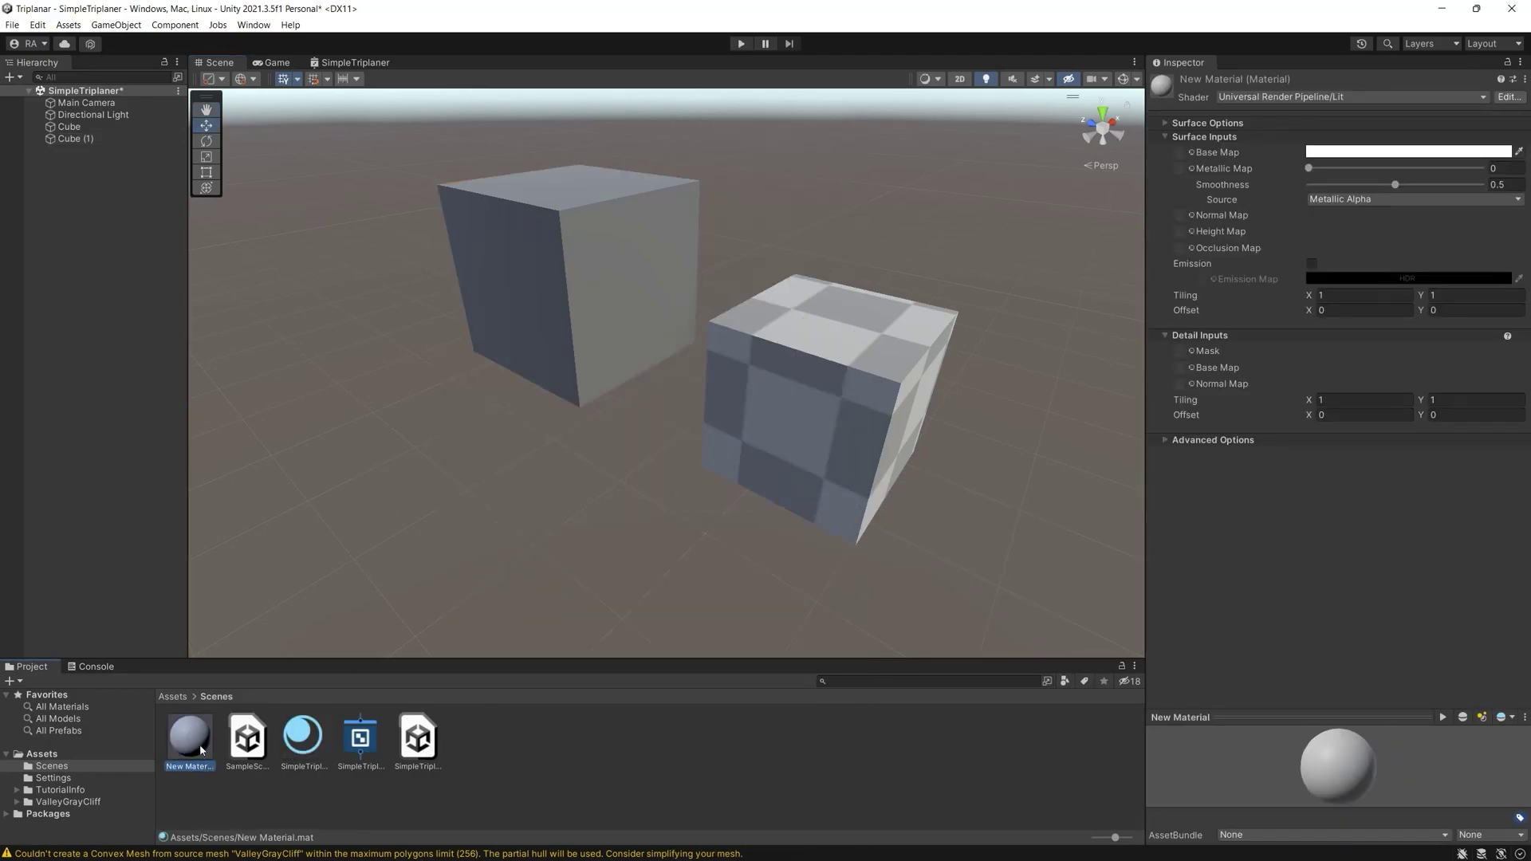
pyautogui.moveTo(201, 749); pyautogui.dragTo(582, 280)
pyautogui.click(628, 257)
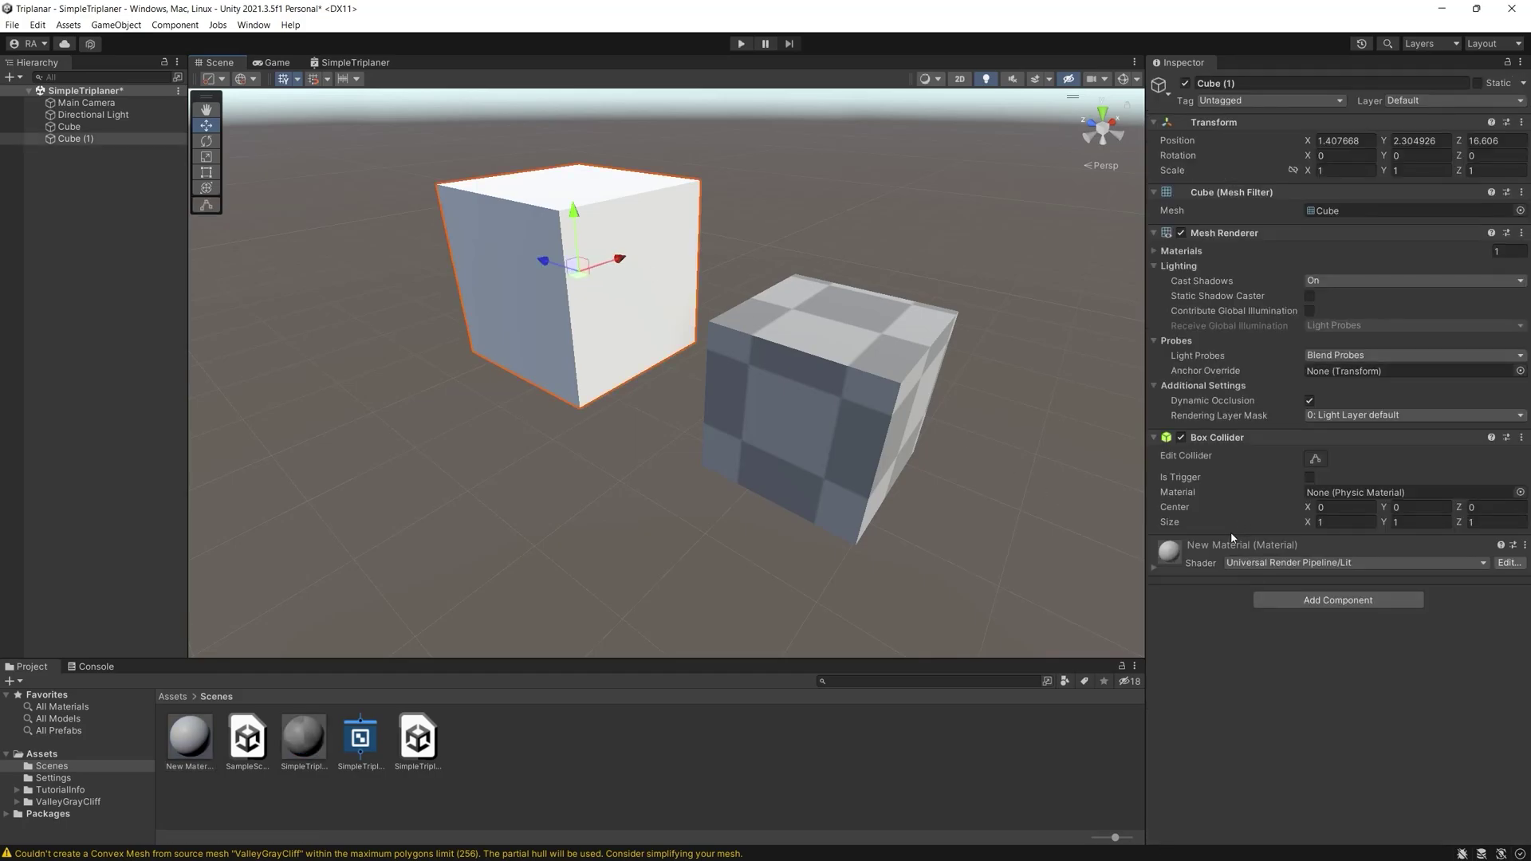
pyautogui.click(1156, 568)
pyautogui.click(1192, 619)
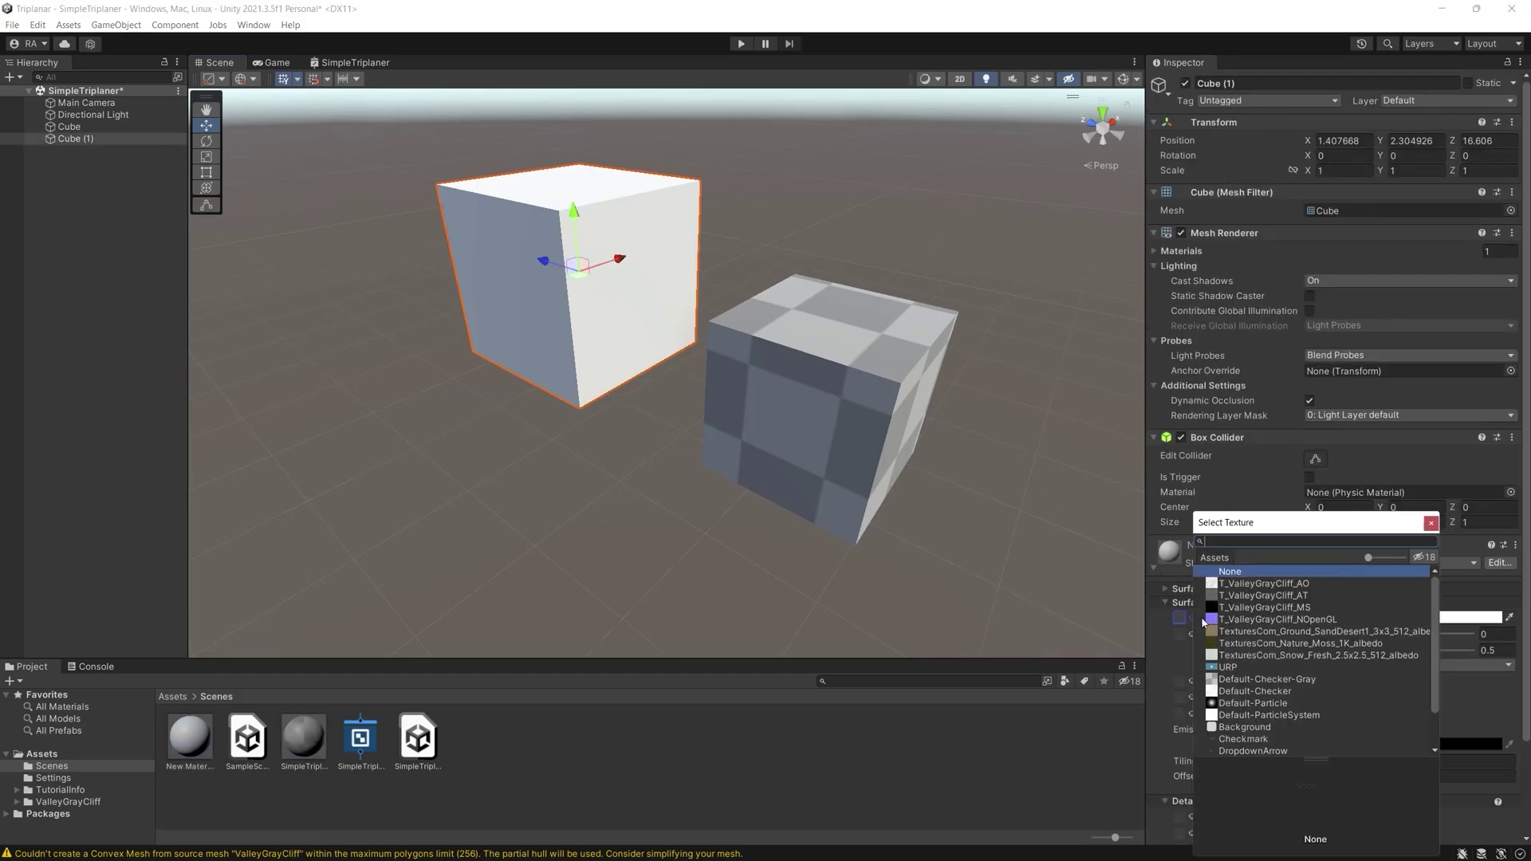
pyautogui.doubleClick(1247, 678)
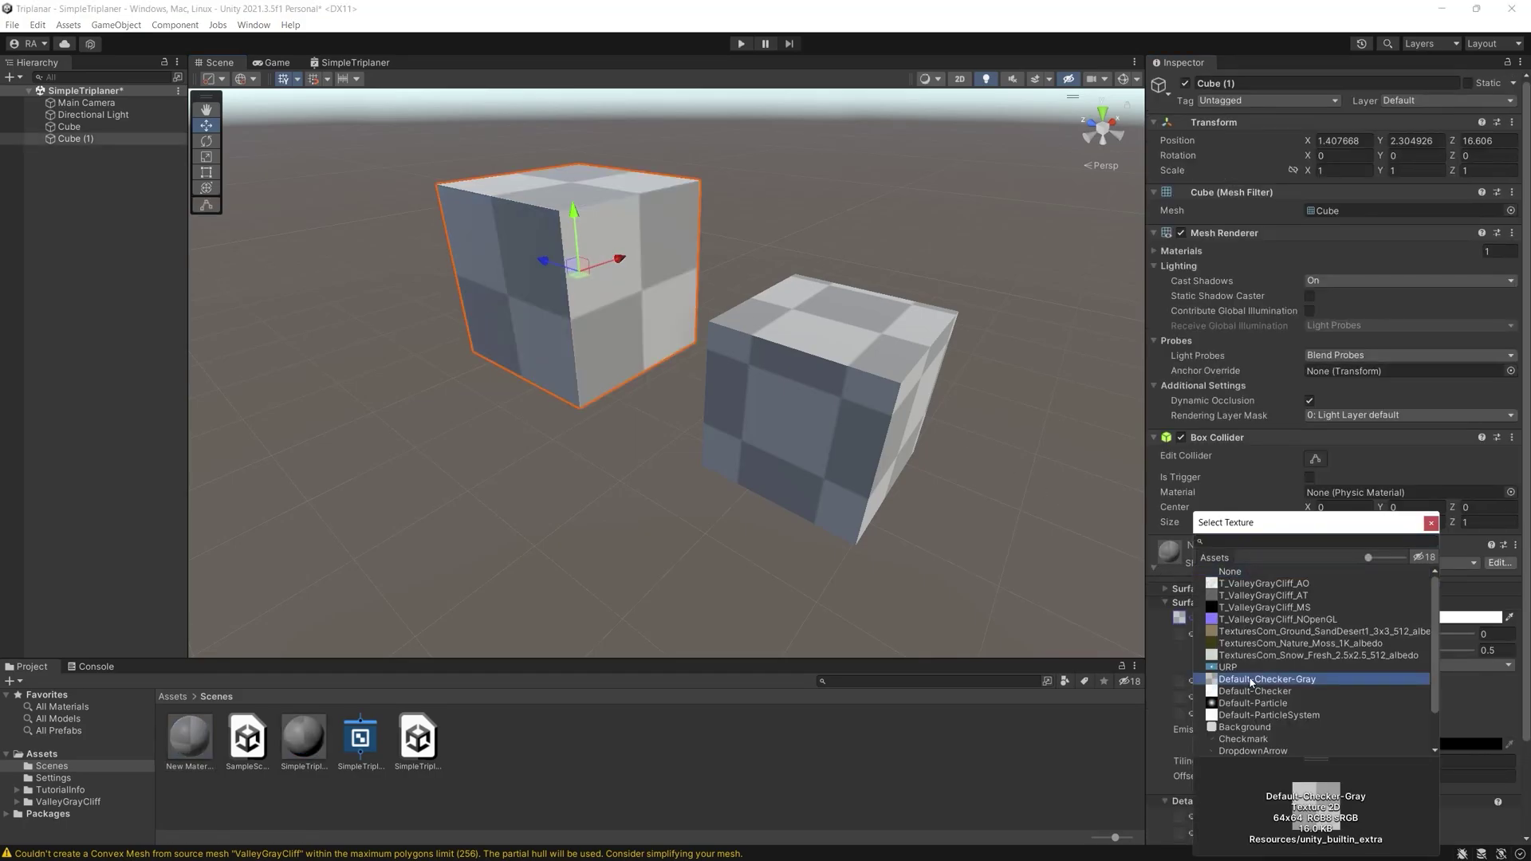
# Stretch the second cube to about 2.13 on X and 1.33 on Z, and reset both scale values to 1
pyautogui.moveTo(728, 396); pyautogui.dragTo(931, 472, button='middle')
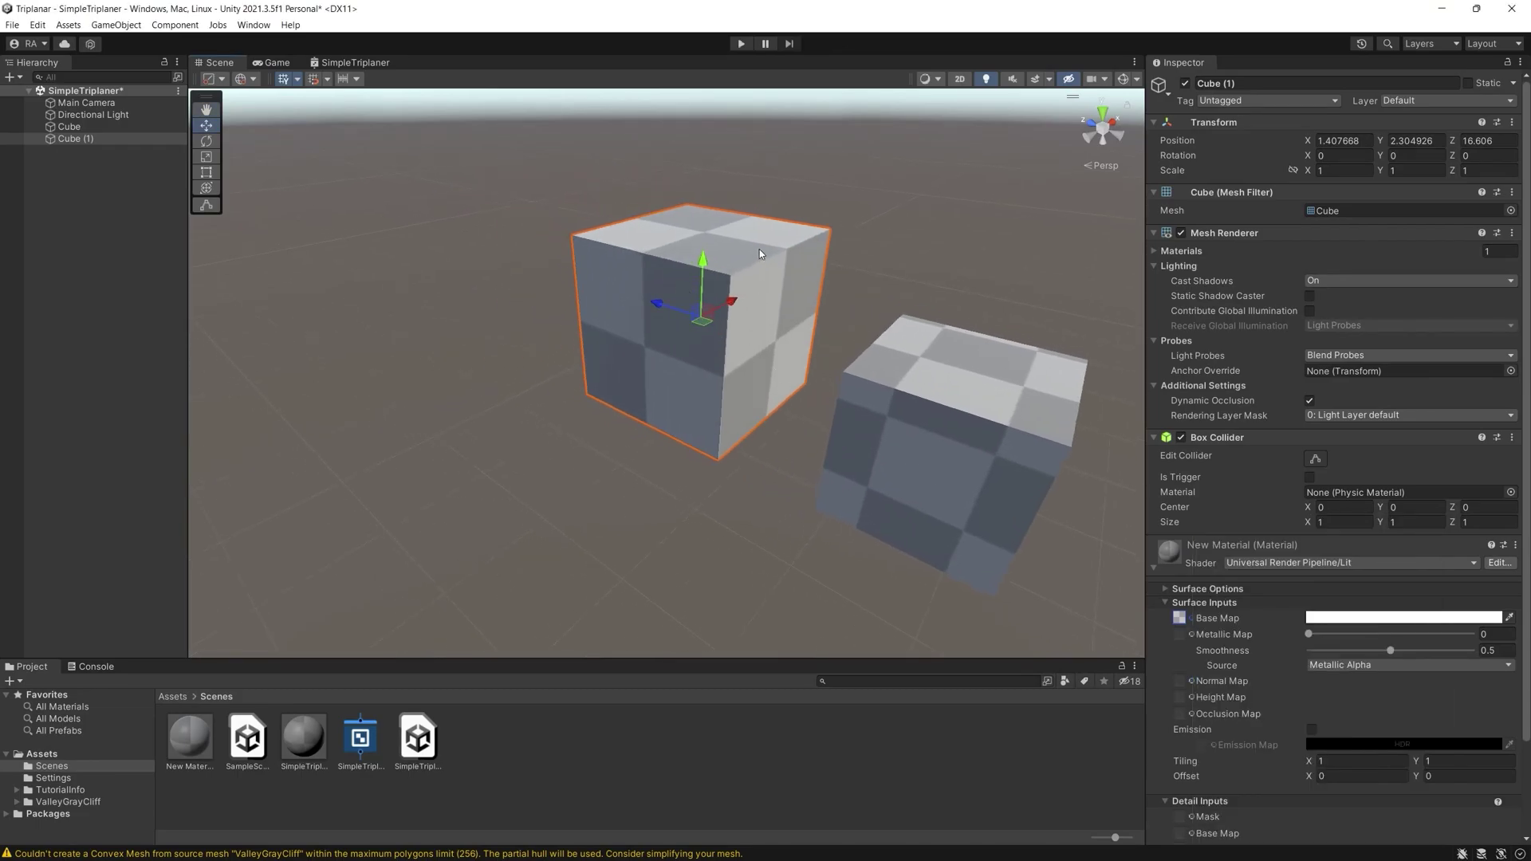
pyautogui.press('r')
pyautogui.moveTo(735, 303); pyautogui.dragTo(532, 258)
pyautogui.moveTo(619, 245); pyautogui.dragTo(550, 343, button='middle')
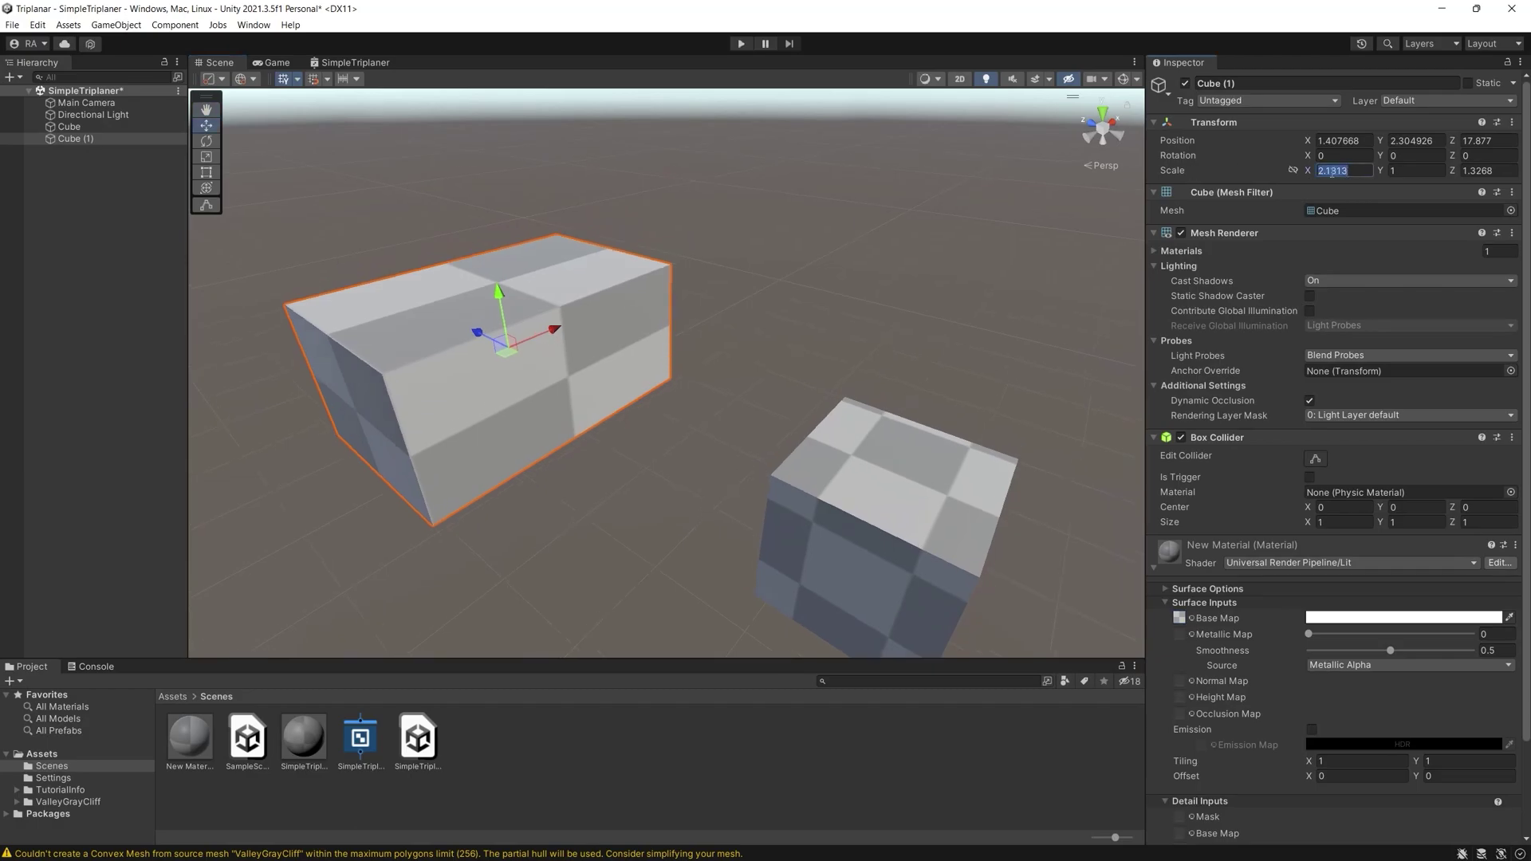
pyautogui.write('11')
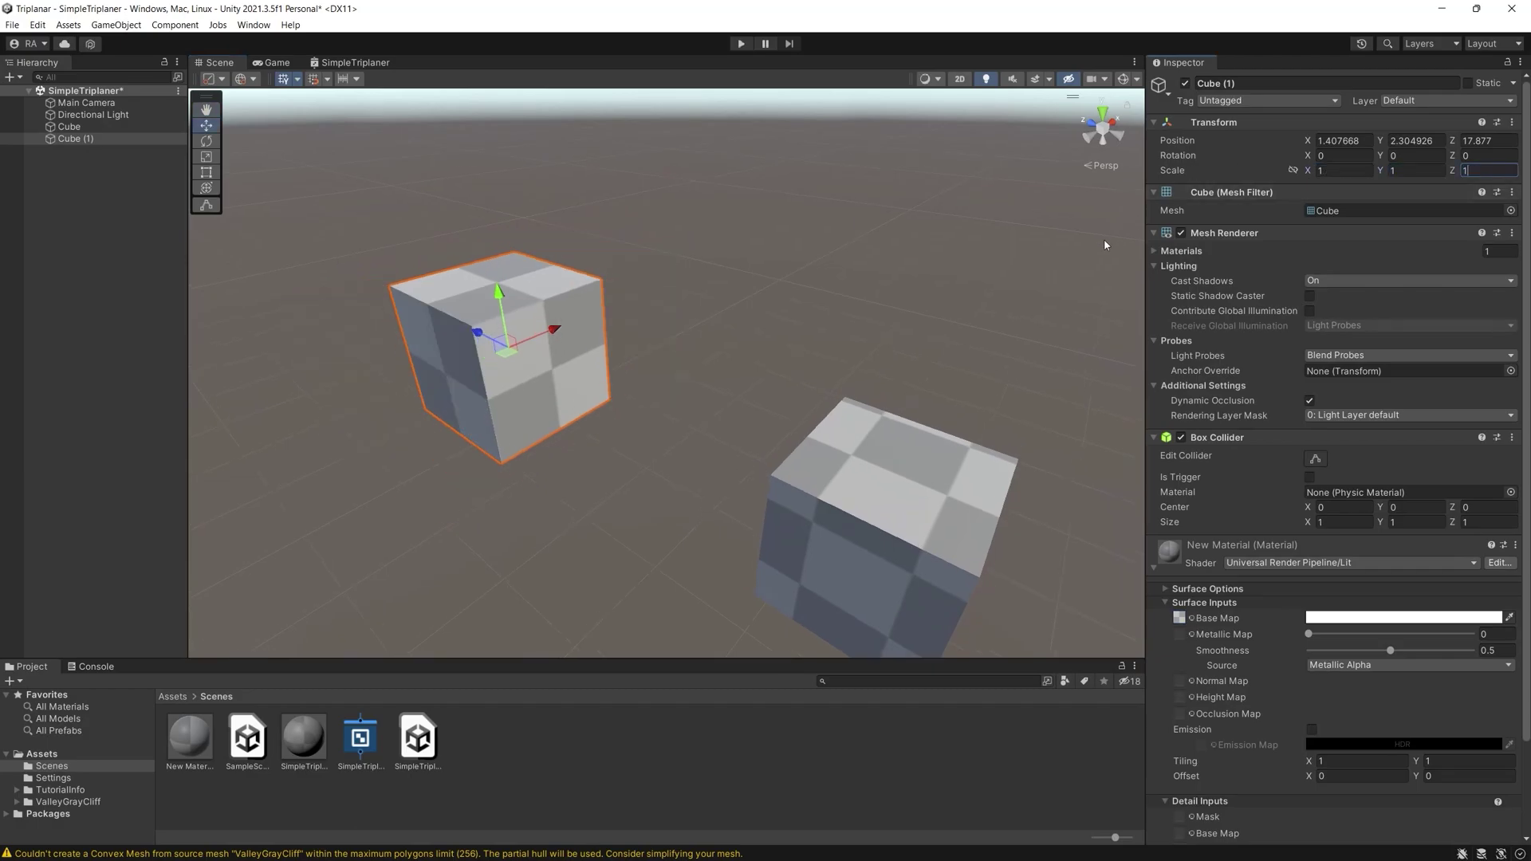
# Duplicate the second cube twice and place the copies side by side along the X axis
pyautogui.click(609, 335)
pyautogui.click(550, 333)
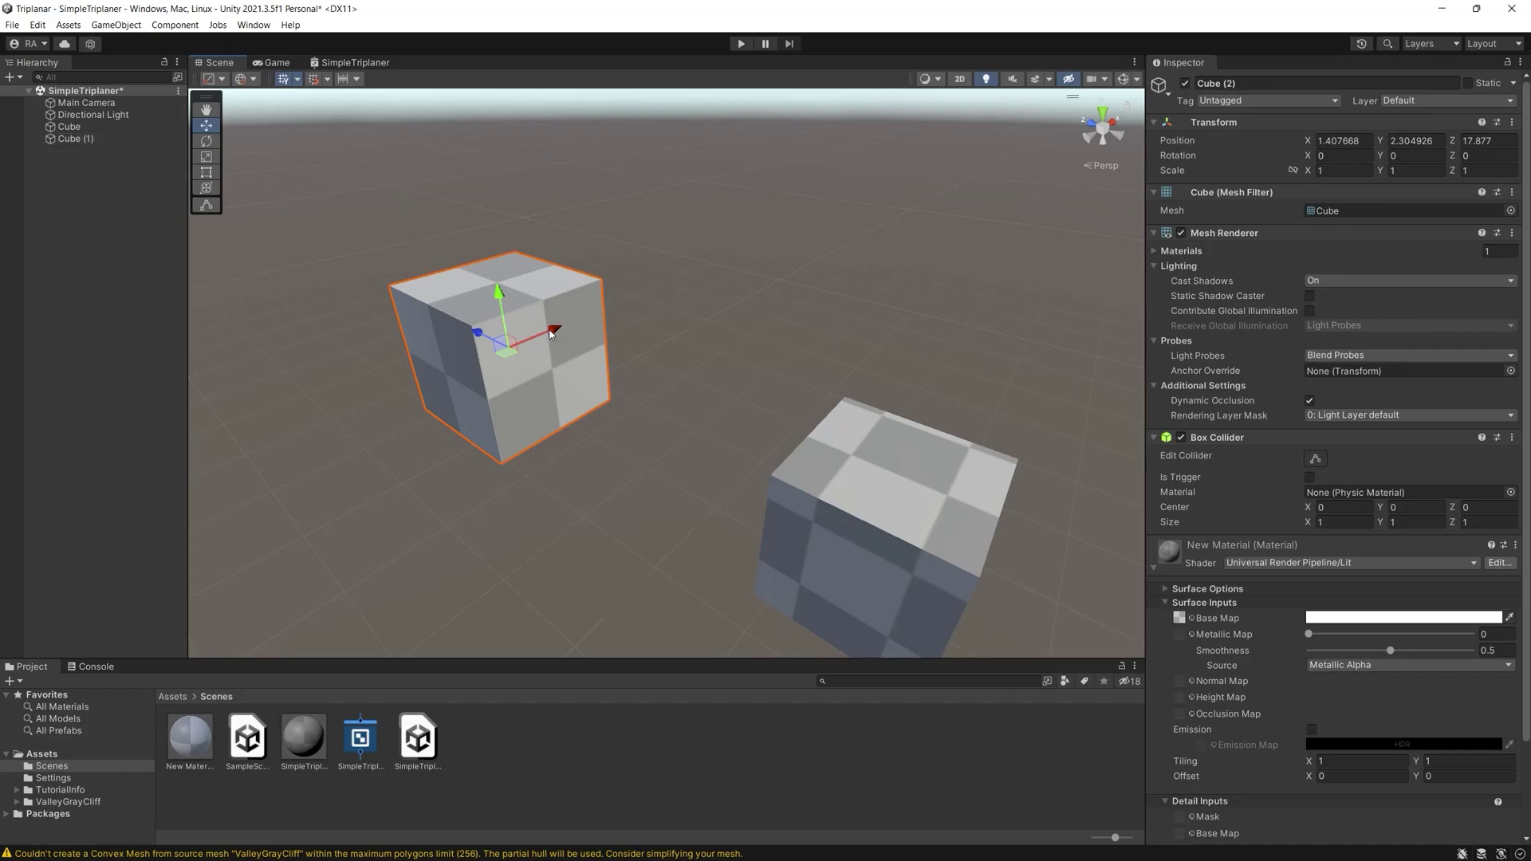
pyautogui.moveTo(550, 334); pyautogui.dragTo(725, 256)
pyautogui.hotkey('ctrl', 'd')
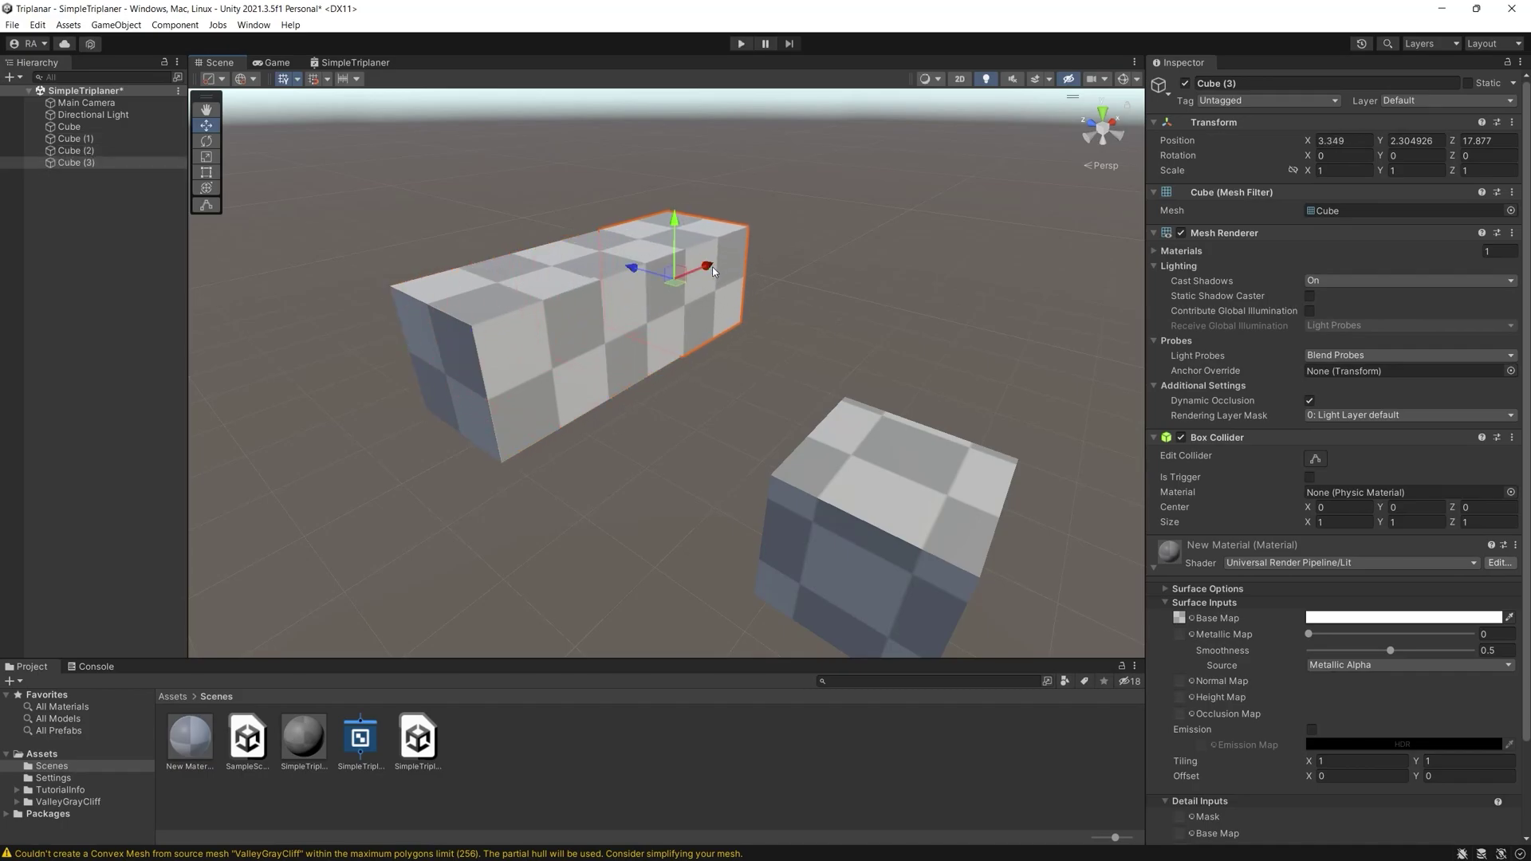
# Delete the row of cubes that use the default Lit material, keeping the triplanar cube
pyautogui.click(872, 282)
pyautogui.moveTo(358, 208); pyautogui.dragTo(763, 424)
pyautogui.moveTo(313, 196); pyautogui.dragTo(787, 457)
pyautogui.press('Delete')
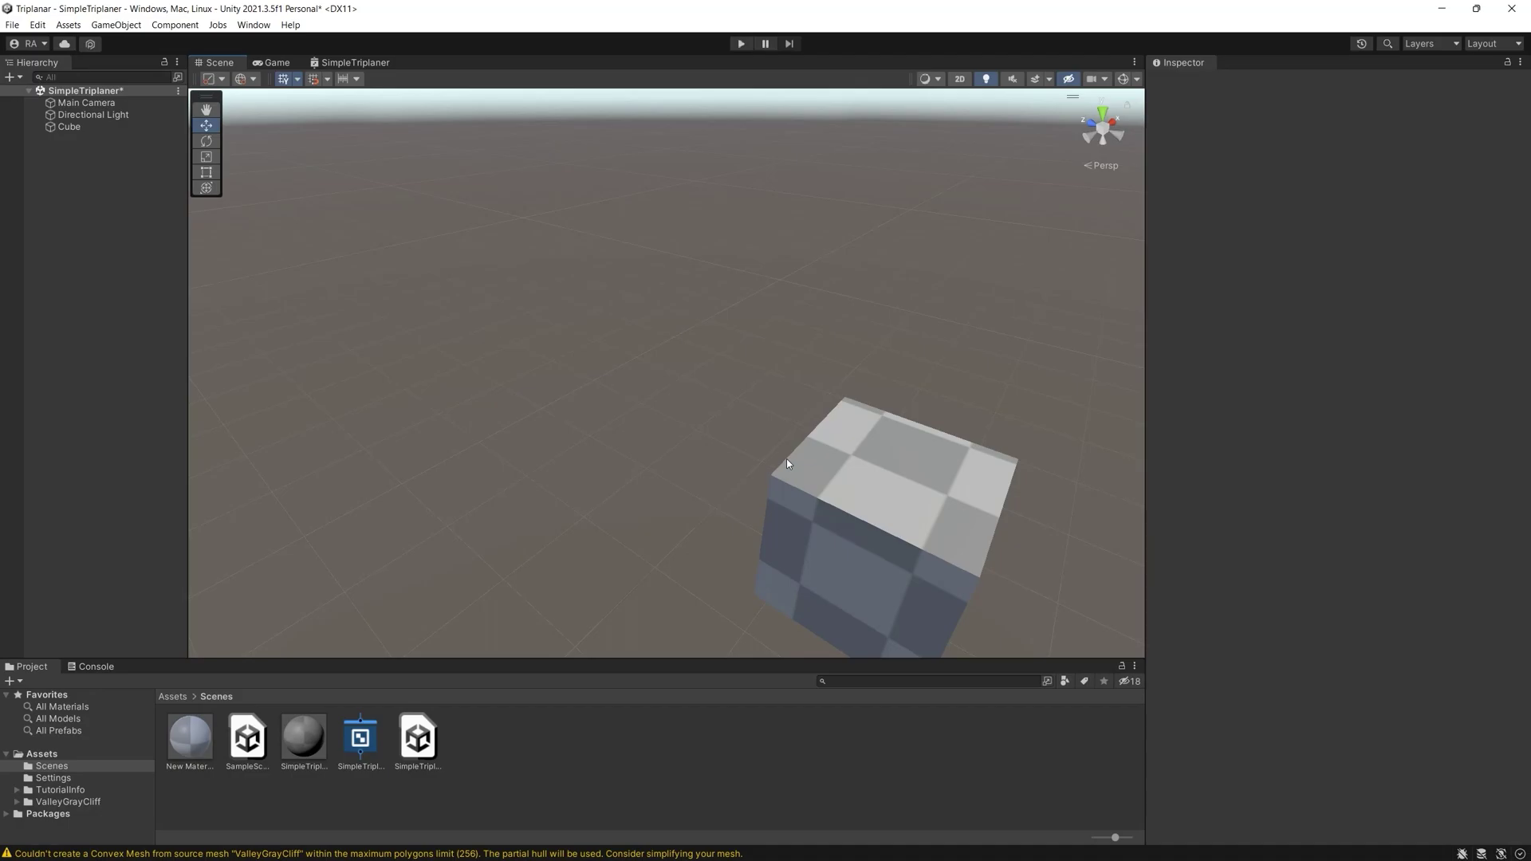
# Scale the triplanar cube to about 5.36 along X and 5.09 along Z
pyautogui.click(786, 458)
pyautogui.press('f')
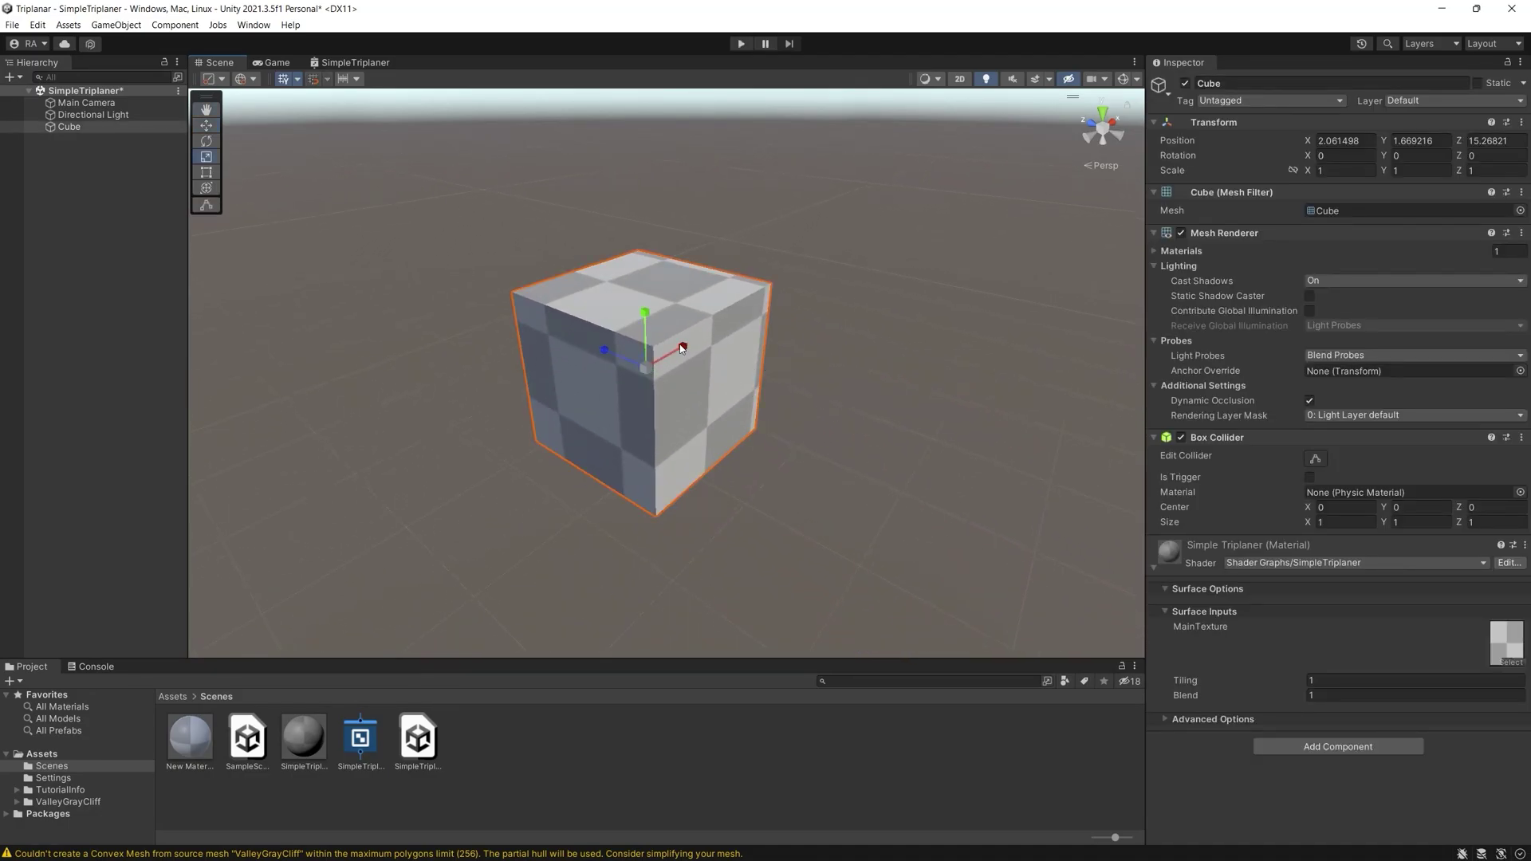
pyautogui.moveTo(683, 348); pyautogui.dragTo(799, 289)
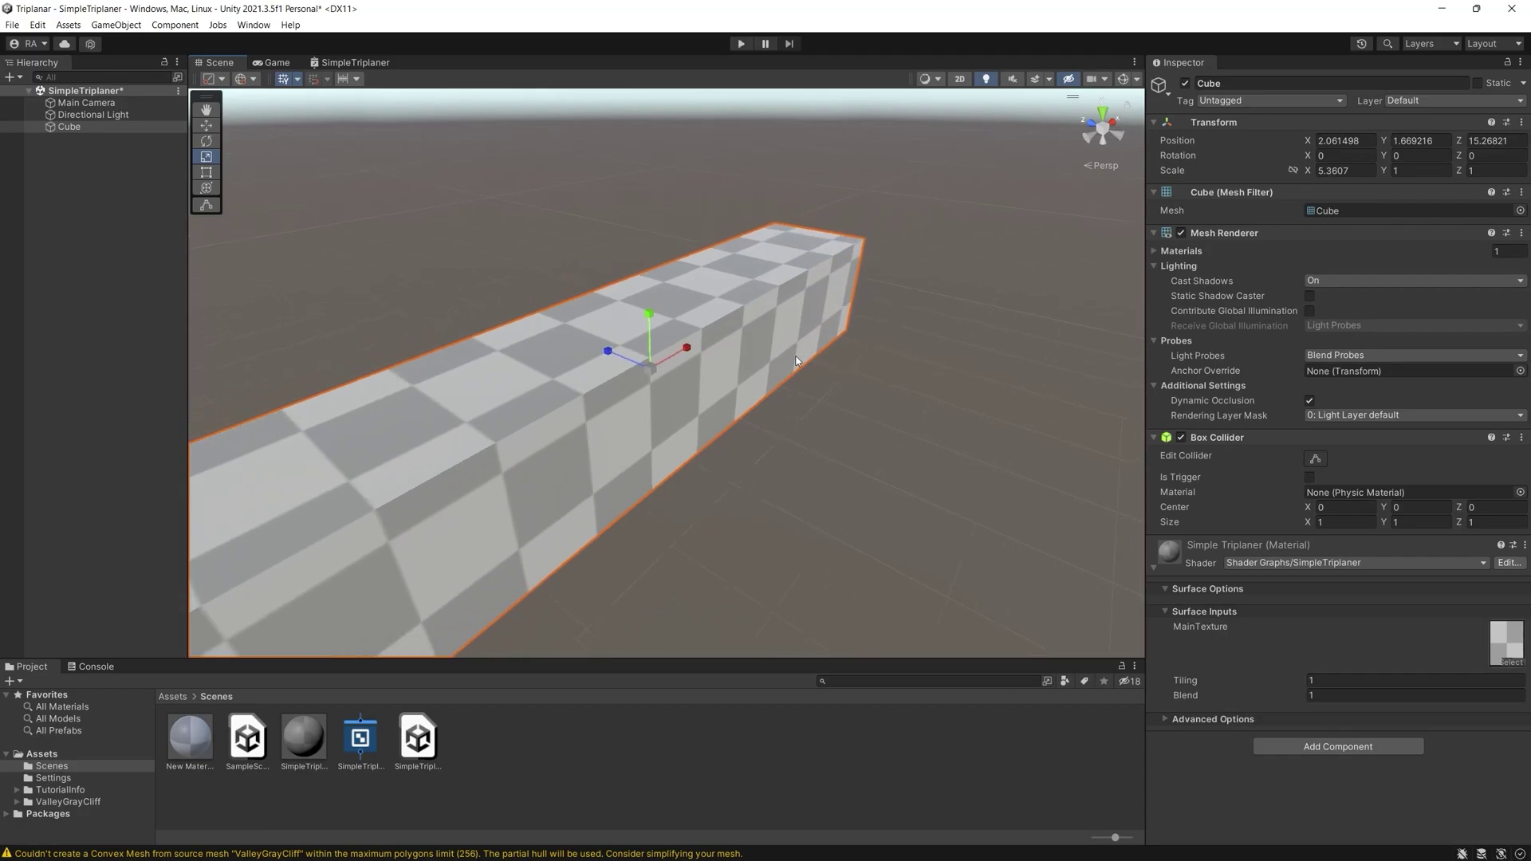
pyautogui.press('f')
pyautogui.moveTo(617, 356); pyautogui.dragTo(454, 247)
pyautogui.moveTo(455, 247); pyautogui.dragTo(630, 250, button='middle')
pyautogui.scroll(-3, 753, 380)
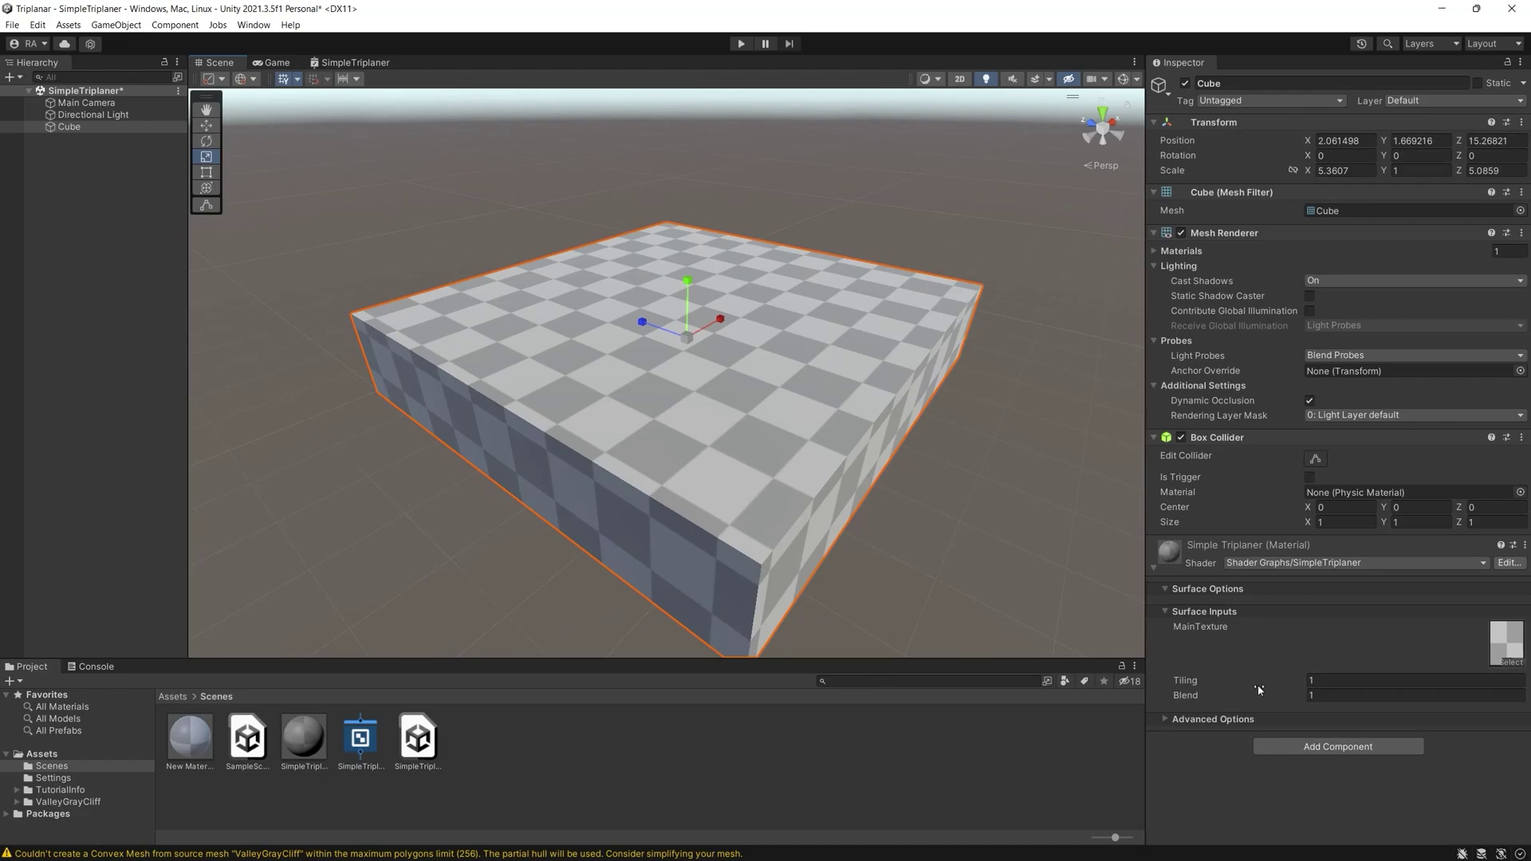
# Try Tiling values of 2, 85 and 10 on the triplanar material and inspect the checker pattern
pyautogui.moveTo(1202, 682); pyautogui.dragTo(1232, 677)
pyautogui.click(1338, 679)
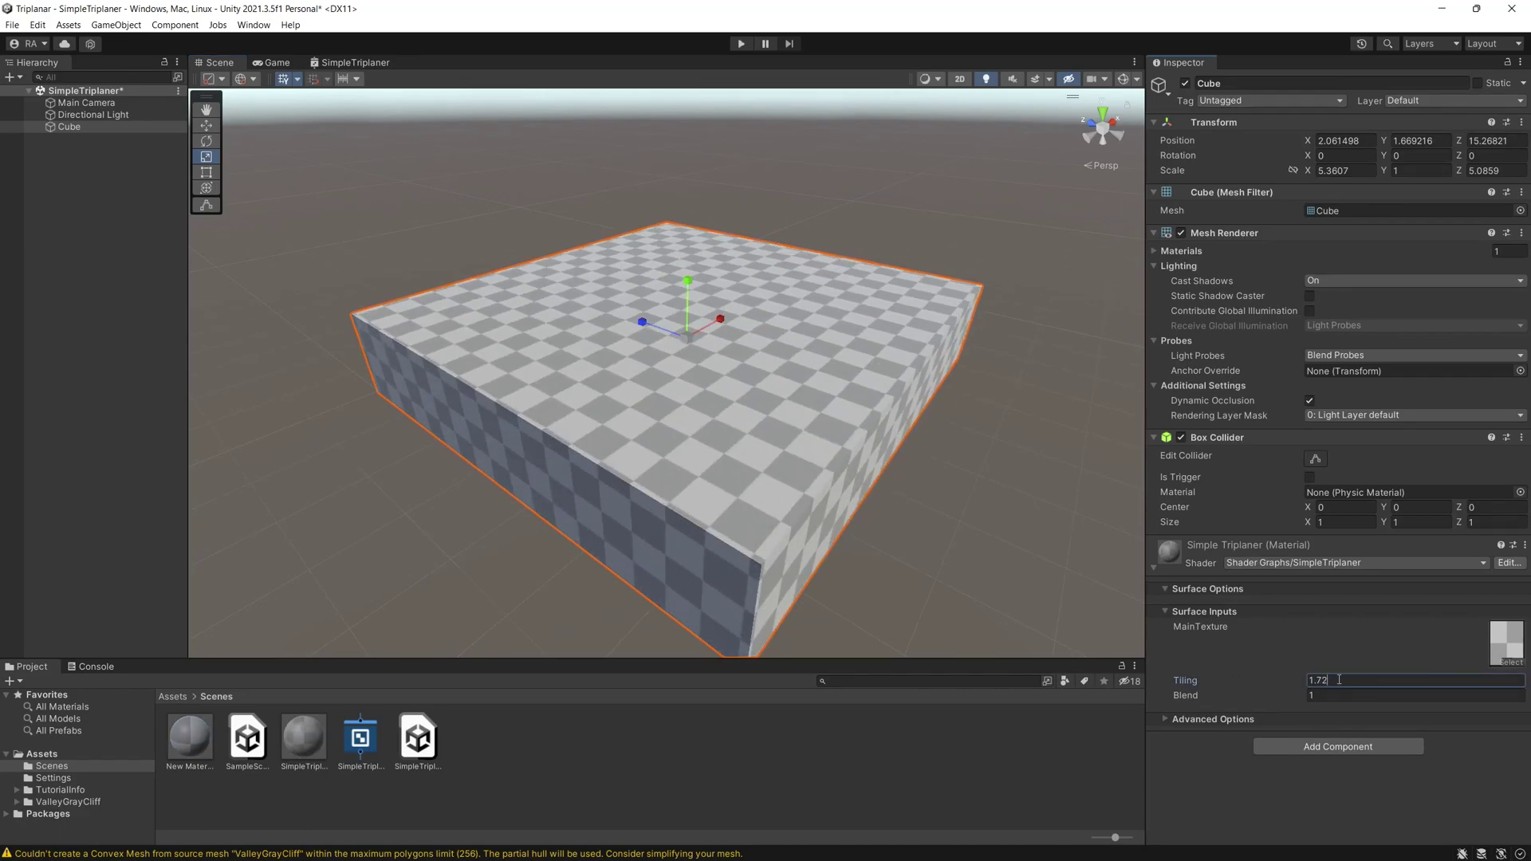
pyautogui.write('2')
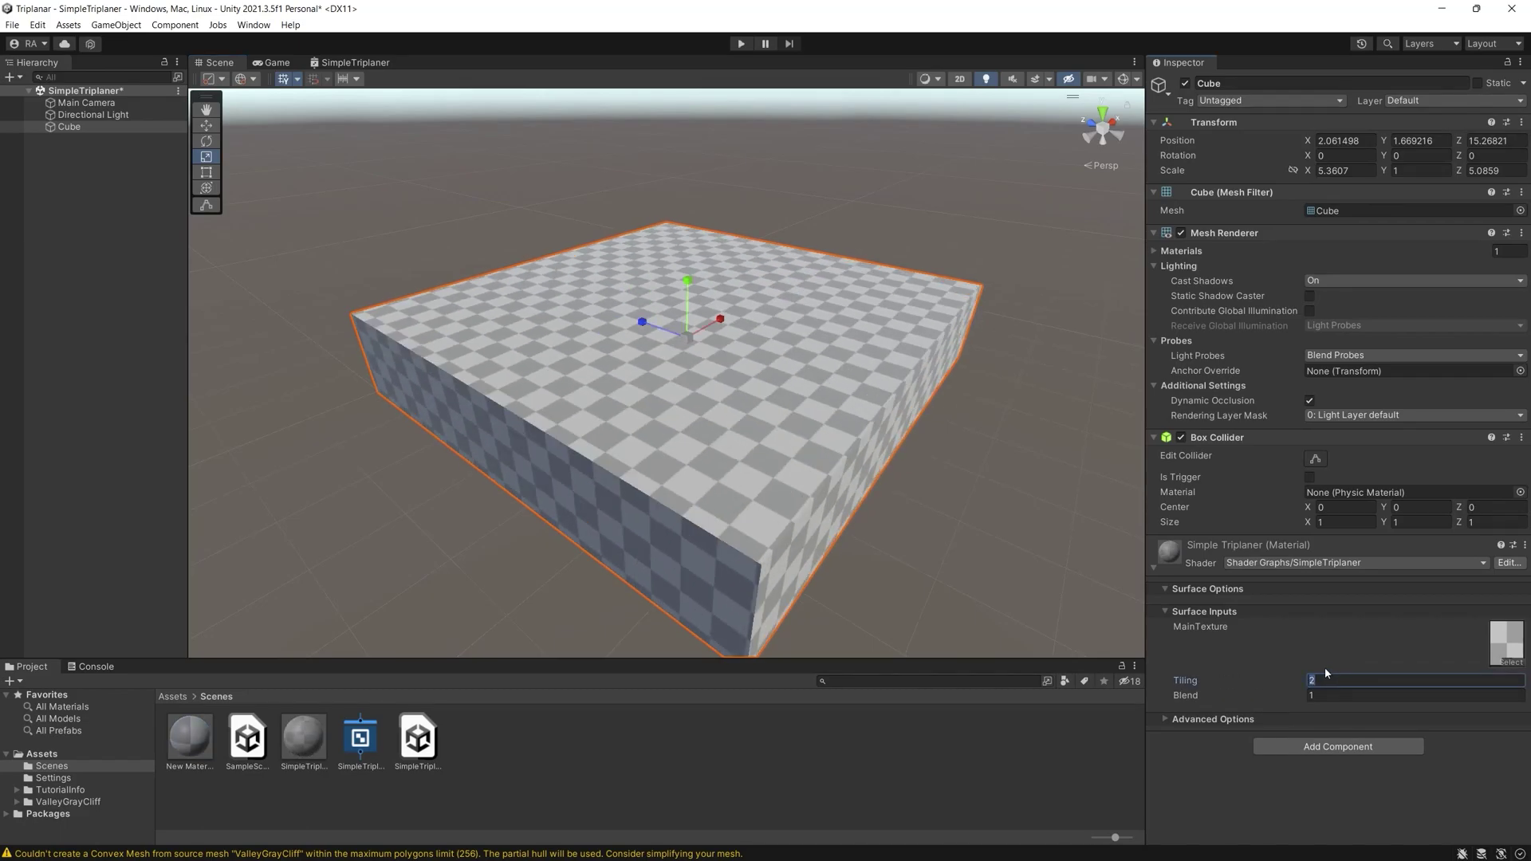
pyautogui.write('85')
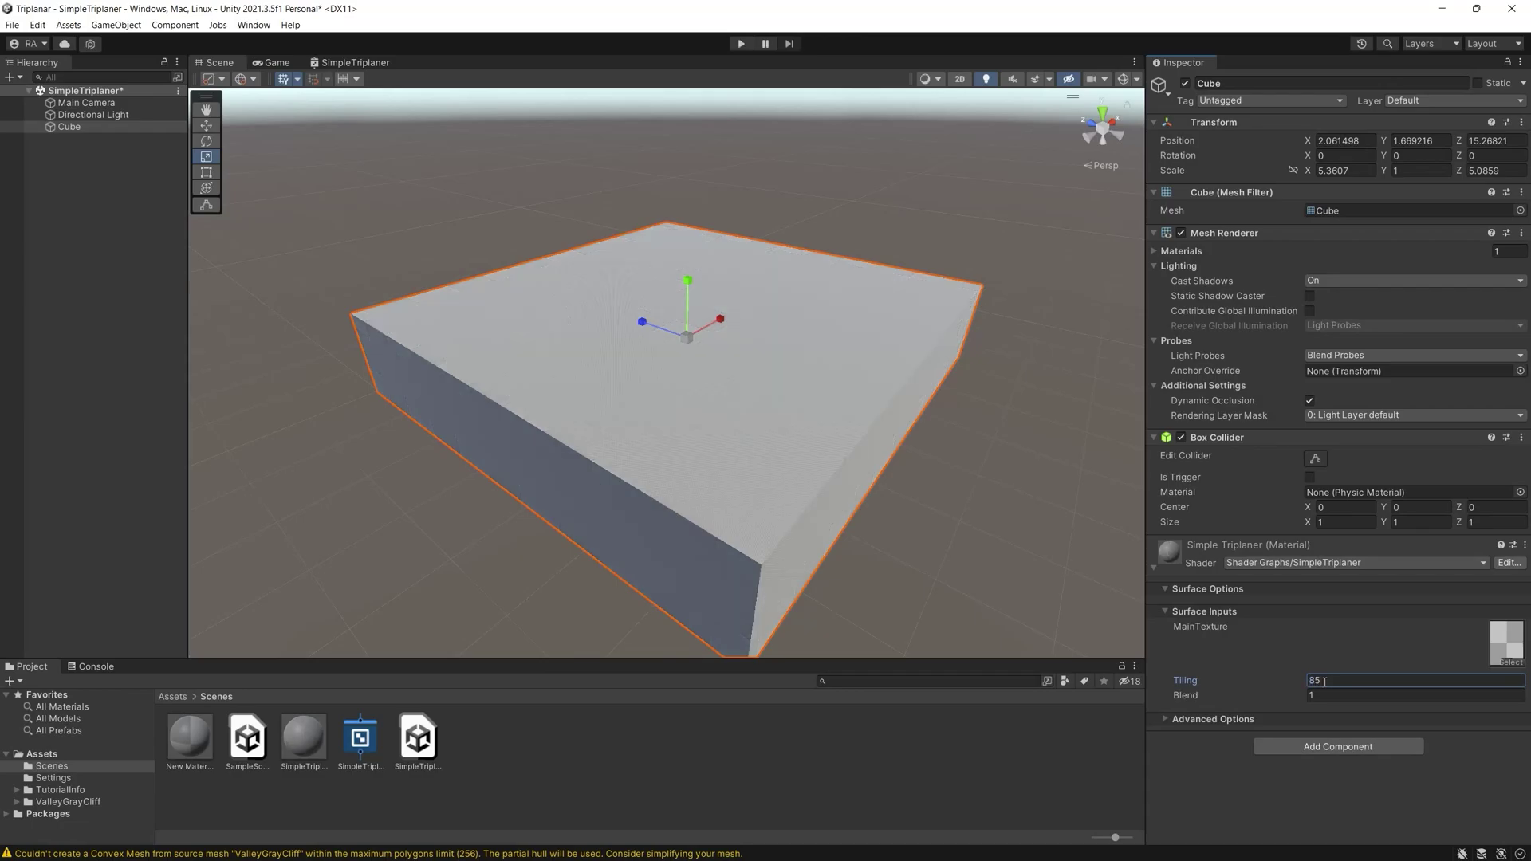
pyautogui.moveTo(1344, 679); pyautogui.dragTo(1232, 655)
pyautogui.write('10')
pyautogui.scroll(3, 820, 484)
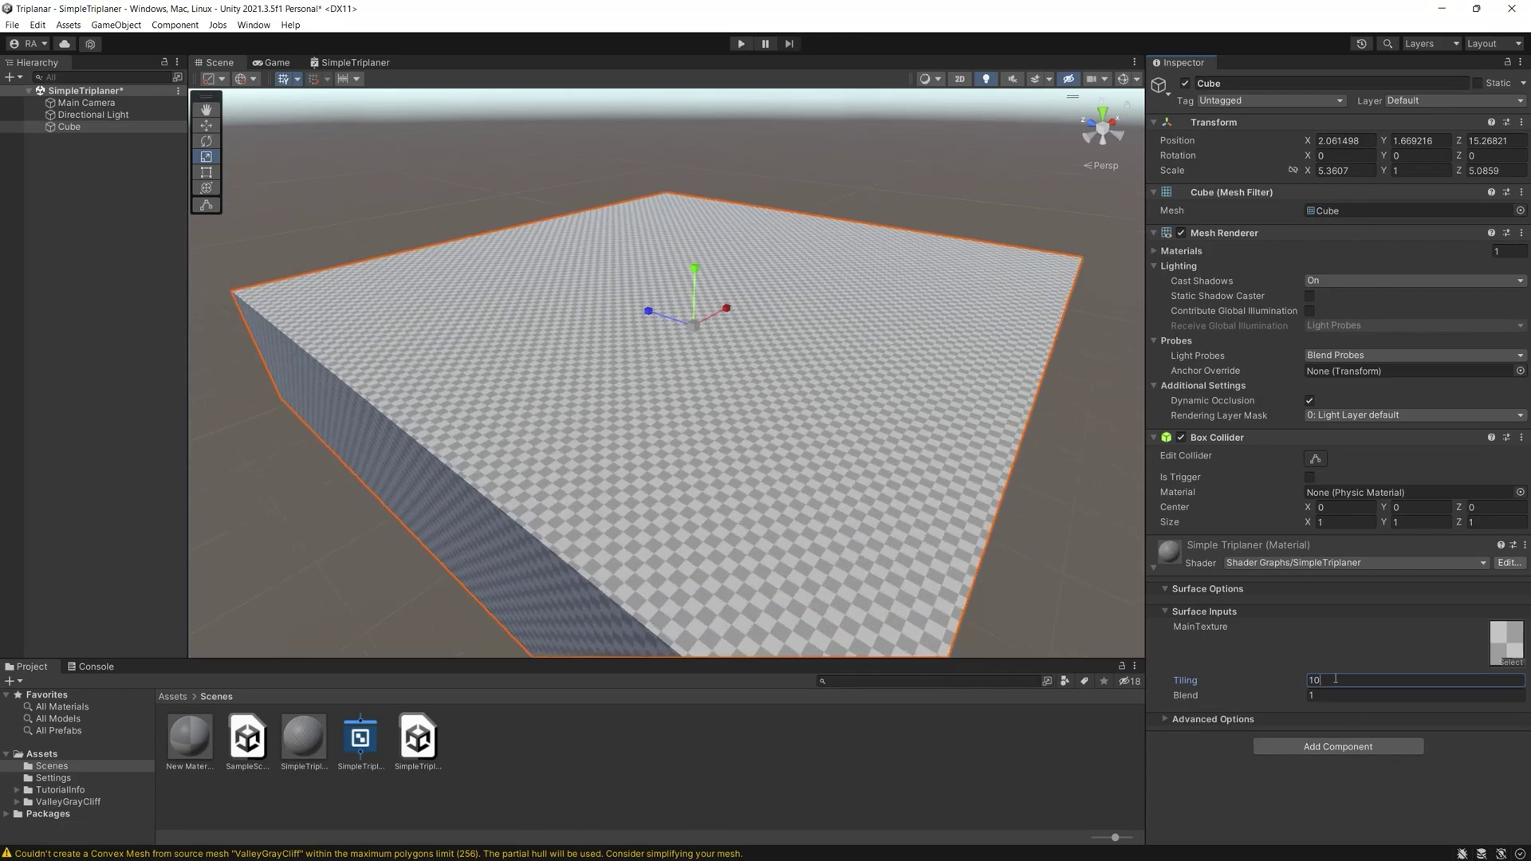
# Adjust the triplanar material's Tiling to 1.59
pyautogui.write('0.')
pyautogui.moveTo(1332, 679)
pyautogui.mouseDown()
pyautogui.moveTo(1278, 659)
pyautogui.moveTo(1330, 681)
pyautogui.mouseUp()
pyautogui.write('5')
pyautogui.scroll(-3, 965, 482)
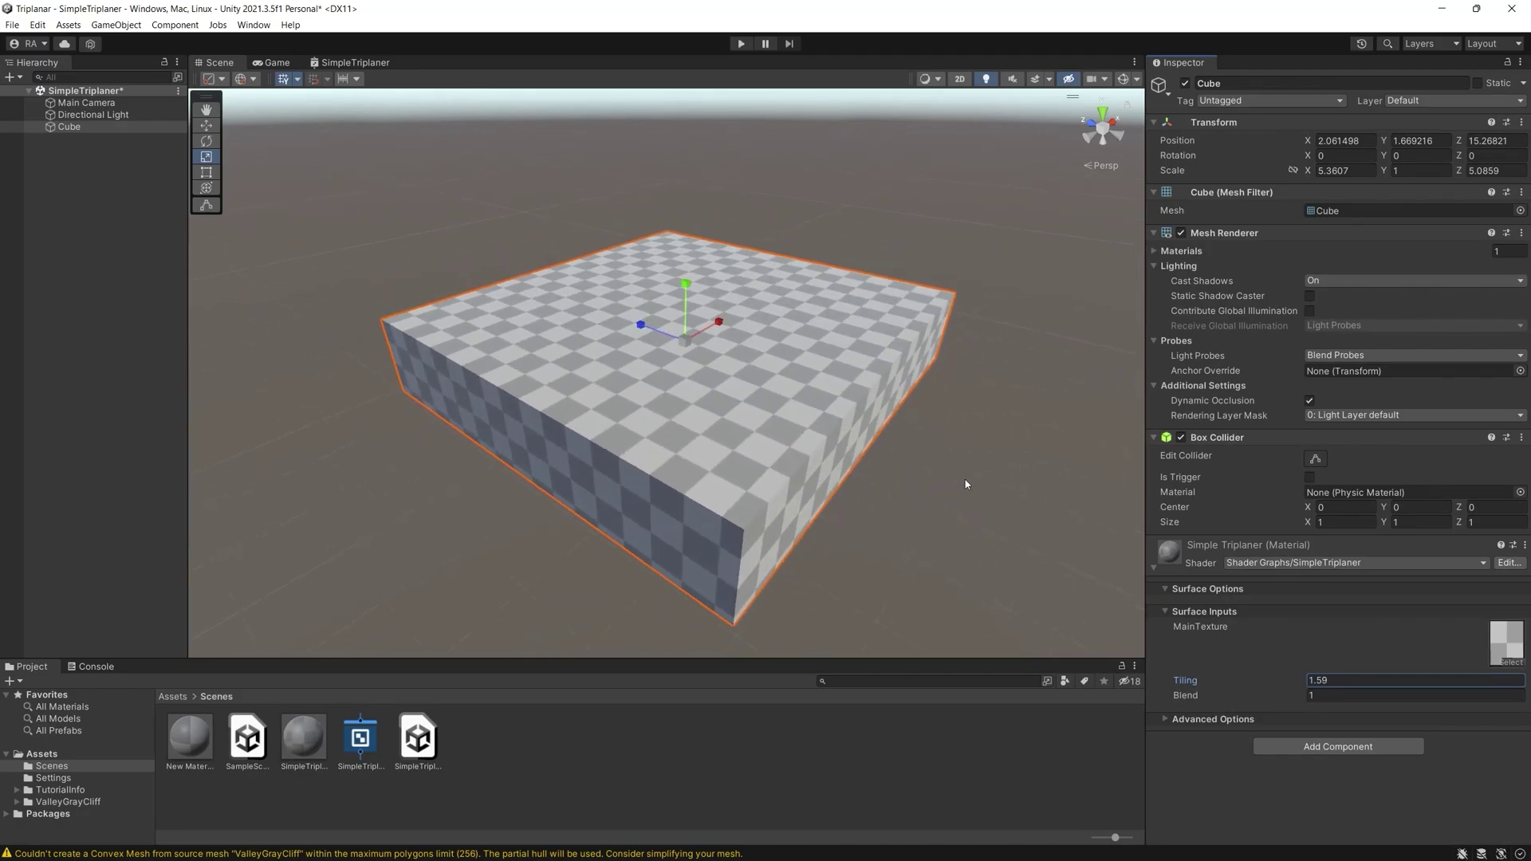
# Try a Blend of 0 on the triplanar material, restore it to 1, and view the cube's edges
pyautogui.scroll(1, 965, 480)
pyautogui.moveTo(1222, 700); pyautogui.dragTo(1170, 701)
pyautogui.write('0')
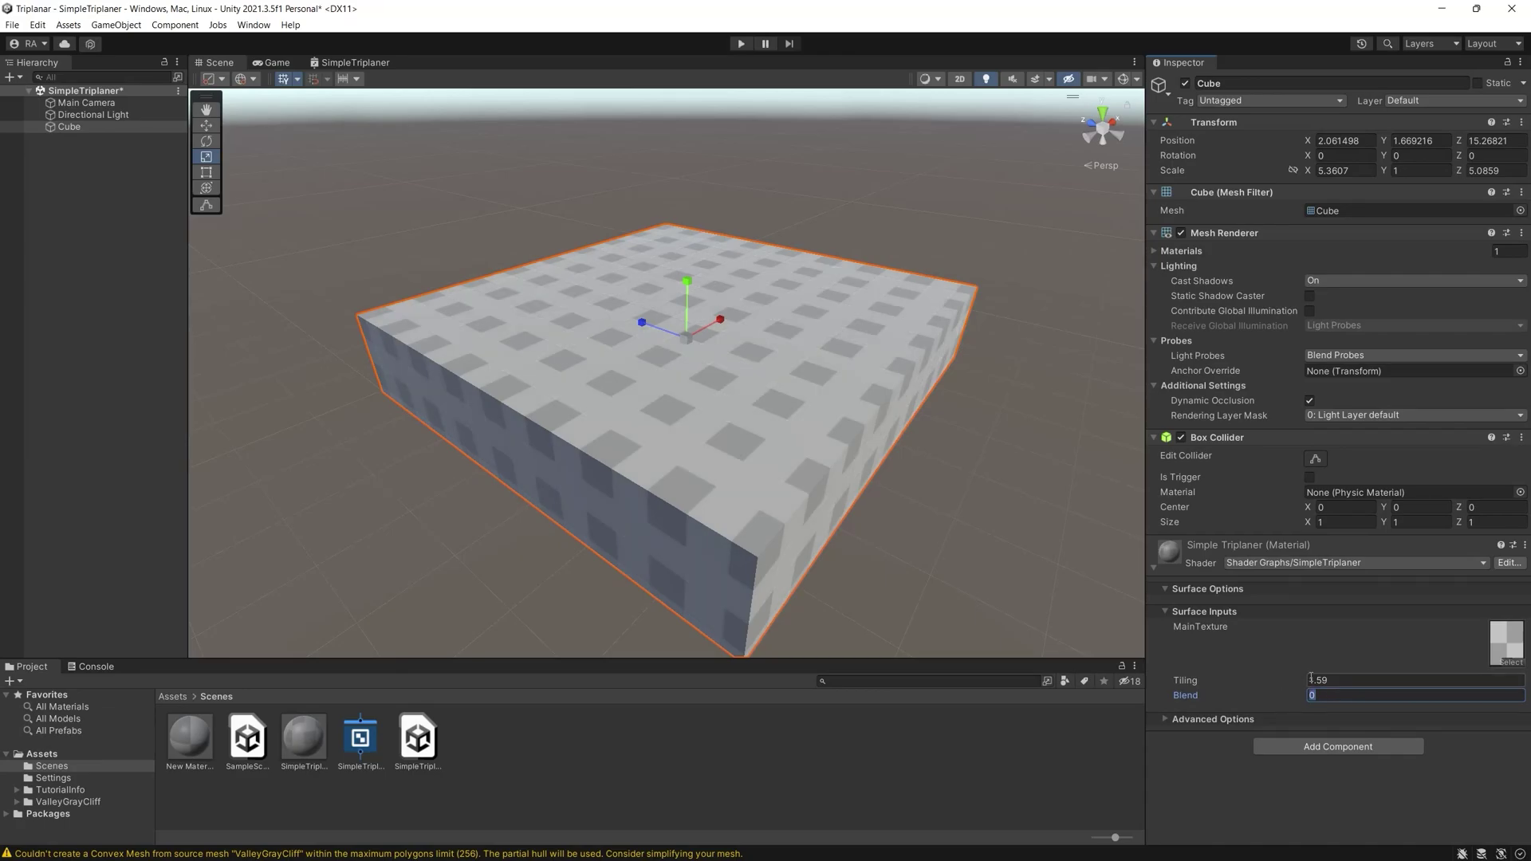
pyautogui.write('61')
pyautogui.moveTo(714, 273); pyautogui.dragTo(677, 171, button='middle')
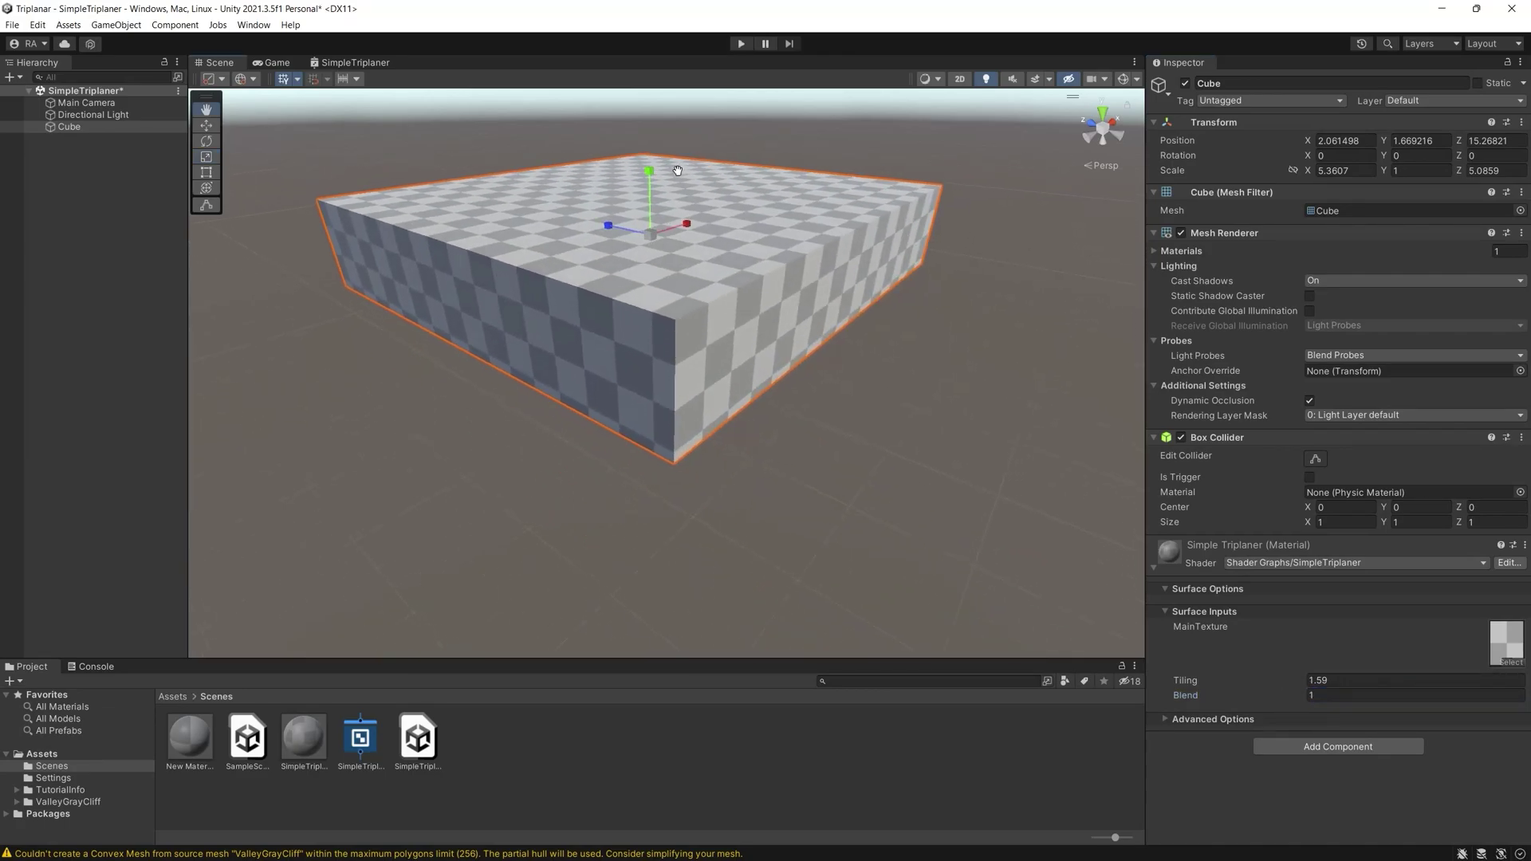
pyautogui.press('e')
pyautogui.moveTo(666, 255); pyautogui.dragTo(622, 375)
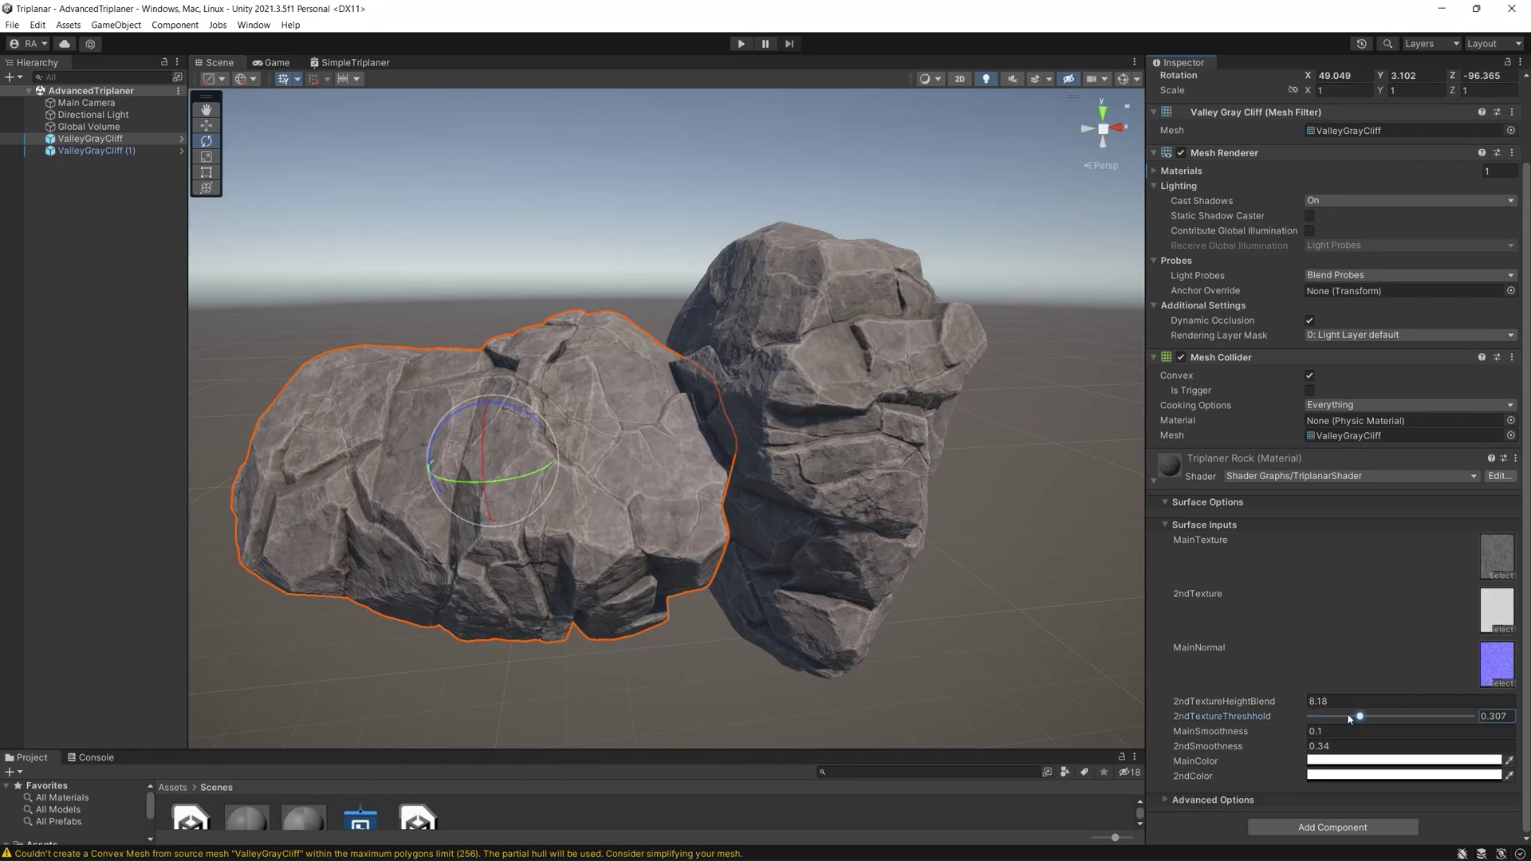
# Try a 2ndTextureHeightBlend of 1.89 on the Triplaner Rock material and inspect both cliff rocks up close
pyautogui.moveTo(1297, 699); pyautogui.dragTo(1210, 705)
pyautogui.moveTo(829, 486); pyautogui.dragTo(918, 515, button='right')
pyautogui.press('w')
pyautogui.keyDown('alt'); pyautogui.moveTo(918, 516); pyautogui.dragTo(981, 542); pyautogui.keyUp('alt')
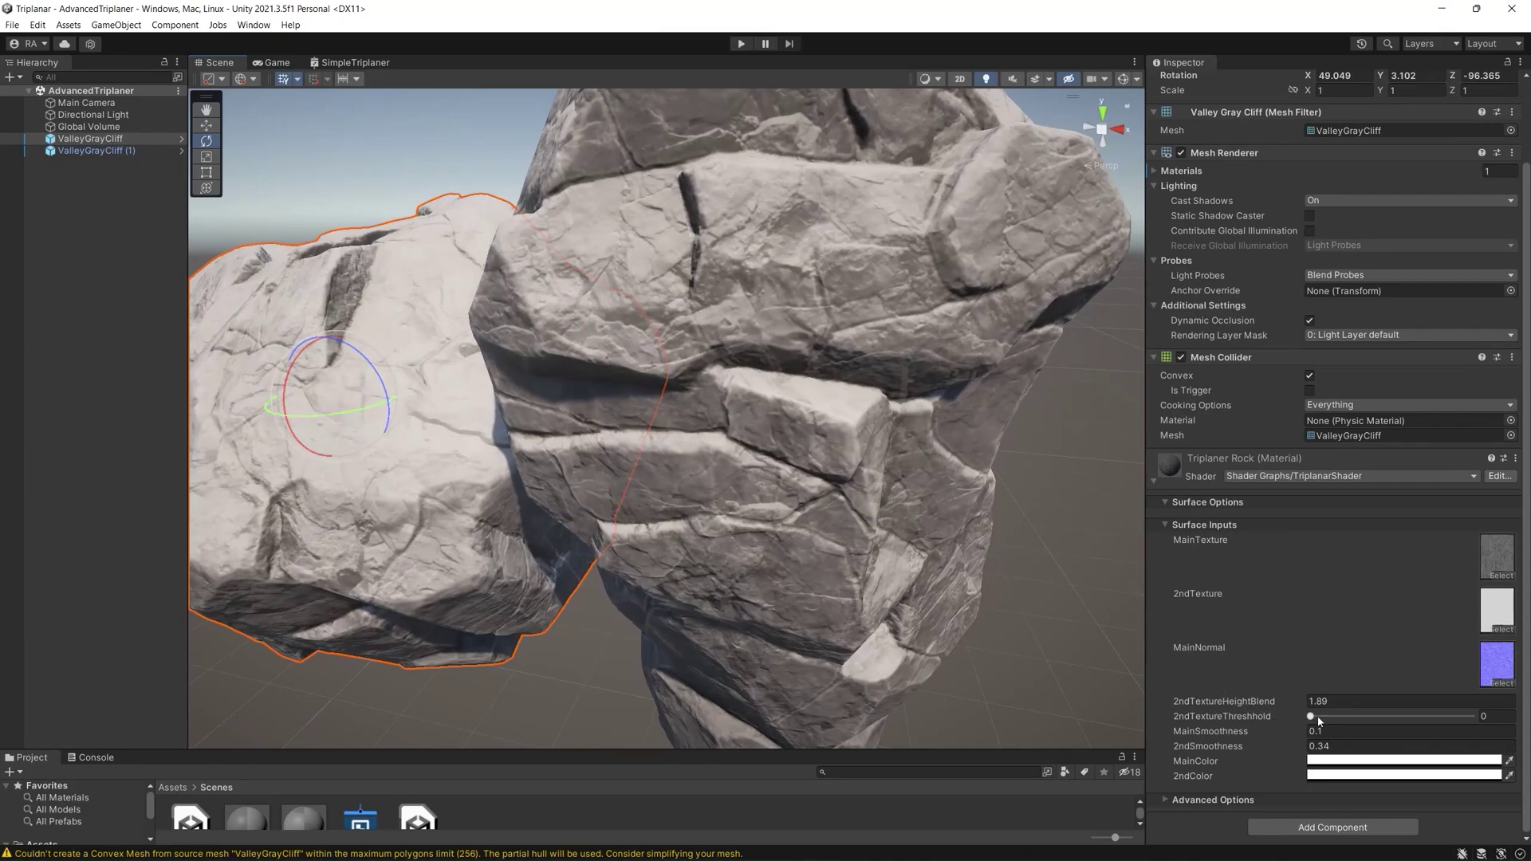
# Try the maximum 2ndTextureThreshhold on the Triplaner Rock material and inspect the second texture's coverage on the cliff rocks
pyautogui.moveTo(1342, 720); pyautogui.dragTo(1495, 717)
pyautogui.keyDown('alt'); pyautogui.moveTo(972, 519); pyautogui.dragTo(536, 605); pyautogui.keyUp('alt')
pyautogui.click(854, 375)
pyautogui.keyDown('alt'); pyautogui.moveTo(677, 590); pyautogui.dragTo(822, 355); pyautogui.keyUp('alt')
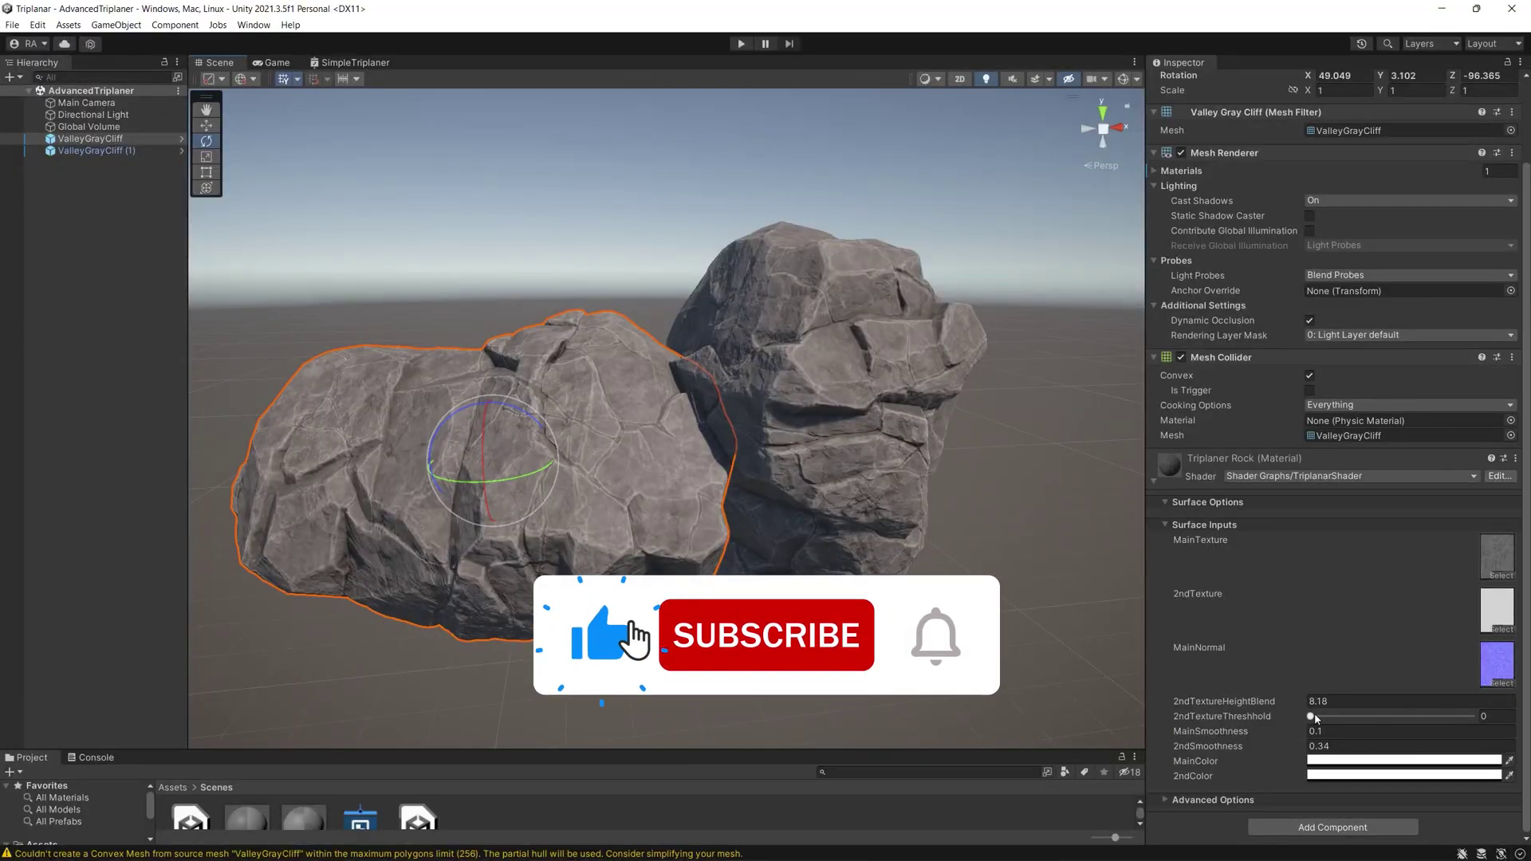
# Try a 2ndTextureThreshhold of about 0.307 on the Triplaner Rock material, and set its 2ndTextureHeightBlend to 1.89
pyautogui.moveTo(1310, 716); pyautogui.dragTo(1348, 716)
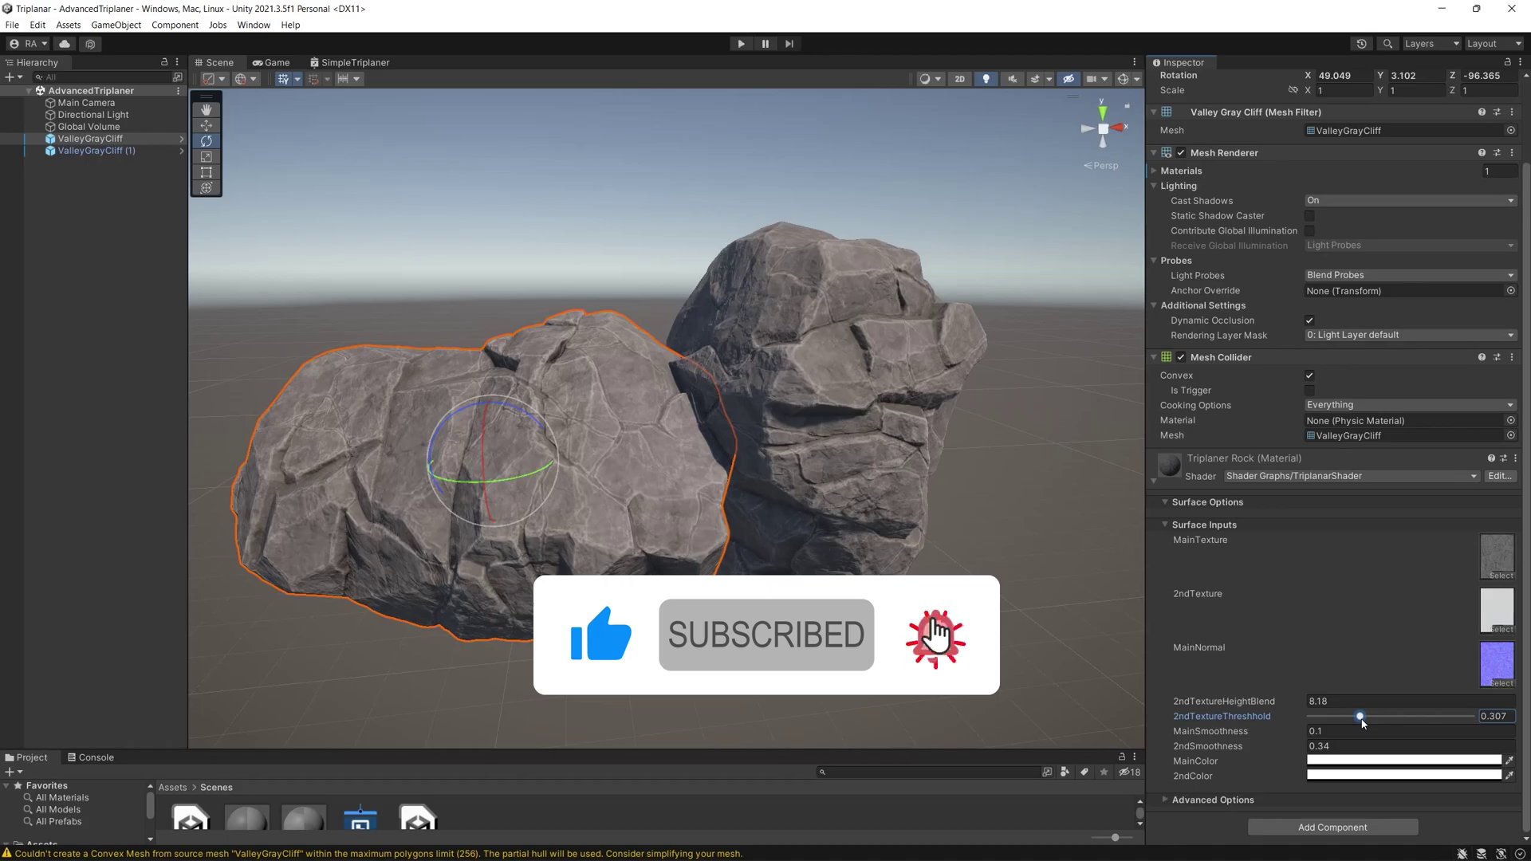
pyautogui.moveTo(1339, 701)
pyautogui.mouseDown()
pyautogui.moveTo(1375, 705)
pyautogui.moveTo(1307, 716)
pyautogui.moveTo(1210, 698)
pyautogui.mouseUp()
pyautogui.moveTo(1006, 492); pyautogui.dragTo(896, 526, button='right')
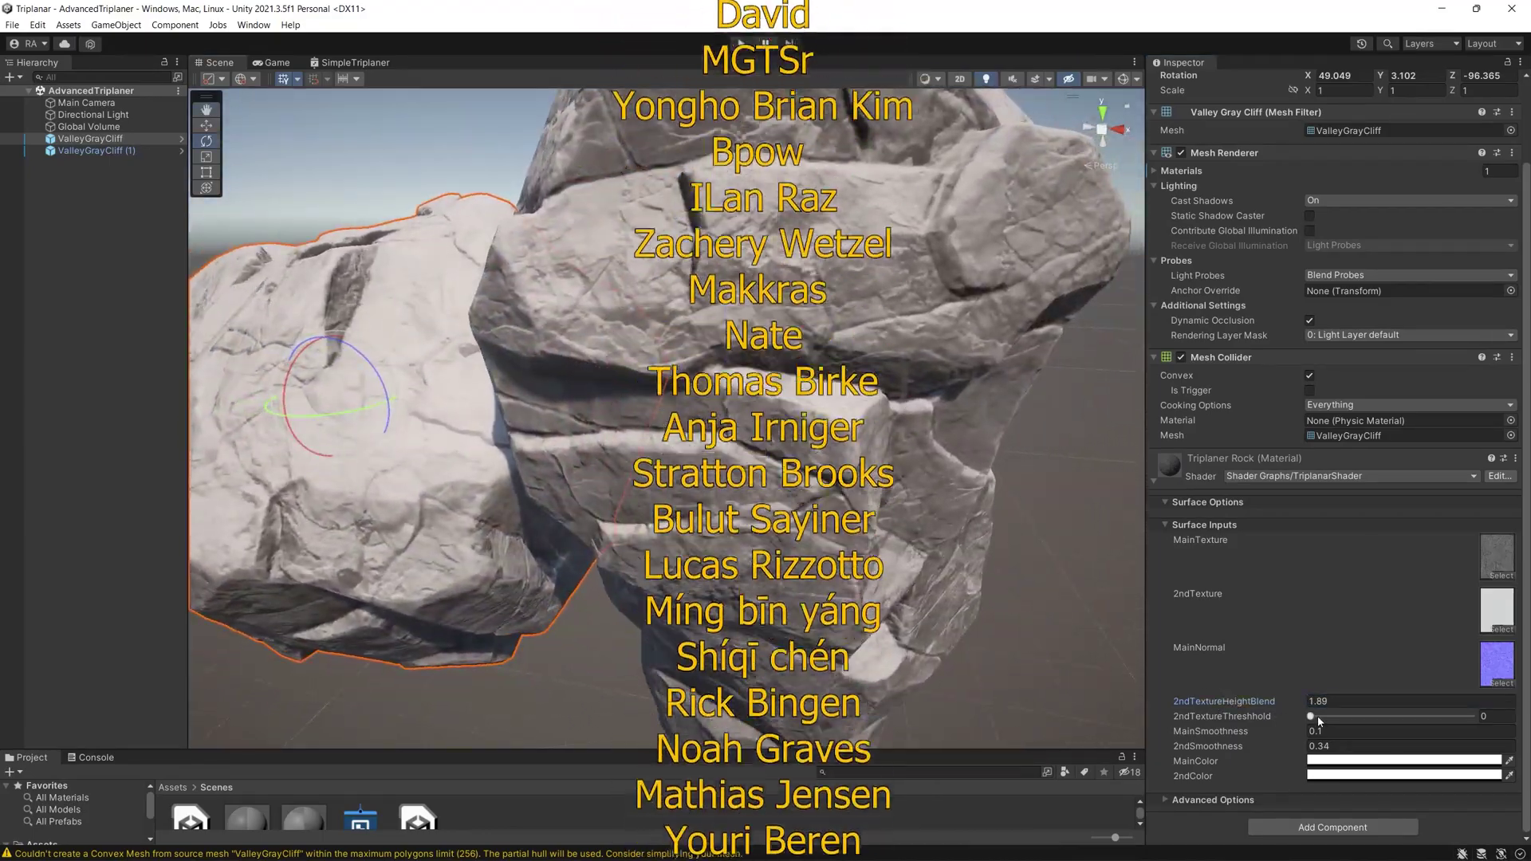
# Raise the Triplaner Rock material's 2ndTextureThreshhold to 1 and view both cliff rocks from farther away
pyautogui.moveTo(1317, 715); pyautogui.dragTo(1477, 721)
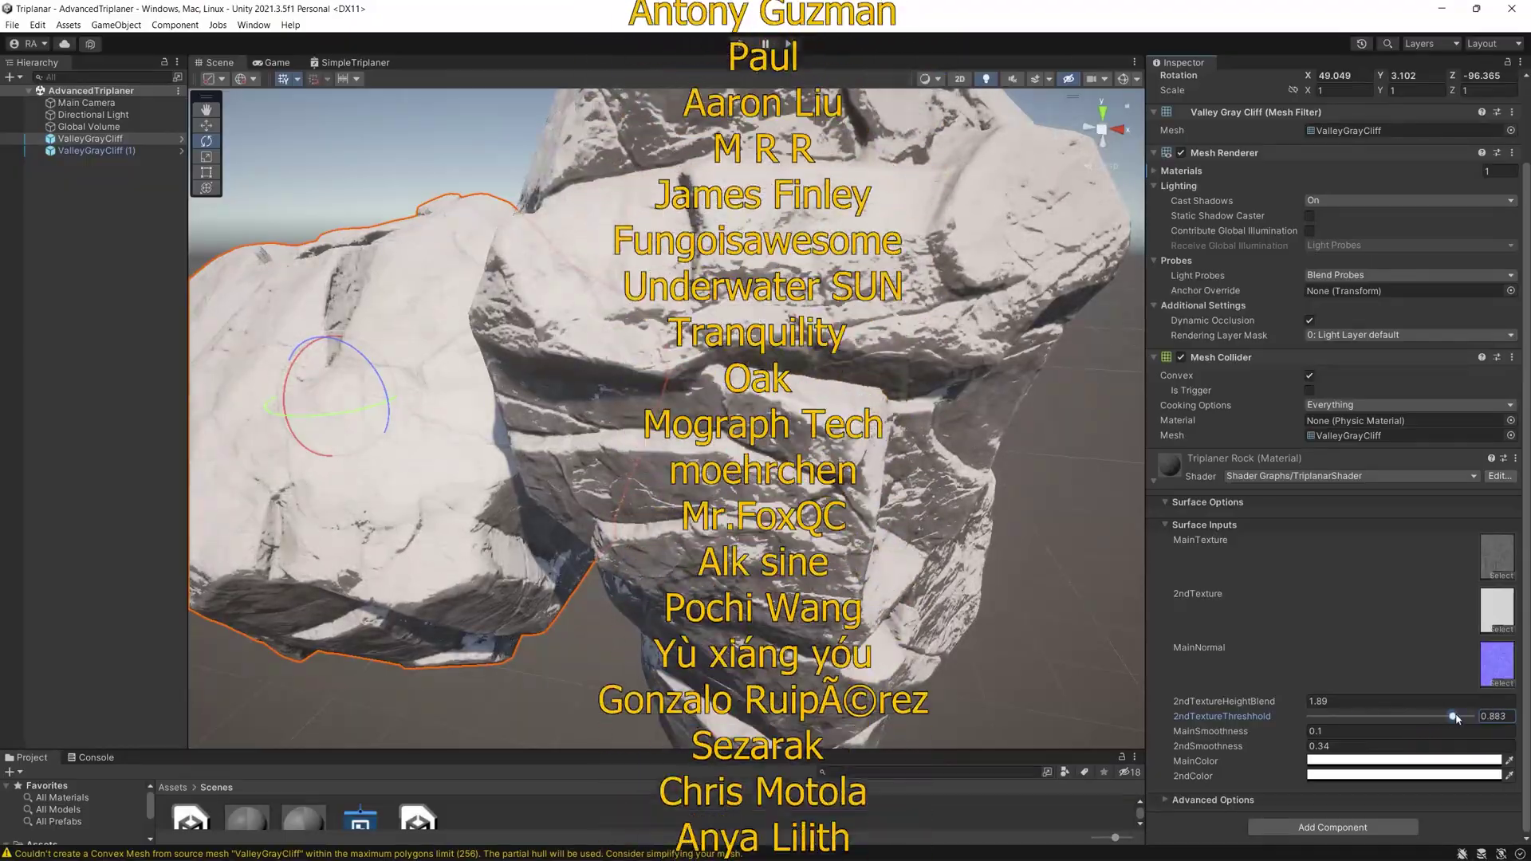
pyautogui.press('s')
pyautogui.moveTo(1040, 550); pyautogui.dragTo(1001, 492, button='right')
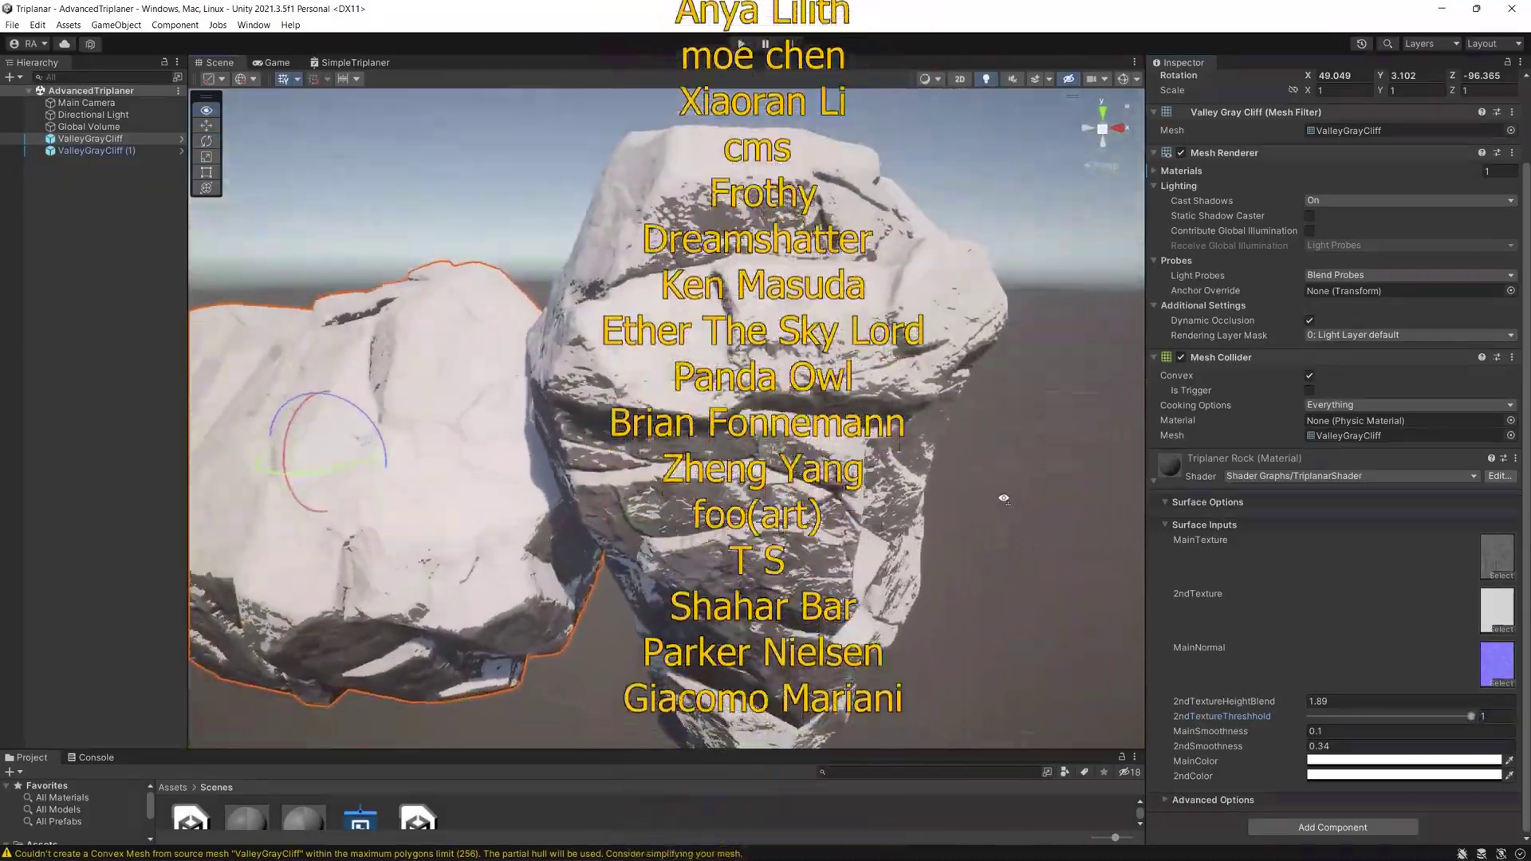